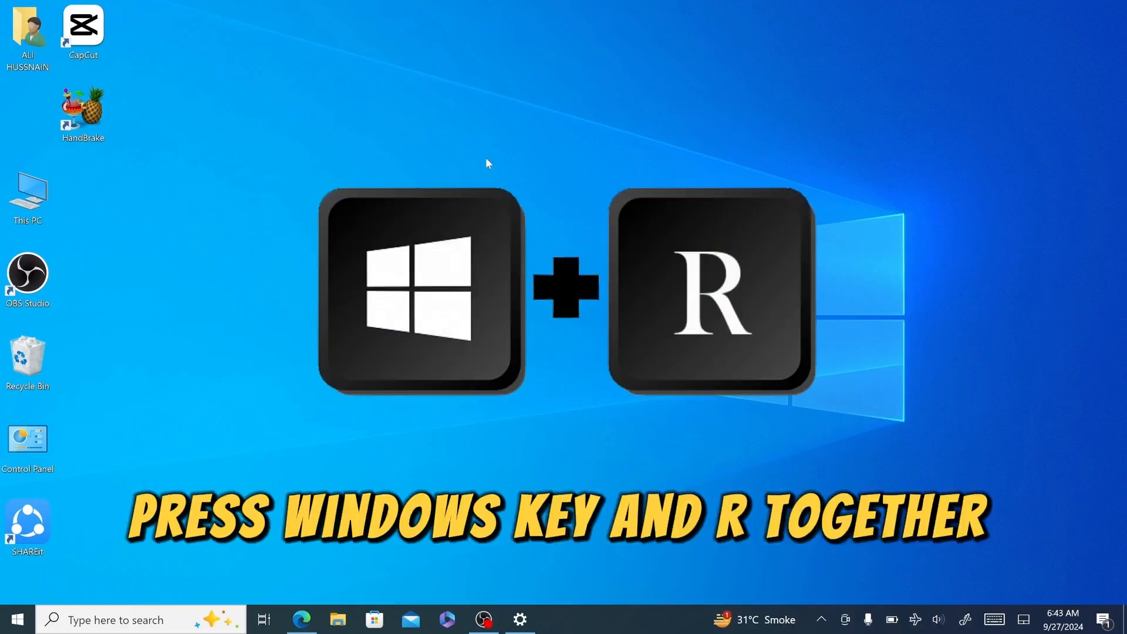
- Open the Windows Temp folder by running the command temp from the Run dialog
{"action": "key", "text": "super+r"}
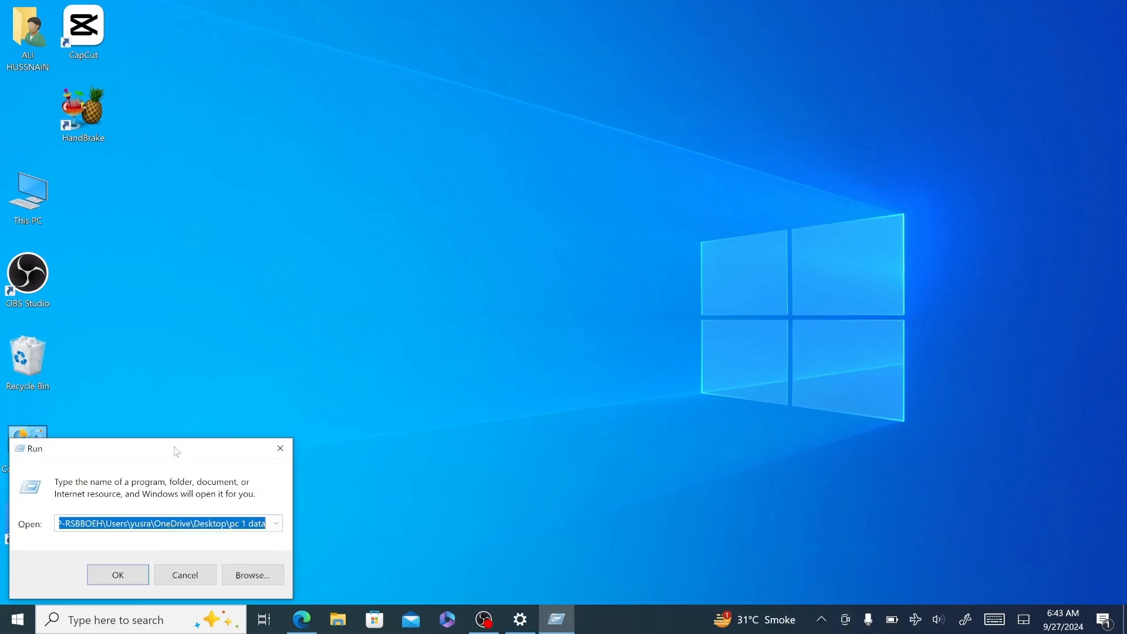
{"action": "left_click_drag", "start_coordinate": [173, 447], "coordinate": [567, 269]}
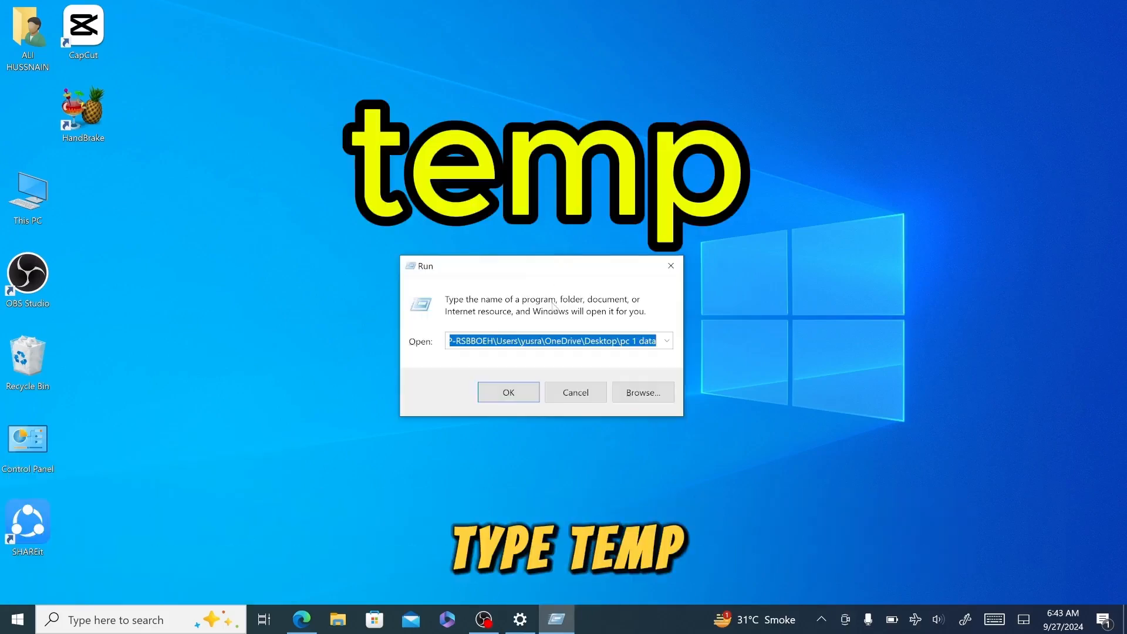
{"action": "type", "text": "mp"}
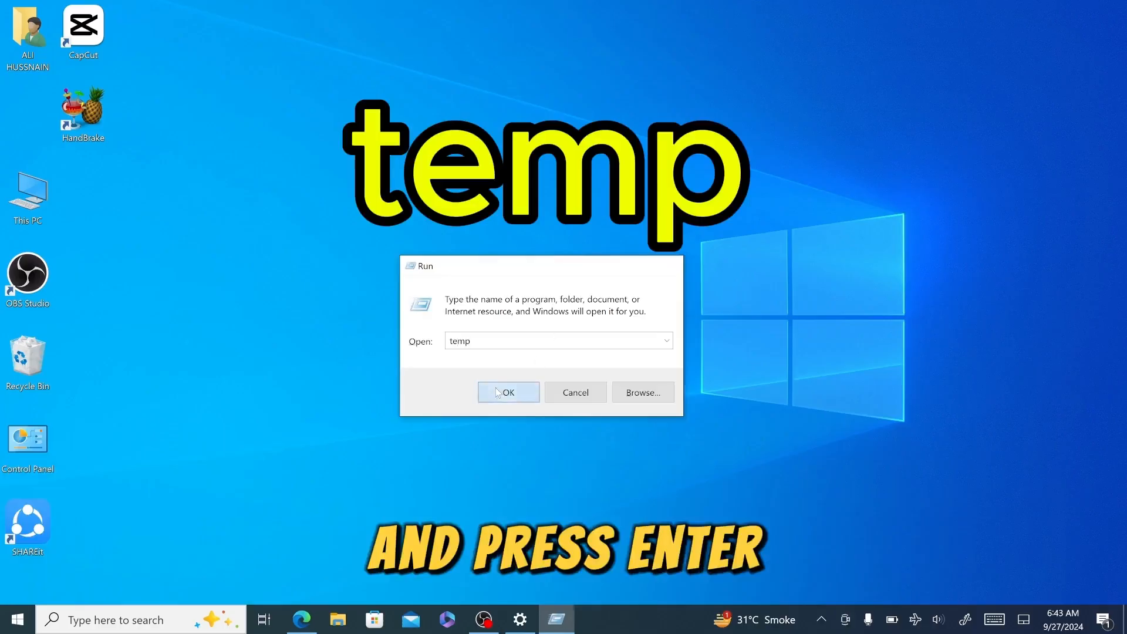
{"action": "key", "text": "Return"}
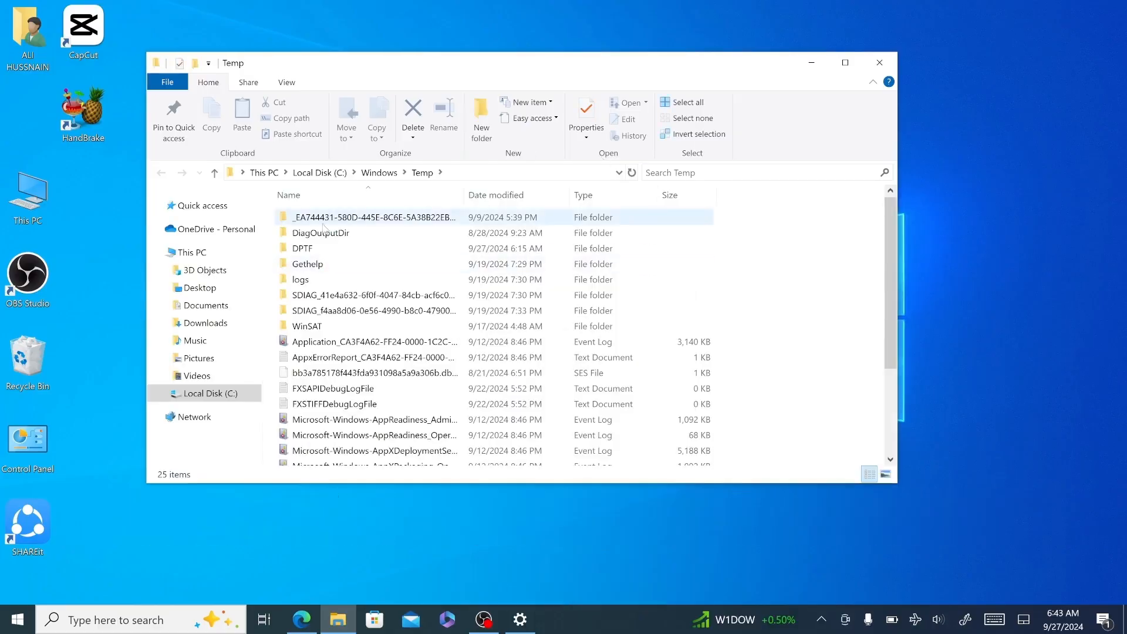
- Delete all items in the Windows Temp folder, granting administrator permission and skipping undeletable ones, and close the folder and refresh the desktop
{"action": "key", "text": "ctrl+a"}
{"action": "left_click", "coordinate": [422, 119]}
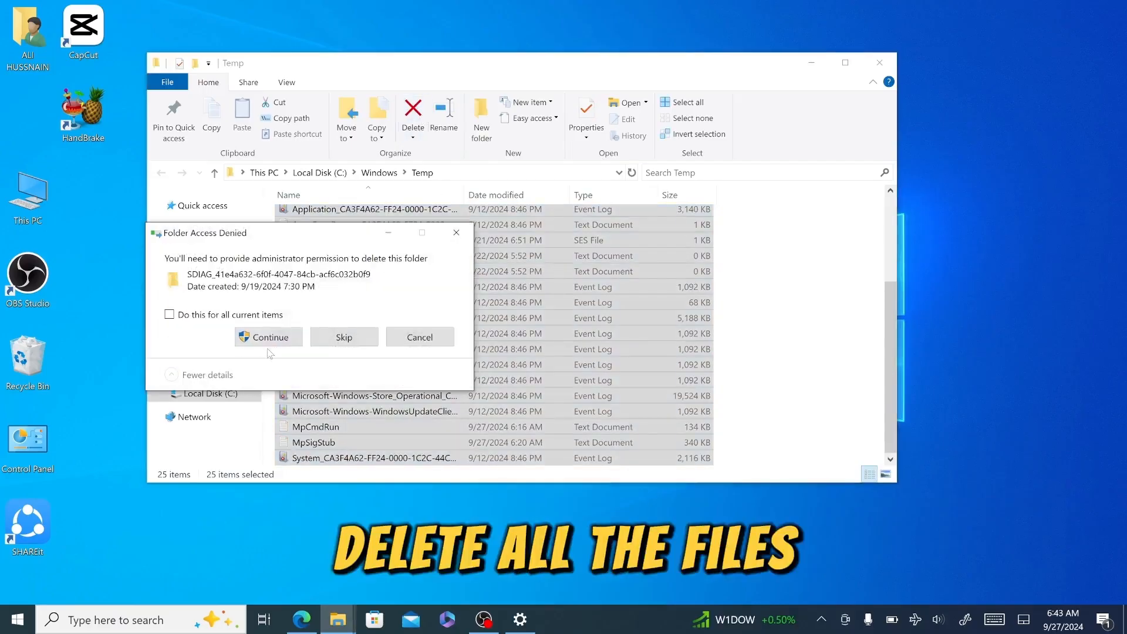
{"action": "left_click", "coordinate": [269, 340]}
{"action": "left_click", "coordinate": [338, 376]}
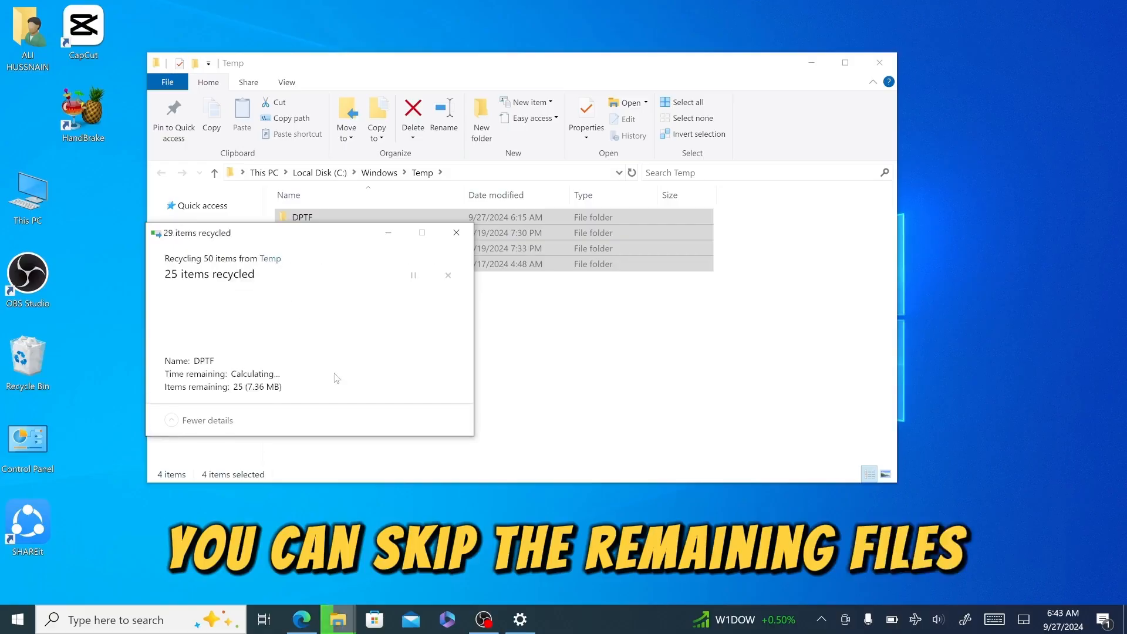
{"action": "left_click", "coordinate": [885, 65]}
{"action": "right_click", "coordinate": [496, 118]}
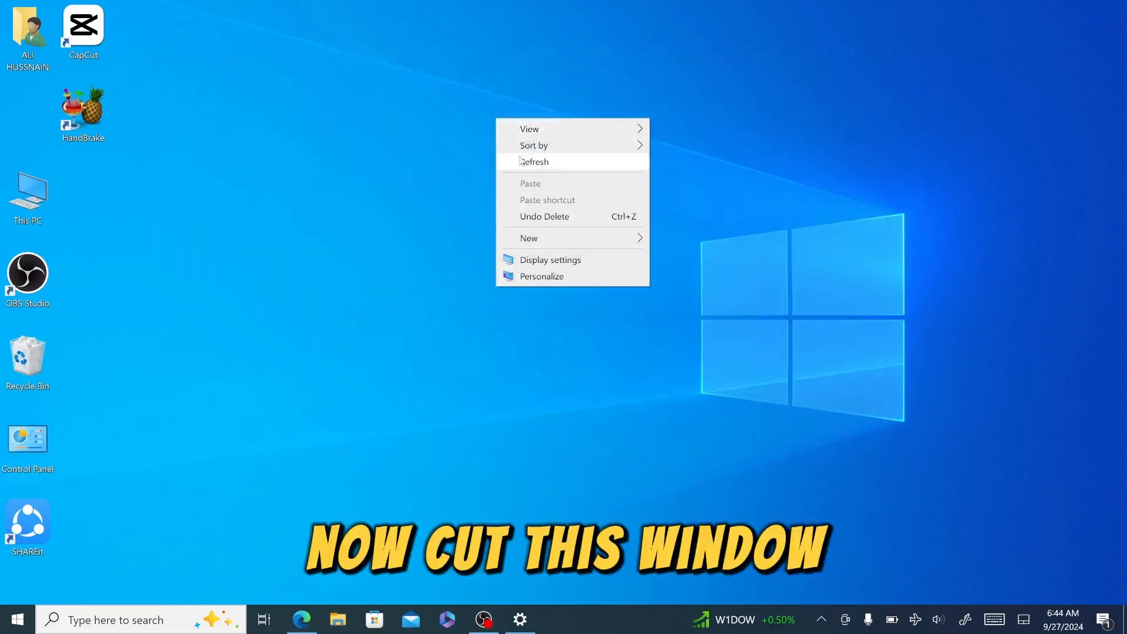
{"action": "left_click", "coordinate": [521, 162]}
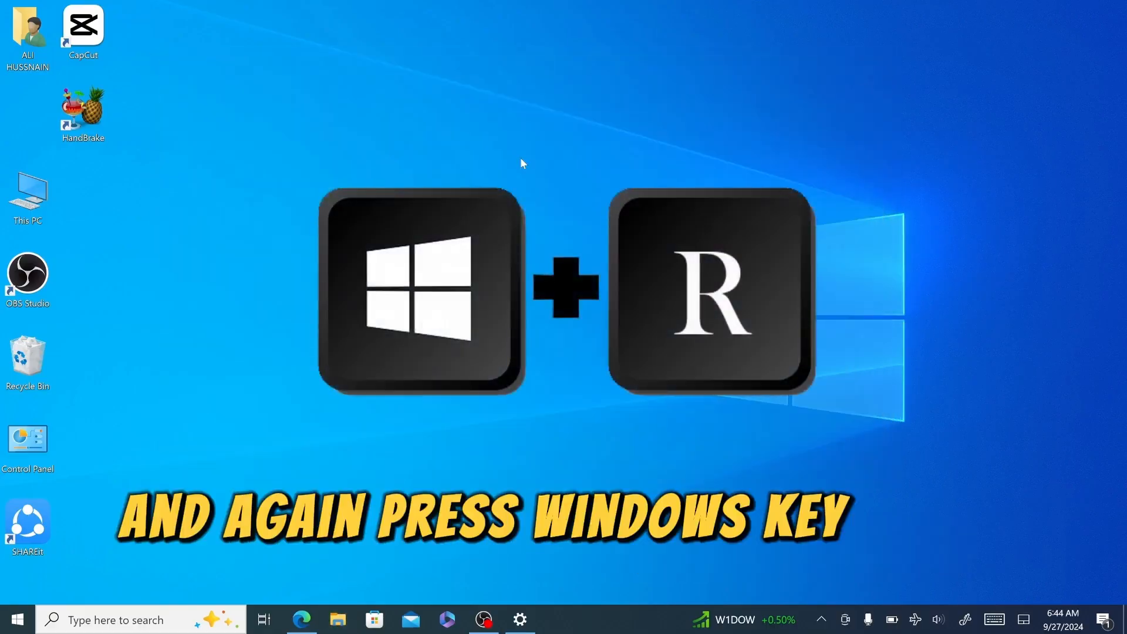
- Open the user's temporary folder with the Run command %temp%, delete everything in it, and close the window
{"action": "key", "text": "super+r"}
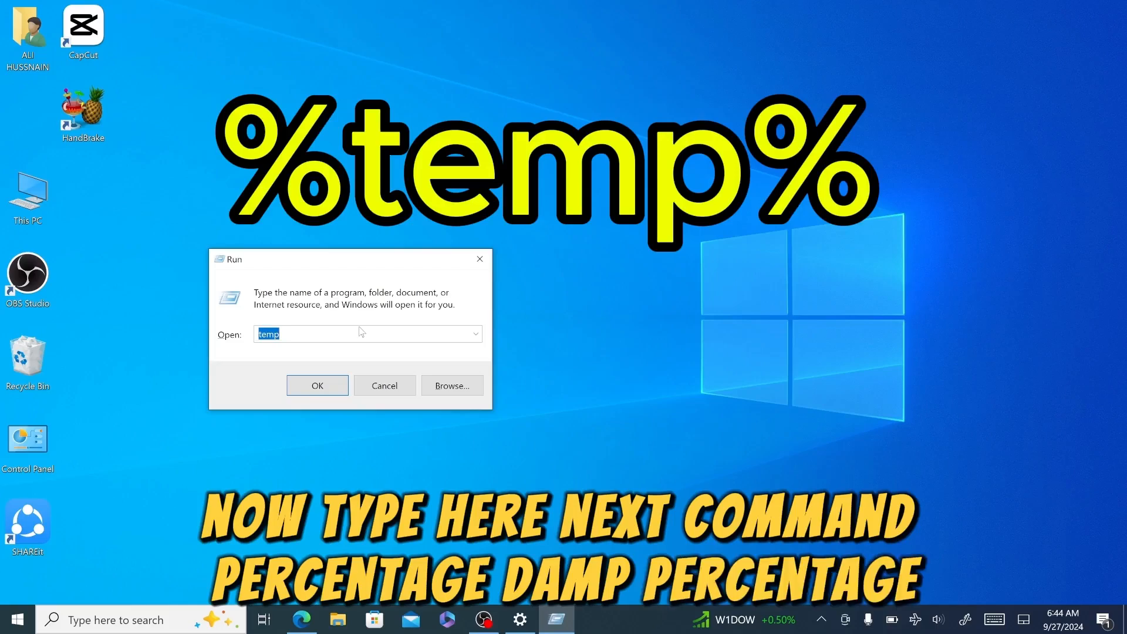
{"action": "type", "text": "%temp%"}
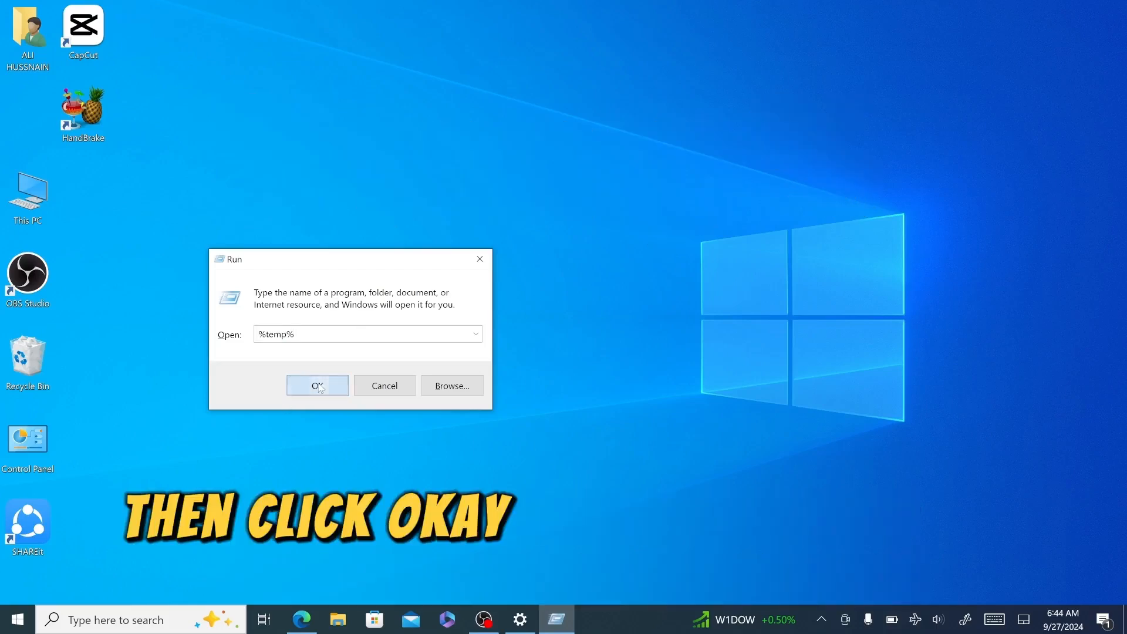
{"action": "left_click", "coordinate": [318, 385]}
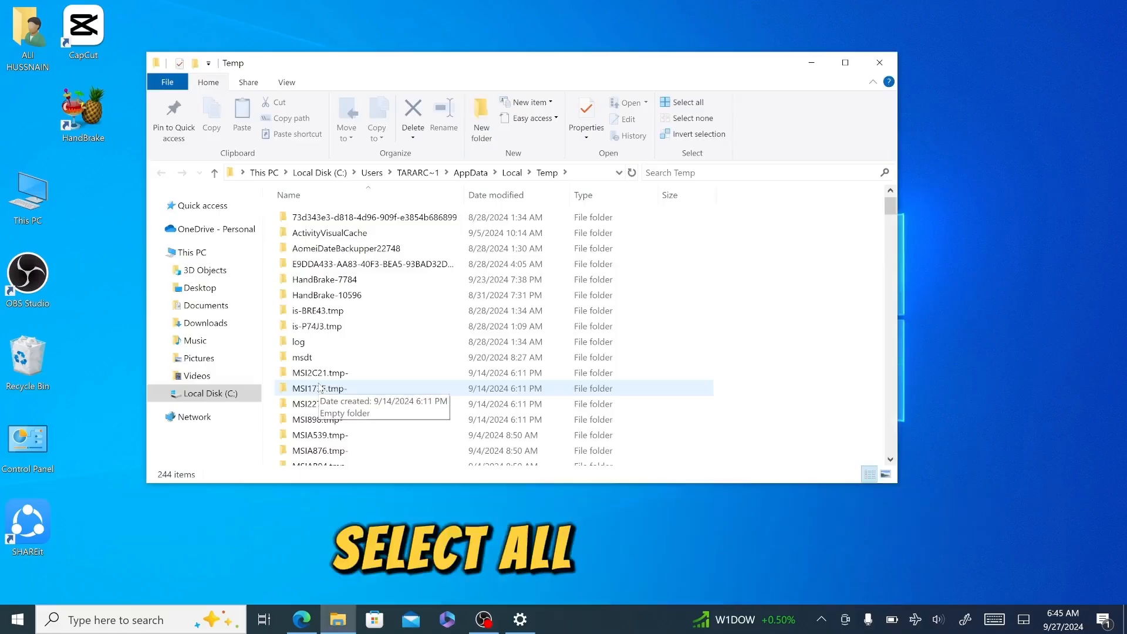
{"action": "key", "text": "ctrl+a"}
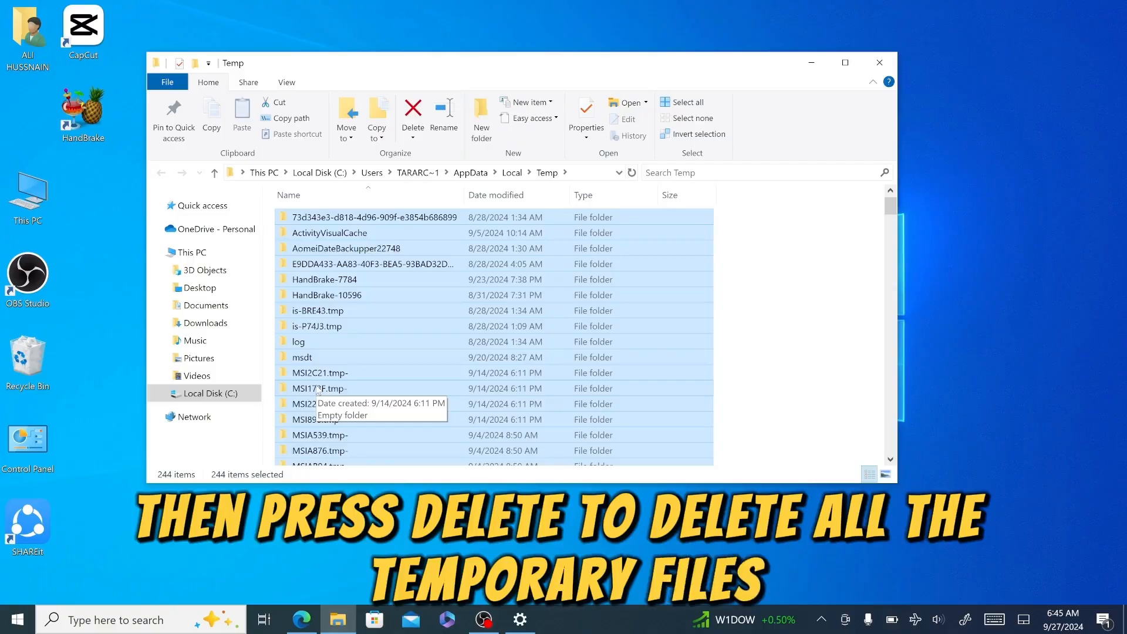
{"action": "key", "text": "Delete"}
{"action": "left_click", "coordinate": [879, 62]}
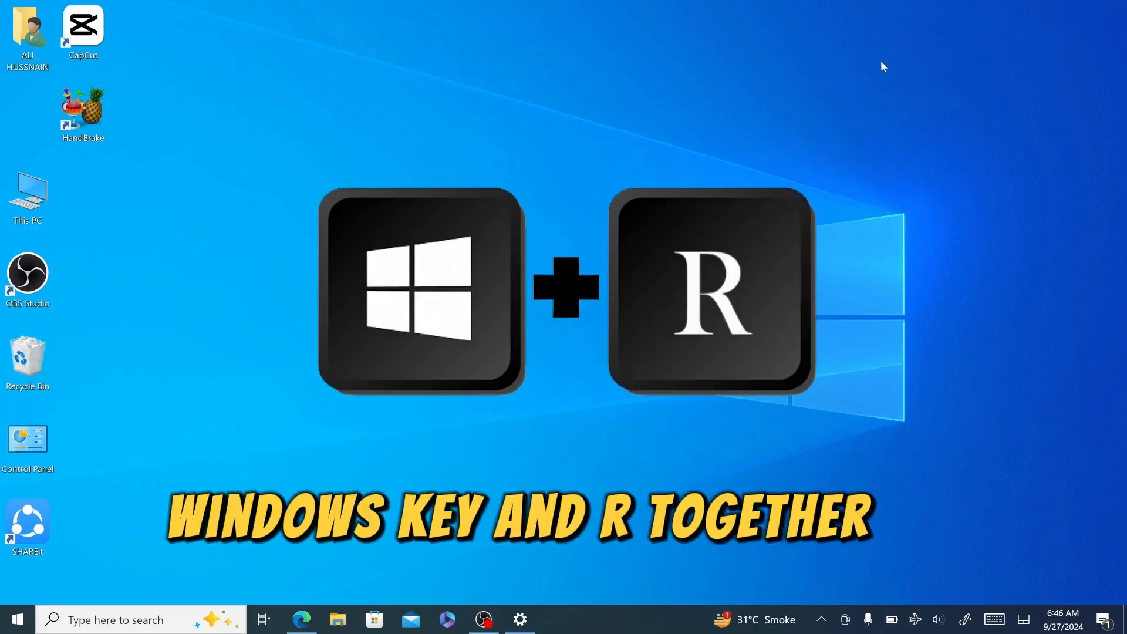
- Open the Prefetch folder with the Run command prefetch, grant access to it, and delete all its files
{"action": "key", "text": "super+r"}
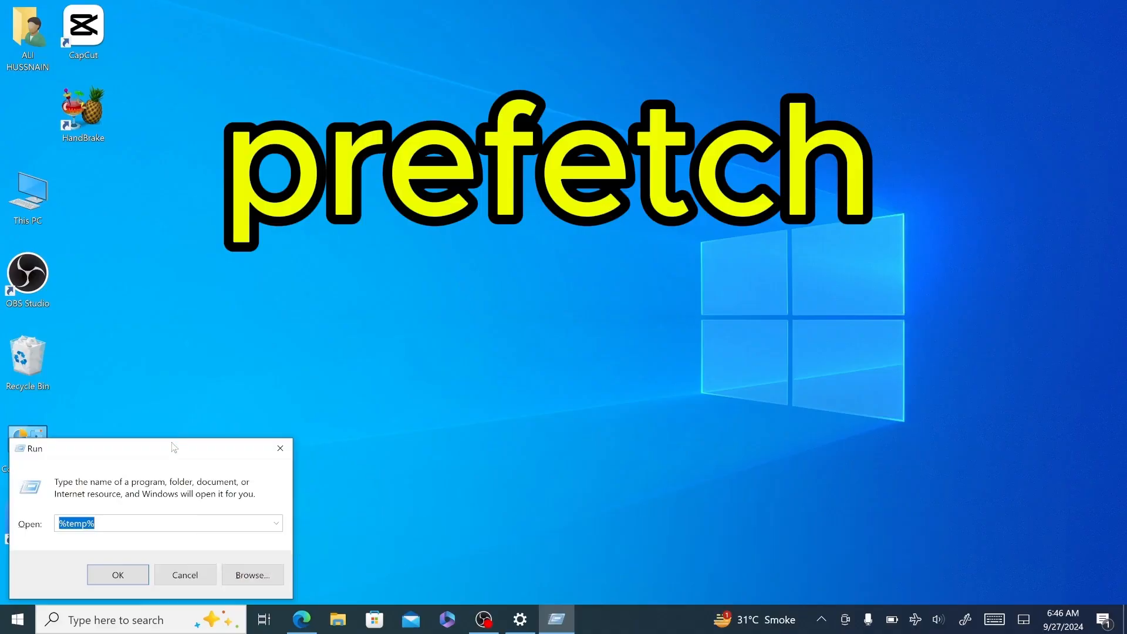
{"action": "type", "text": "prefetch"}
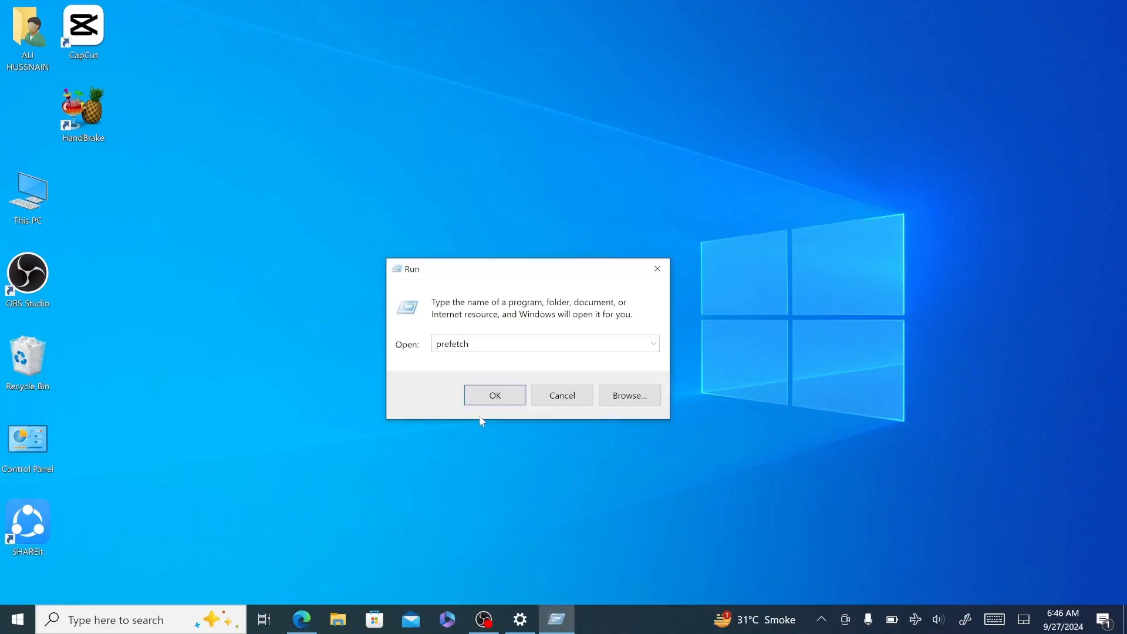
{"action": "left_click", "coordinate": [485, 396]}
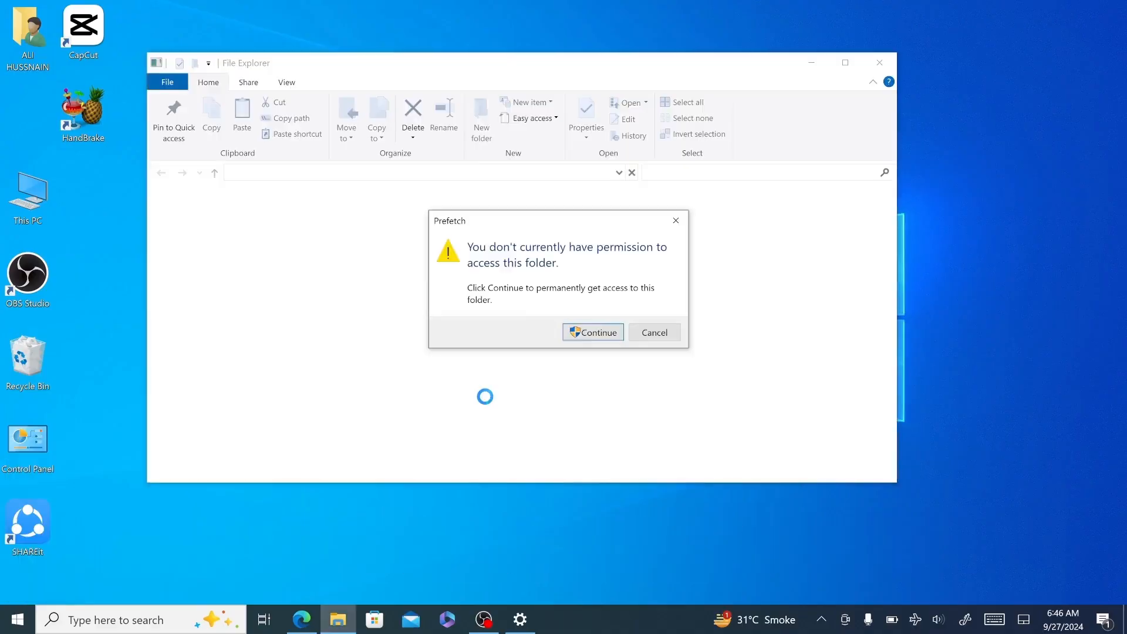
{"action": "left_click", "coordinate": [611, 333]}
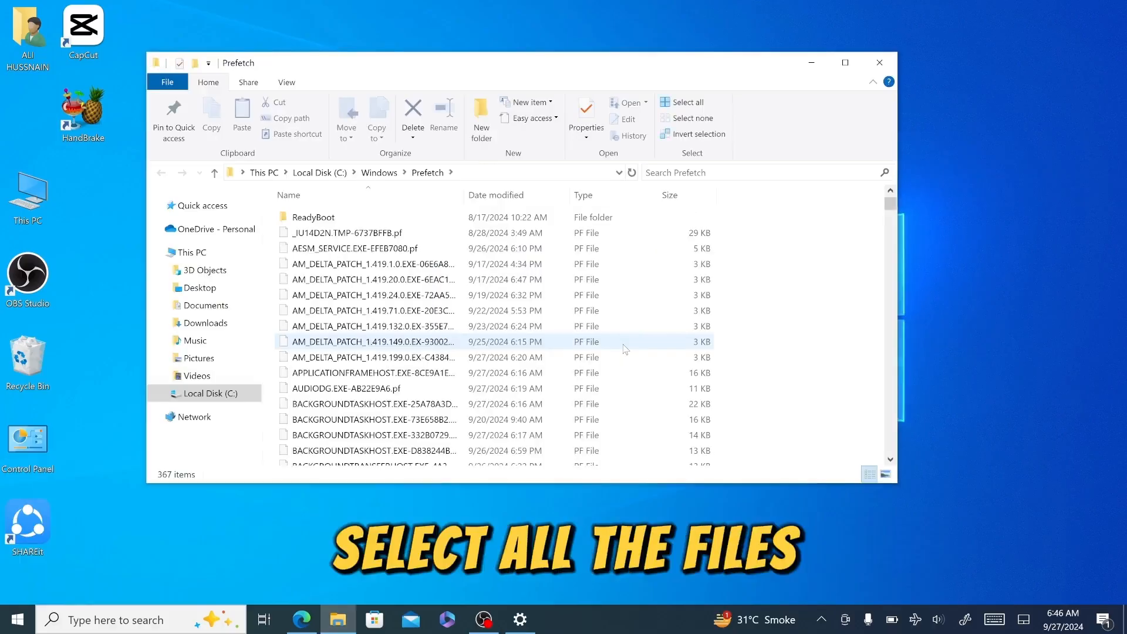
{"action": "key", "text": "ctrl+a"}
{"action": "right_click", "coordinate": [569, 282]}
{"action": "left_click", "coordinate": [591, 408]}
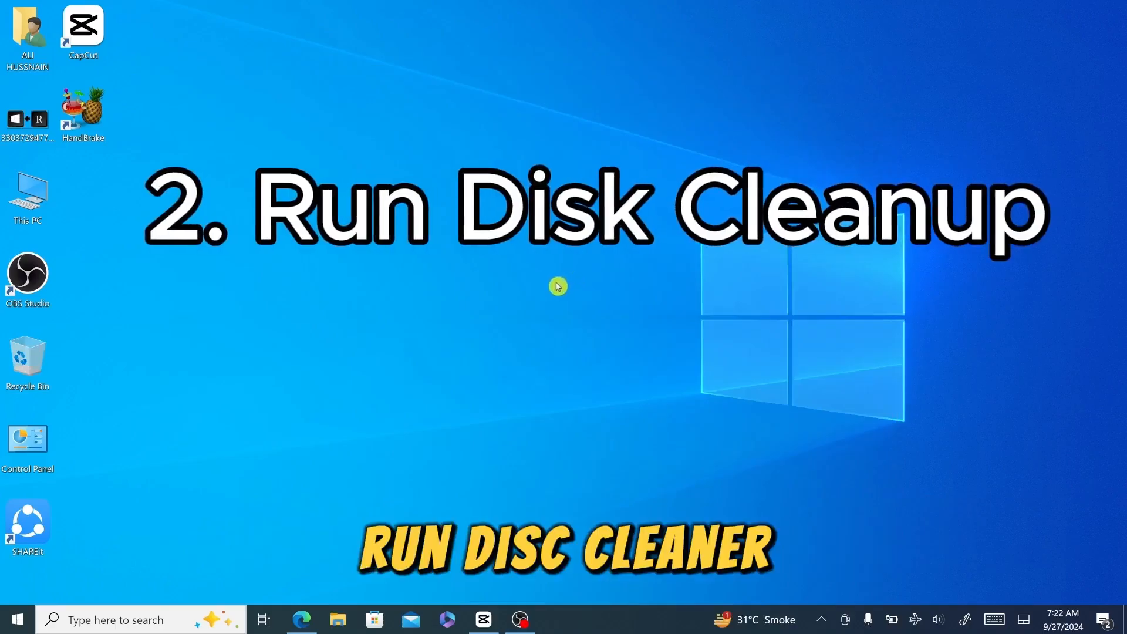
- Search Windows for Disk Cleanup, open it for drive C:, and extend the scan to system files
{"action": "left_click", "coordinate": [169, 628]}
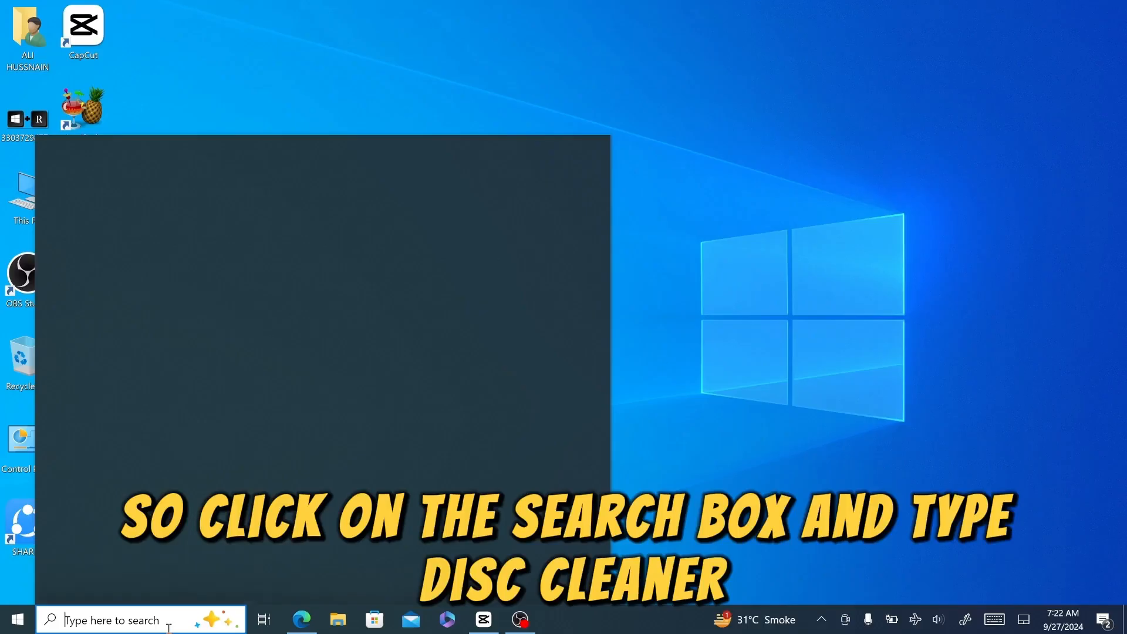
{"action": "type", "text": "disk"}
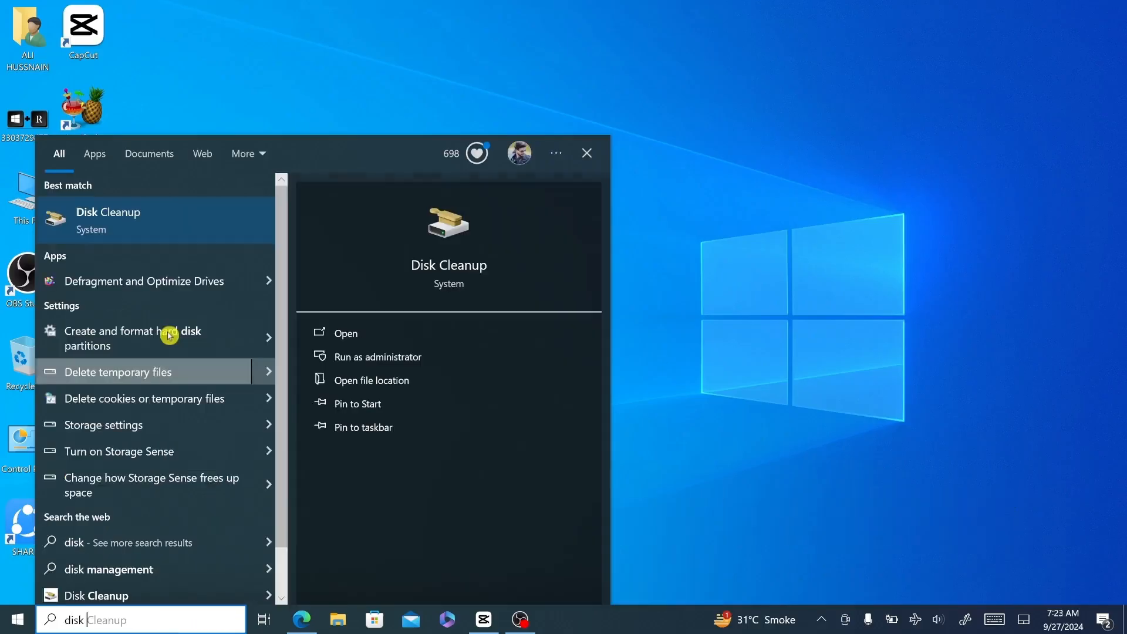
{"action": "left_click", "coordinate": [184, 218]}
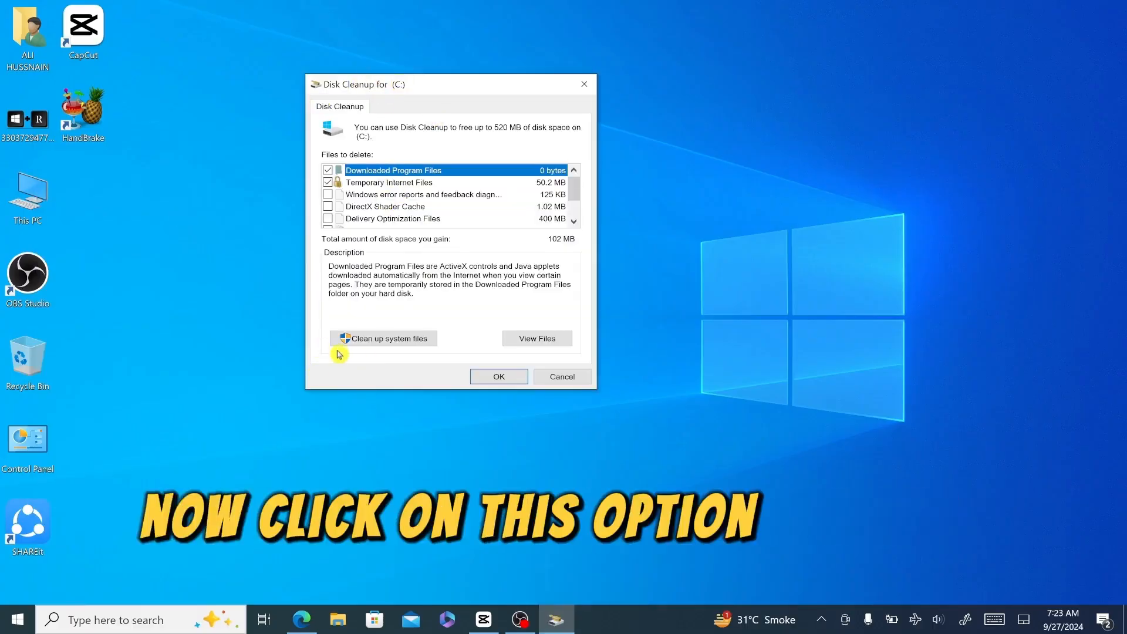
{"action": "left_click", "coordinate": [370, 339]}
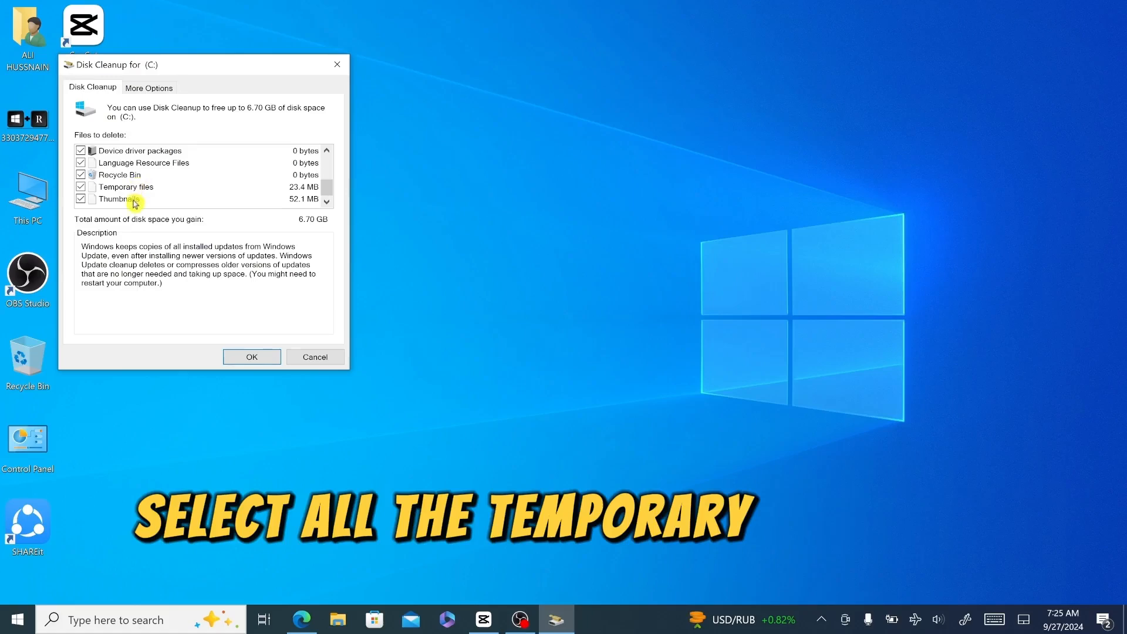
- Run the cleanup of drive C: with the checked file categories and confirm permanently deleting the files
{"action": "scroll", "coordinate": [135, 202], "scroll_direction": "up", "scroll_amount": 2}
{"action": "scroll", "coordinate": [135, 202], "scroll_direction": "down", "scroll_amount": 2}
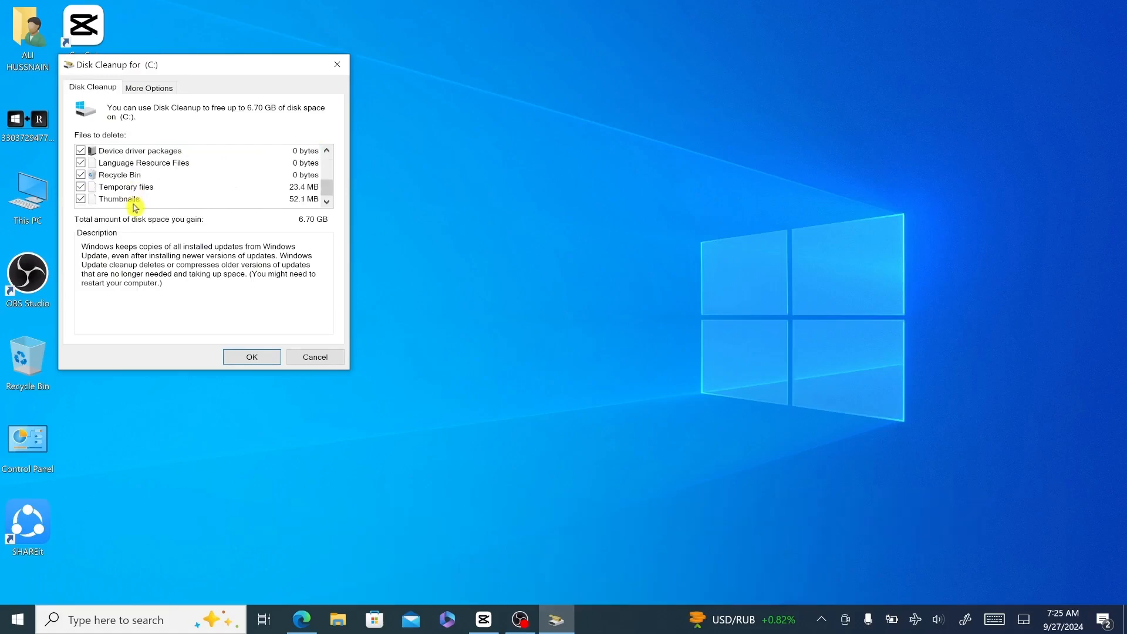
{"action": "left_click", "coordinate": [248, 360]}
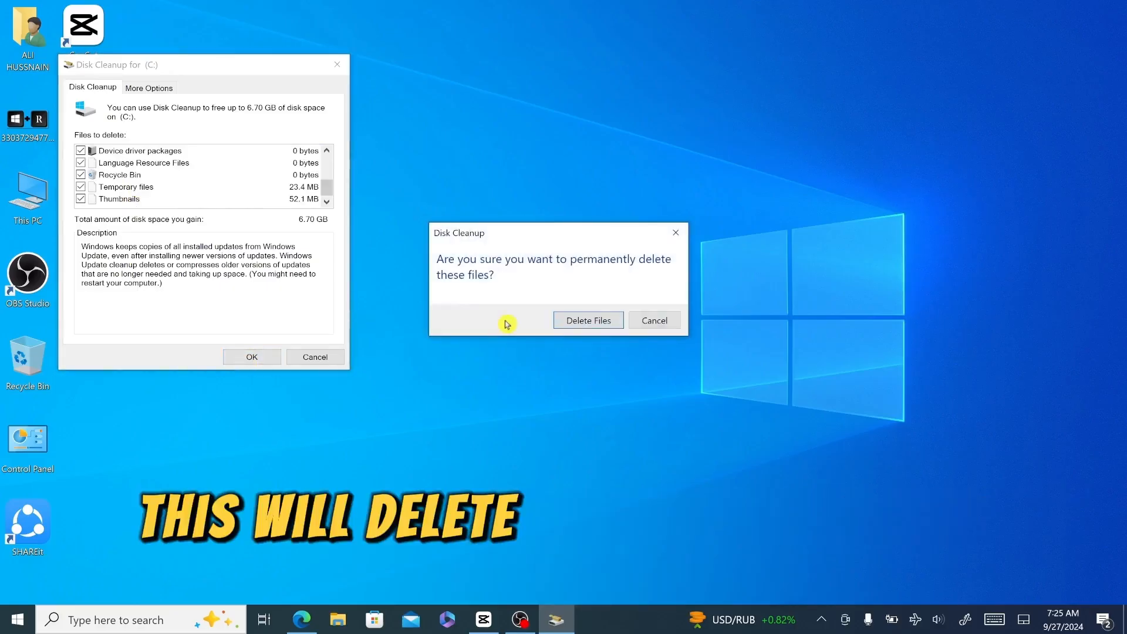
{"action": "left_click", "coordinate": [571, 323]}
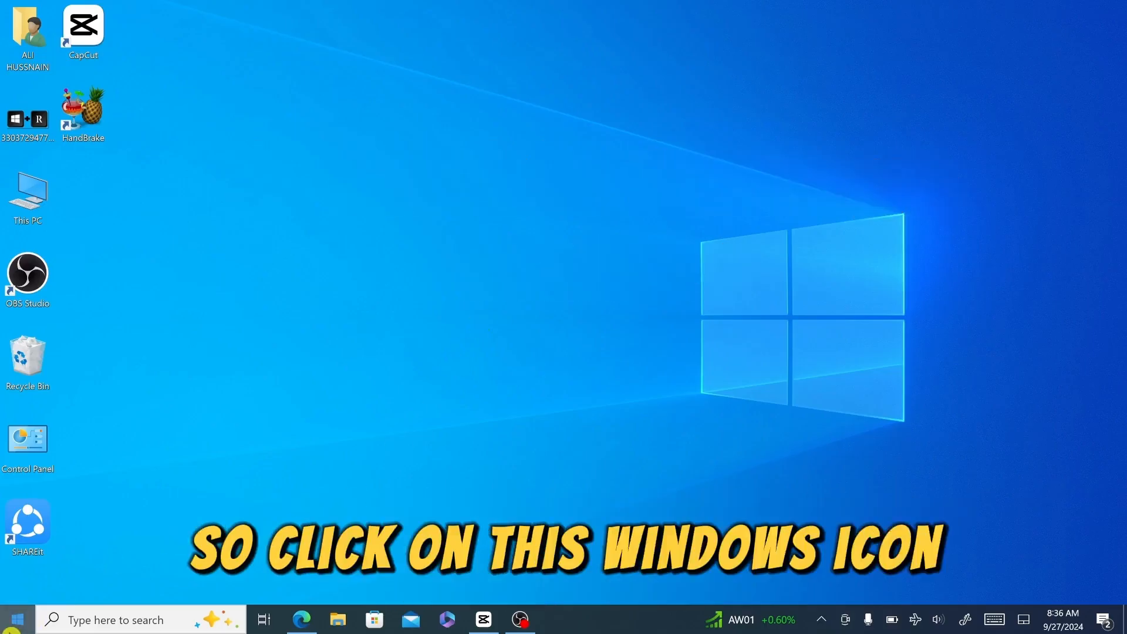
- Open the Storage page of the Windows System settings and turn on Storage Sense
{"action": "left_click", "coordinate": [13, 627]}
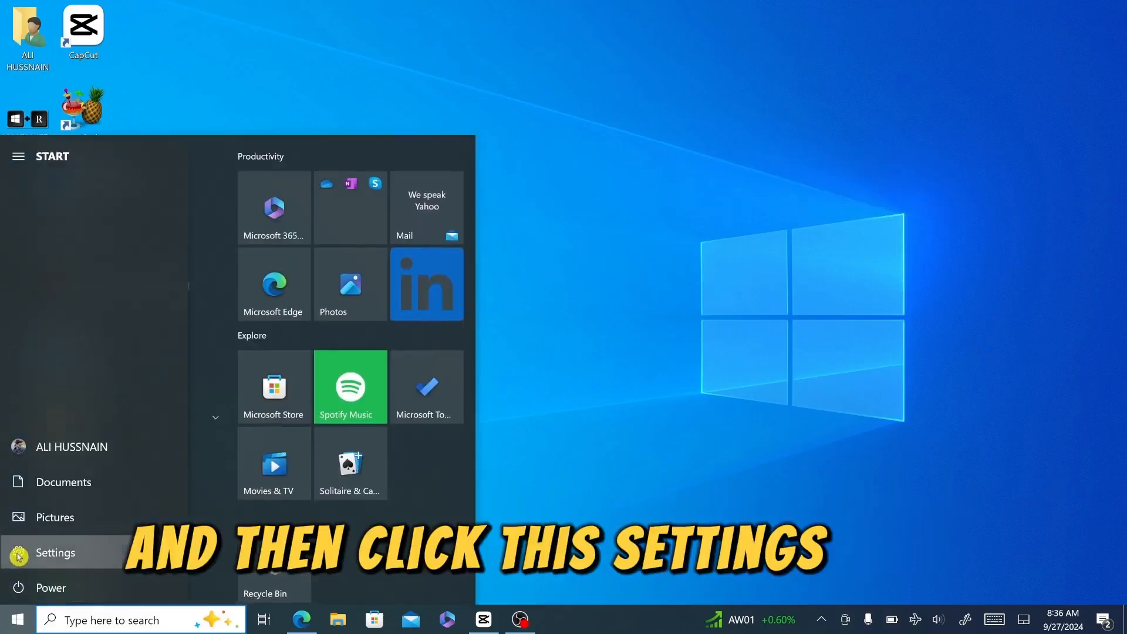
{"action": "left_click", "coordinate": [19, 553]}
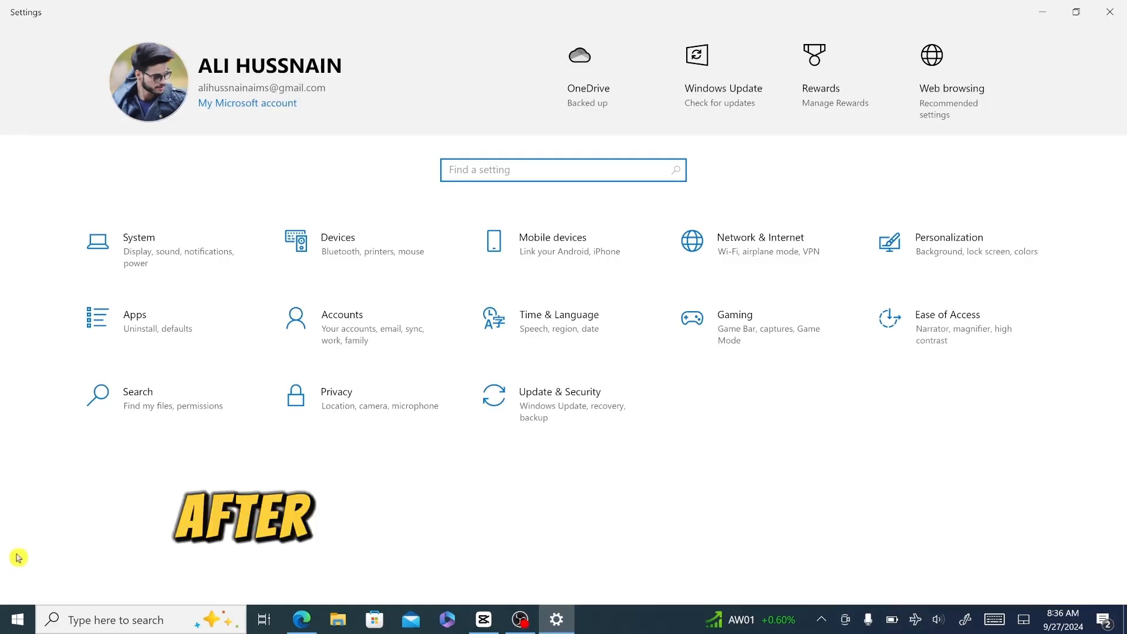
{"action": "left_click", "coordinate": [175, 248]}
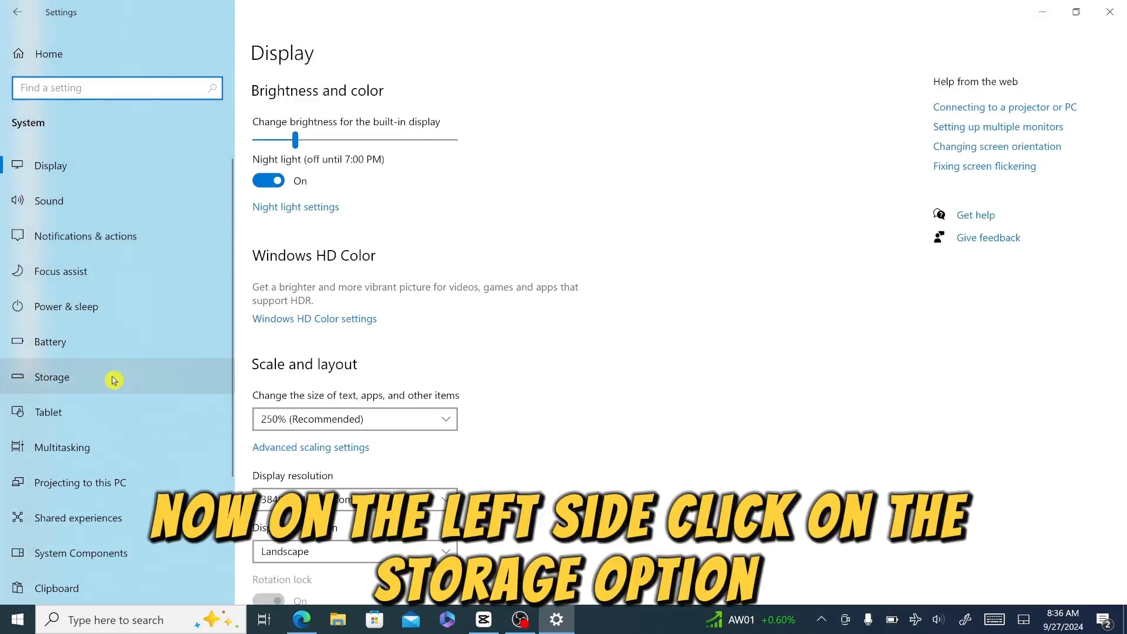
{"action": "left_click", "coordinate": [113, 381]}
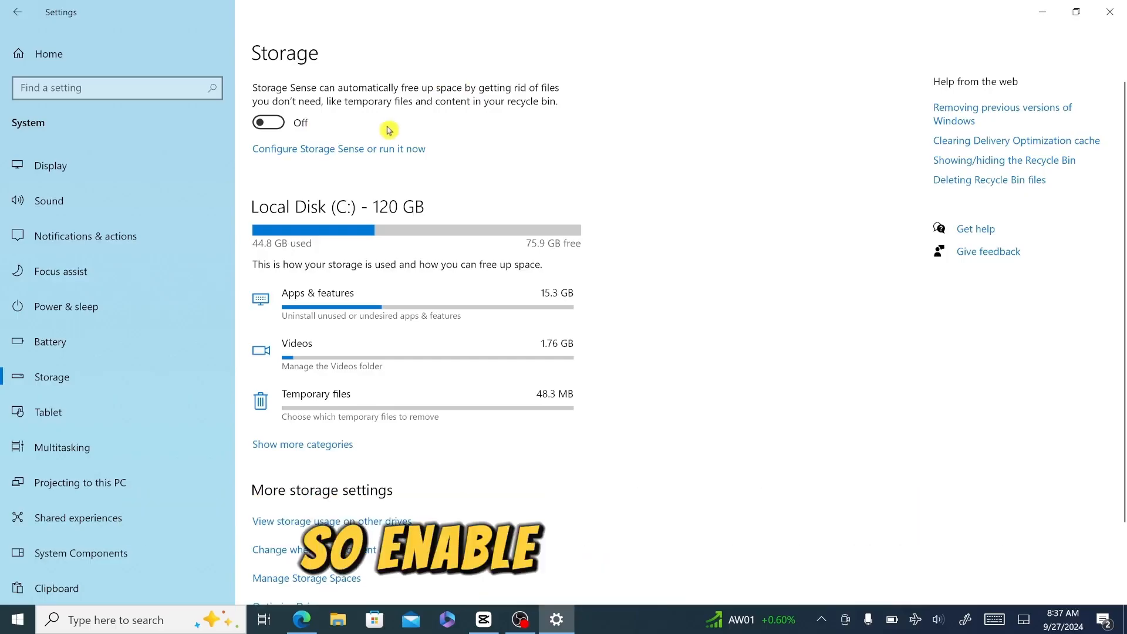
{"action": "left_click", "coordinate": [258, 125]}
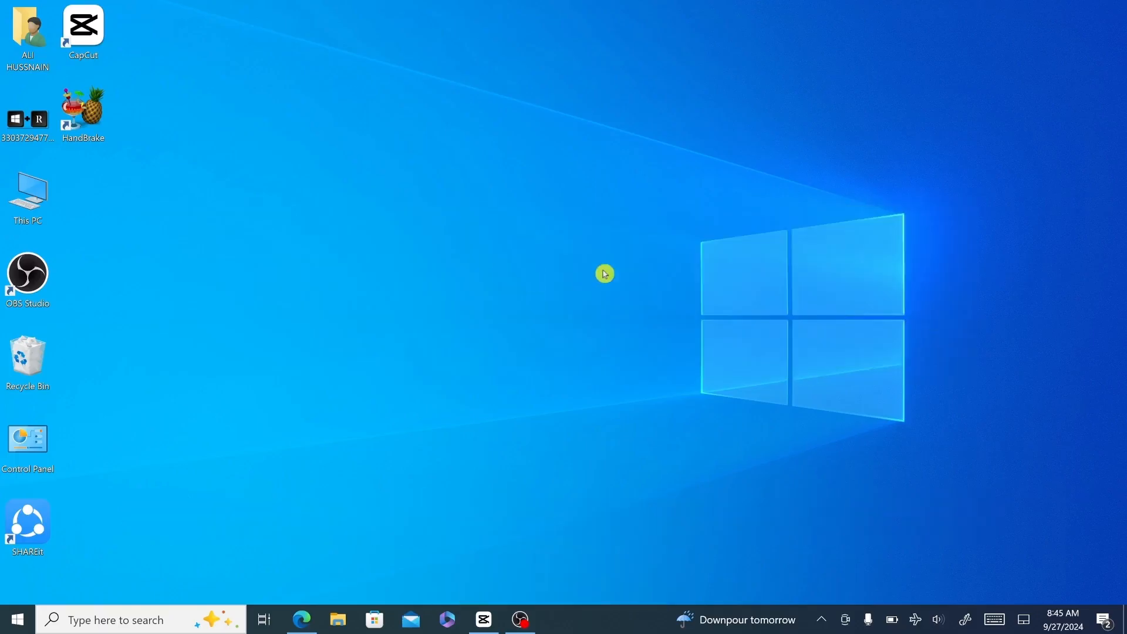
- Open Task Manager, close and reopen it from the taskbar, and switch it to the view with fewer details
{"action": "key", "text": "ctrl+shift+Escape"}
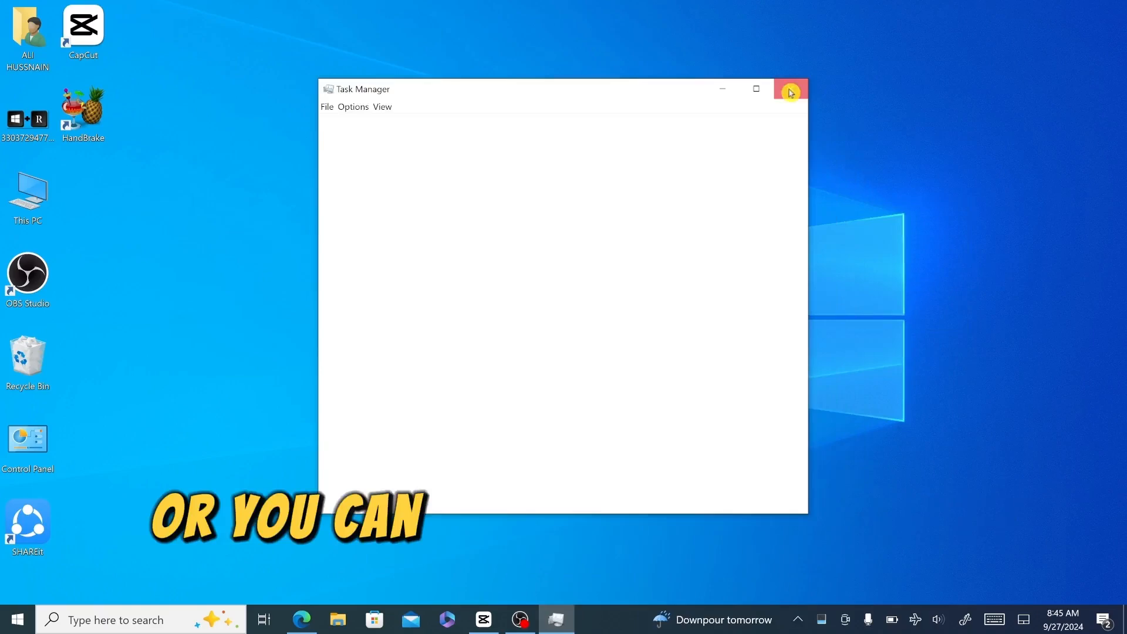
{"action": "left_click", "coordinate": [791, 93]}
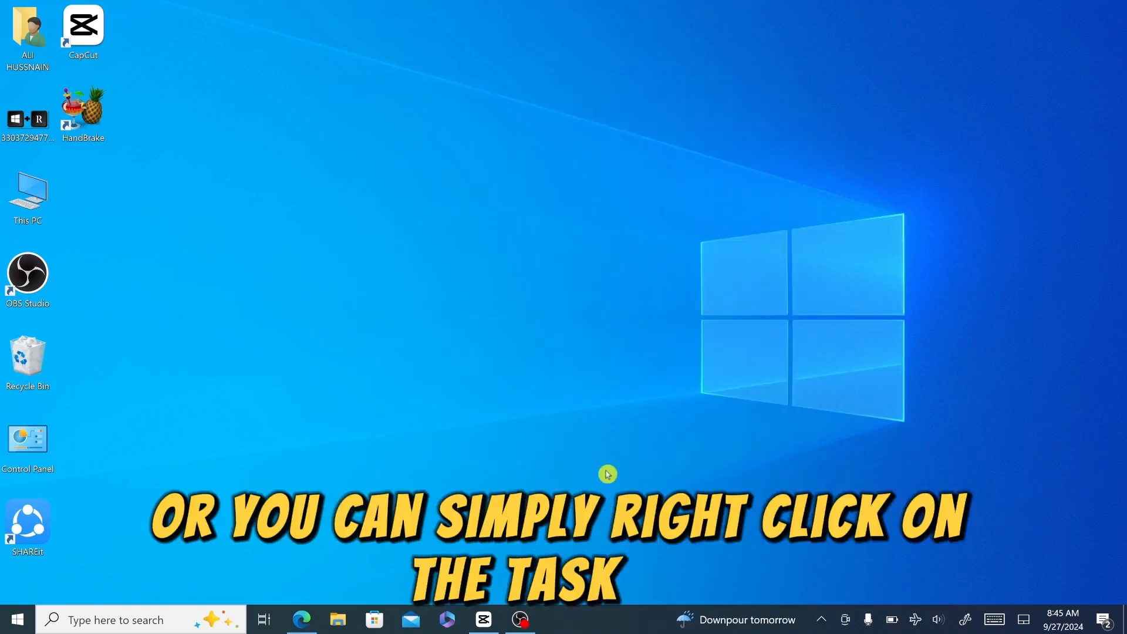
{"action": "right_click", "coordinate": [604, 620]}
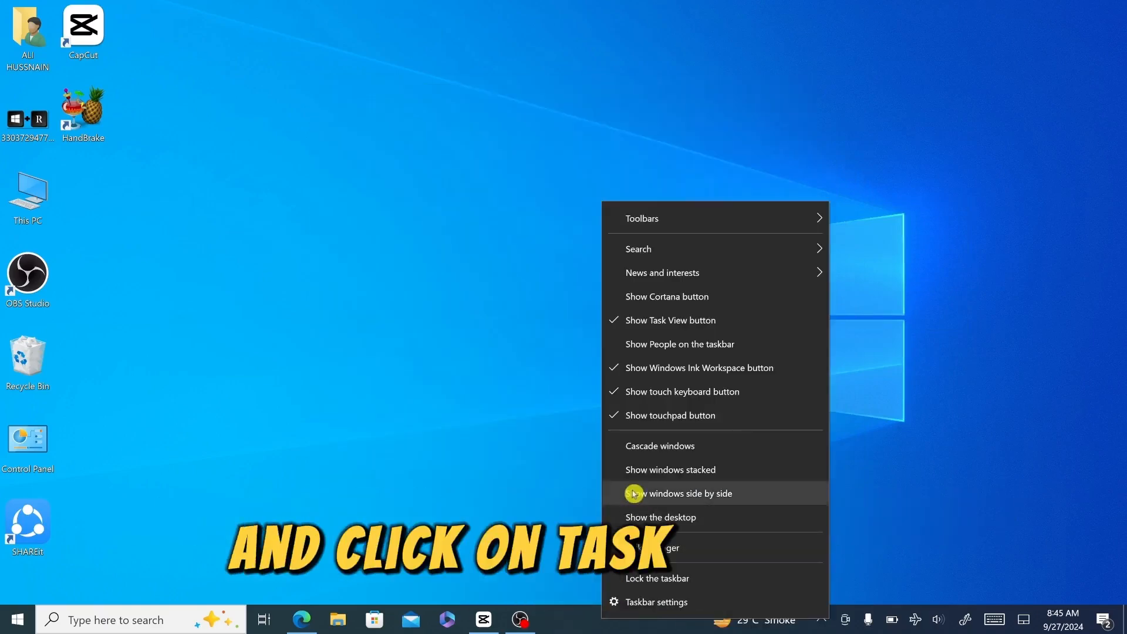
{"action": "left_click", "coordinate": [637, 549]}
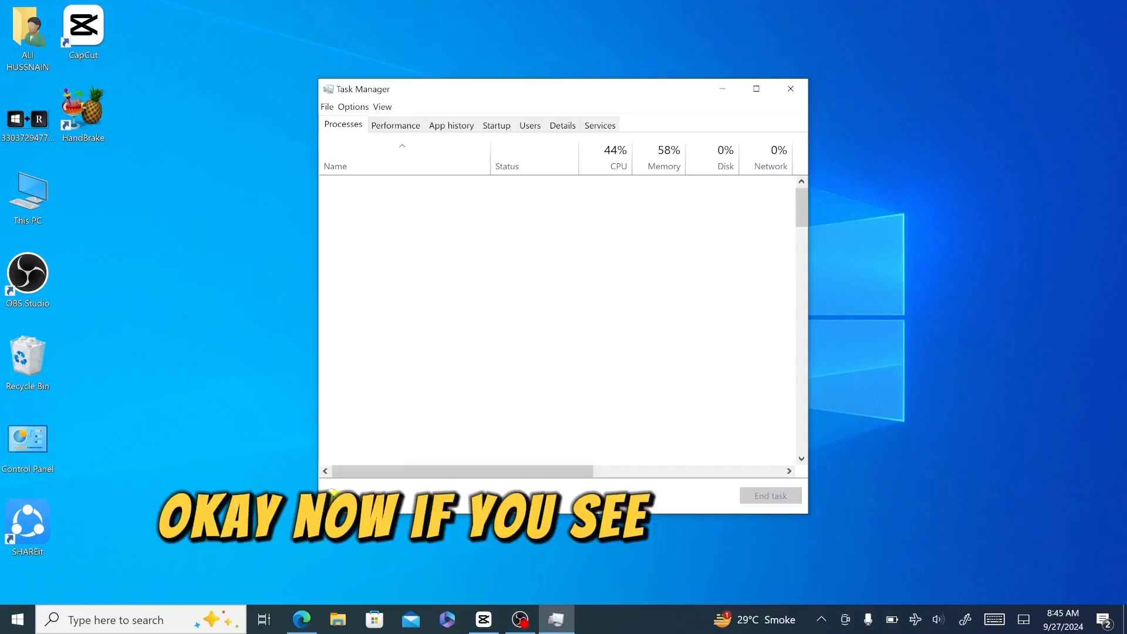
{"action": "left_click", "coordinate": [332, 495]}
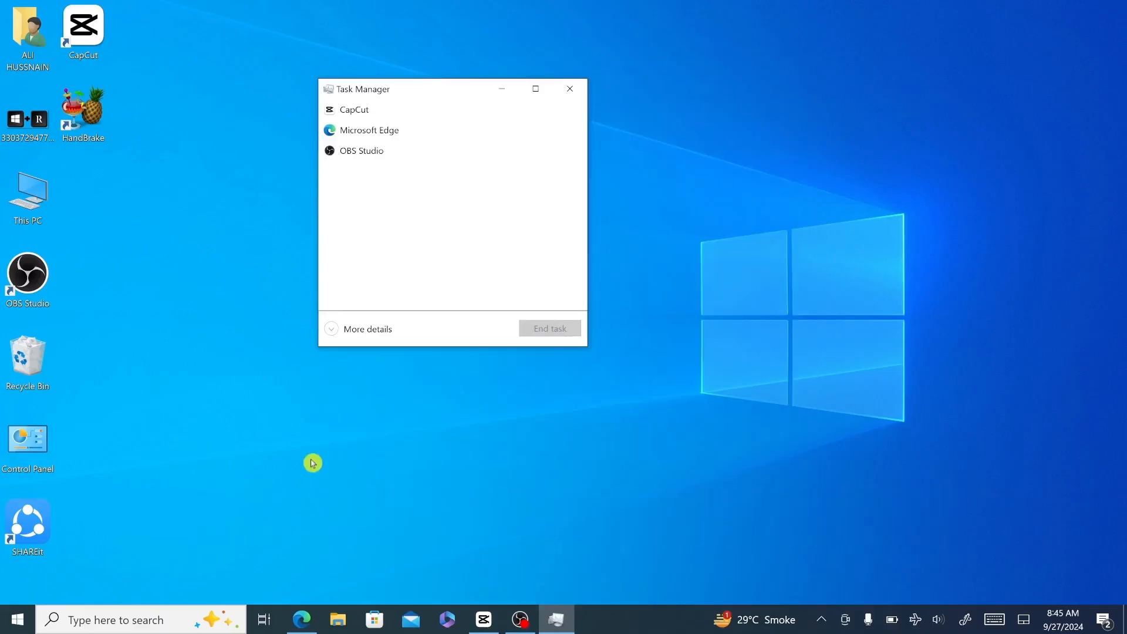
- Expand Task Manager to the detailed view, show the startup apps, and disable the HD Audio Background Process at startup
{"action": "left_click", "coordinate": [331, 330]}
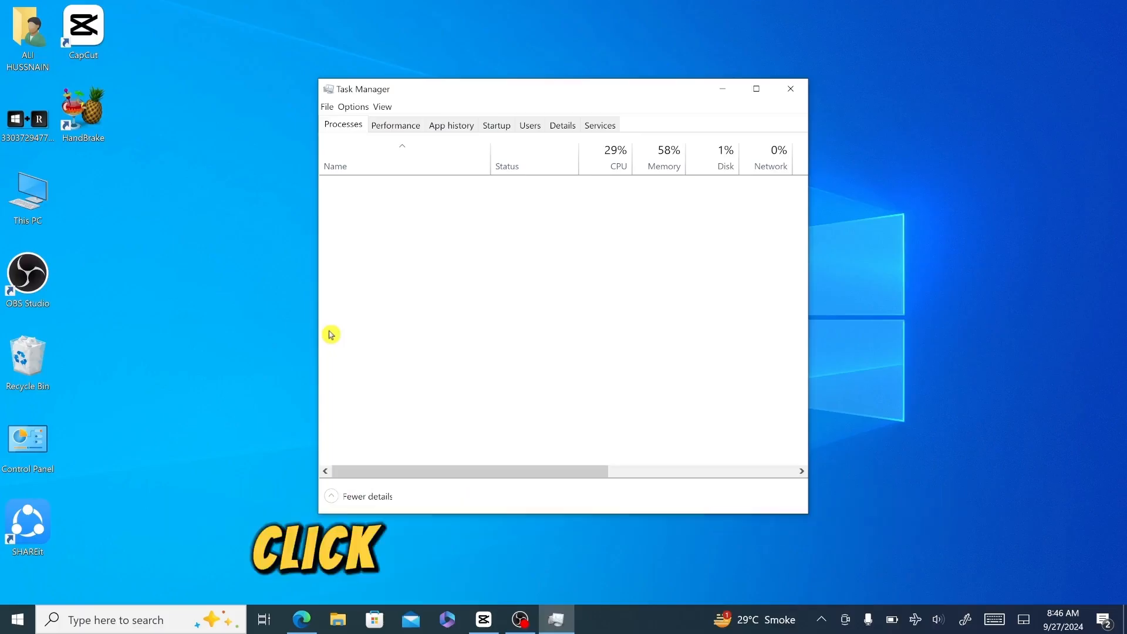
{"action": "left_click", "coordinate": [504, 130]}
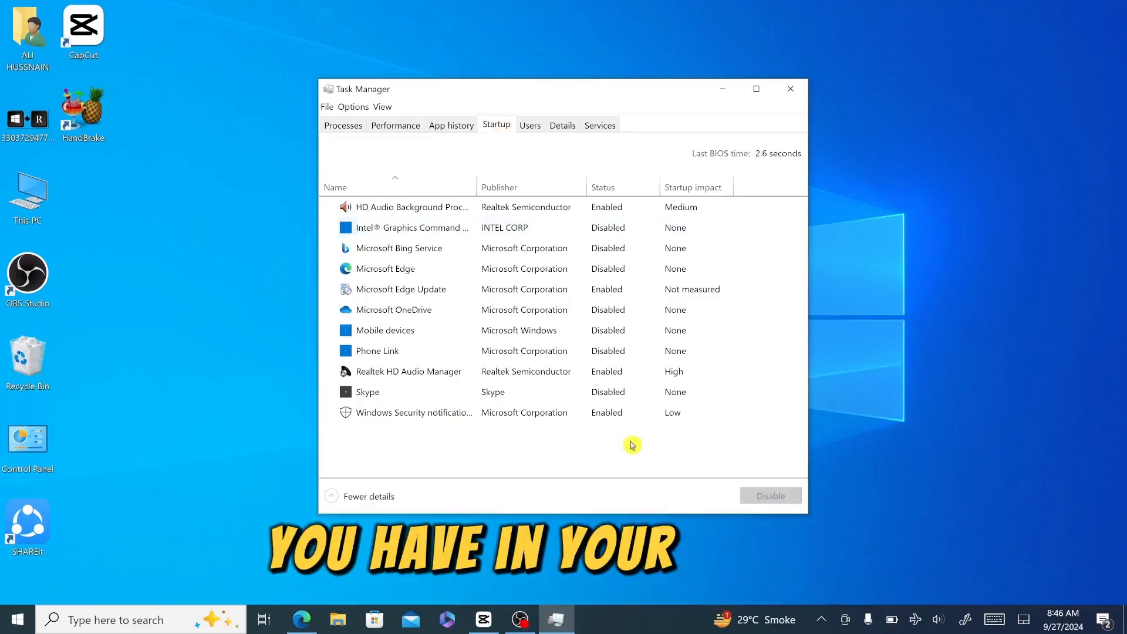
{"action": "right_click", "coordinate": [597, 218]}
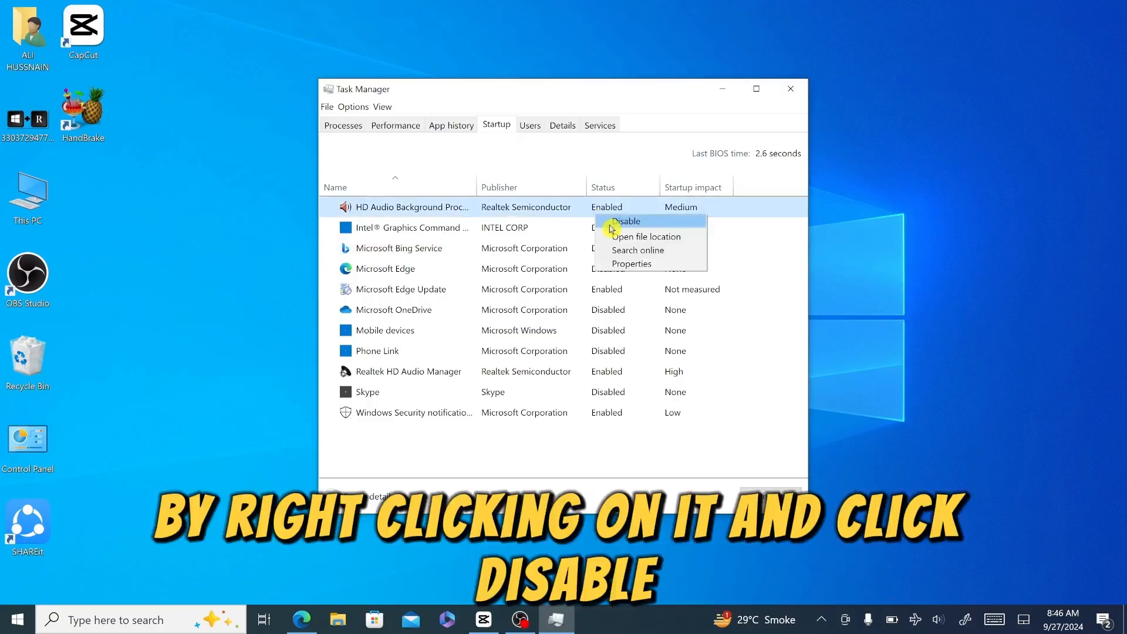
{"action": "left_click", "coordinate": [612, 226]}
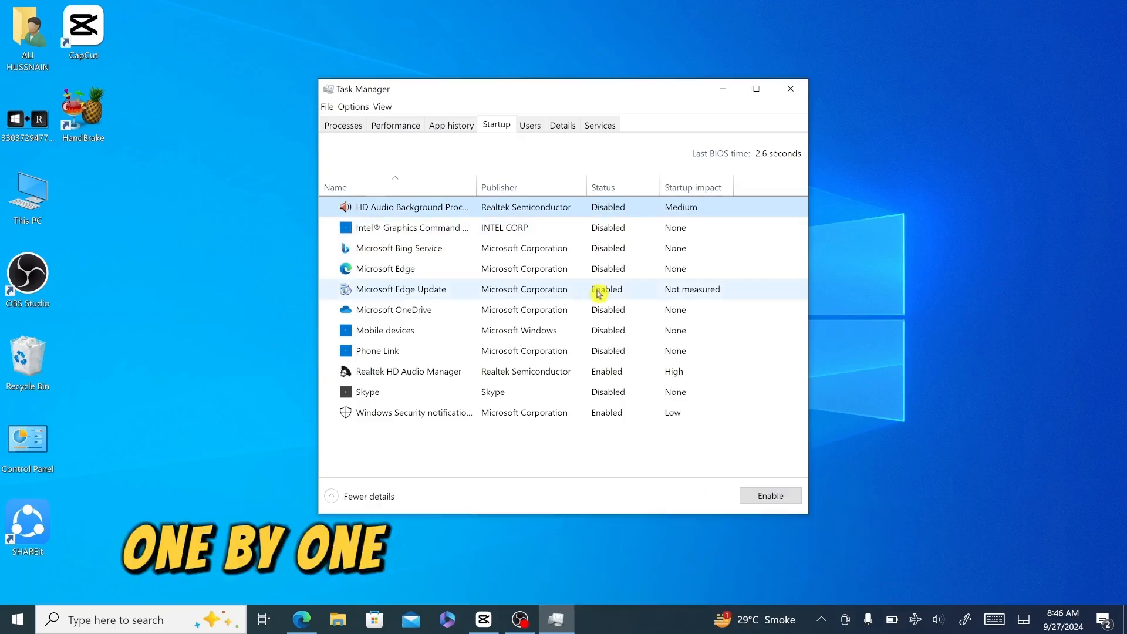
- Disable Microsoft Edge Update and Realtek HD Audio Manager in the list of startup apps
{"action": "right_click", "coordinate": [596, 292]}
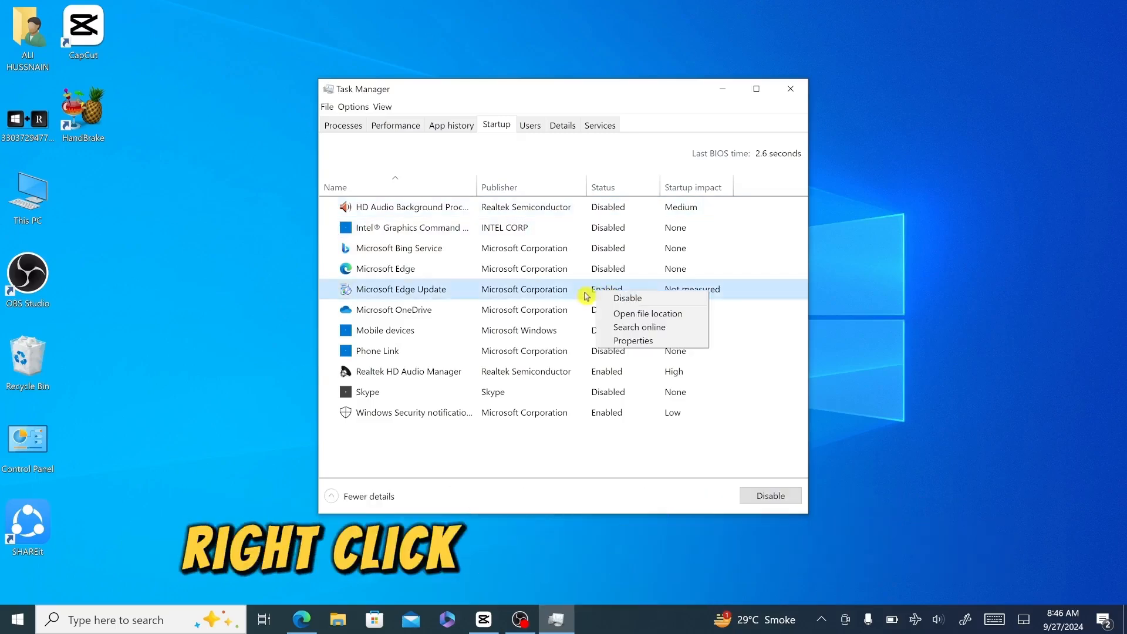
{"action": "left_click", "coordinate": [601, 297]}
{"action": "left_click", "coordinate": [587, 371]}
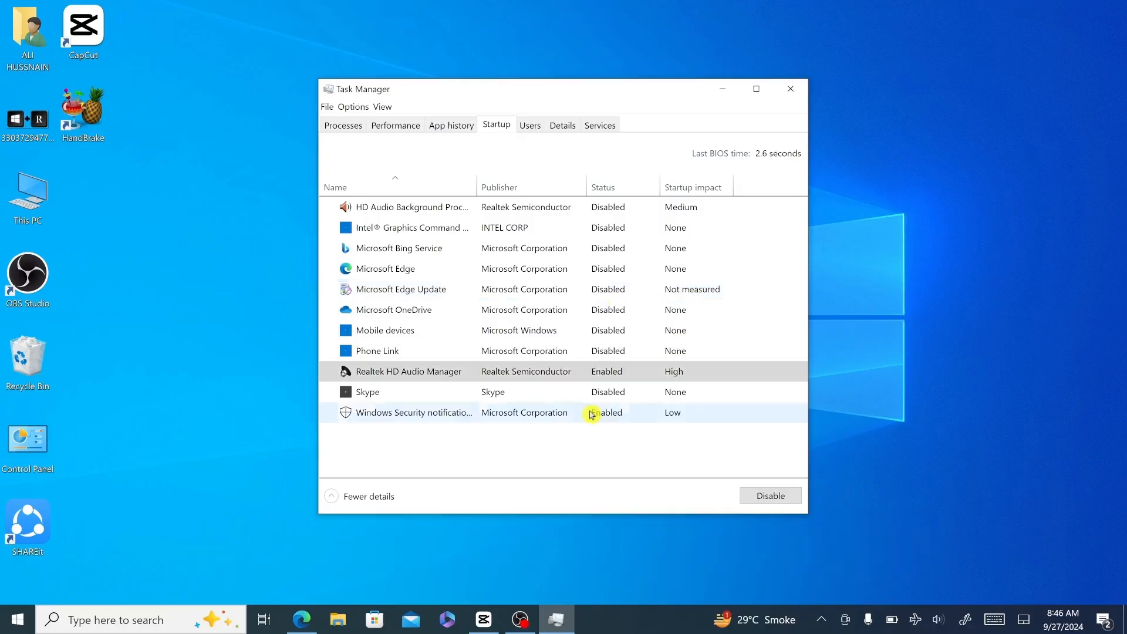
{"action": "right_click", "coordinate": [596, 374]}
{"action": "left_click", "coordinate": [613, 381]}
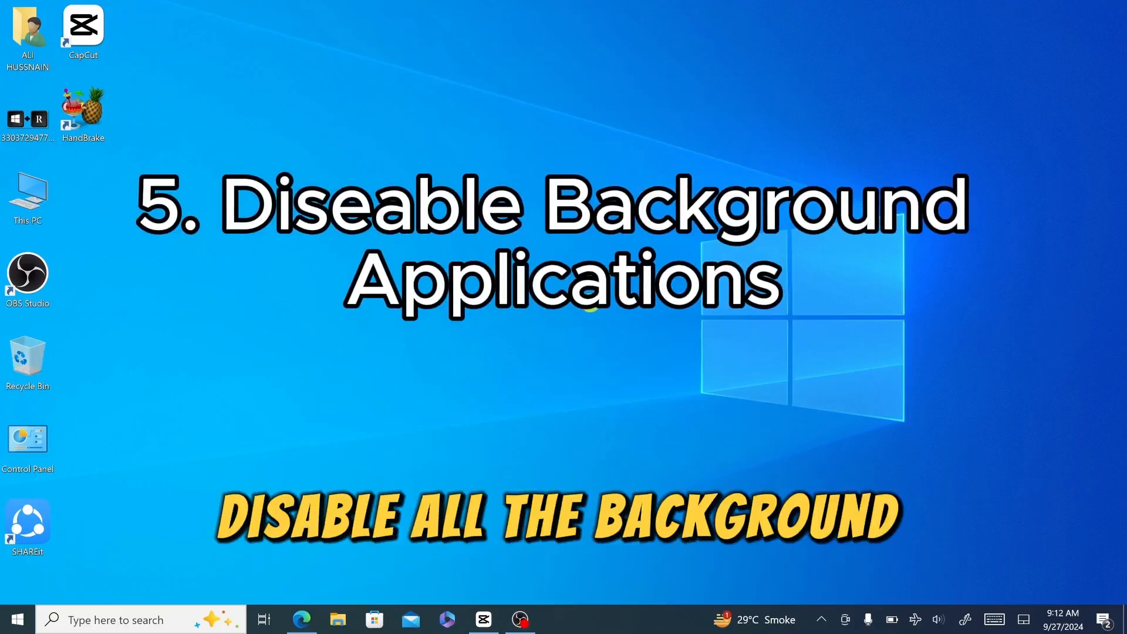
- Open the Background apps page in the Privacy section of the Windows settings
{"action": "left_click", "coordinate": [18, 621]}
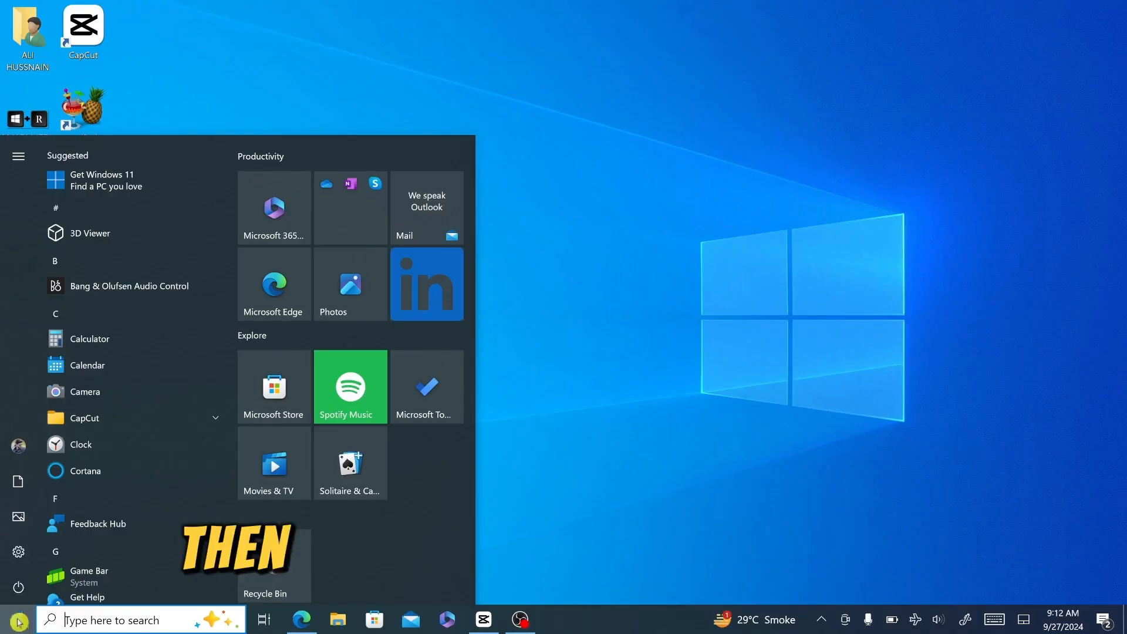
{"action": "left_click", "coordinate": [18, 552]}
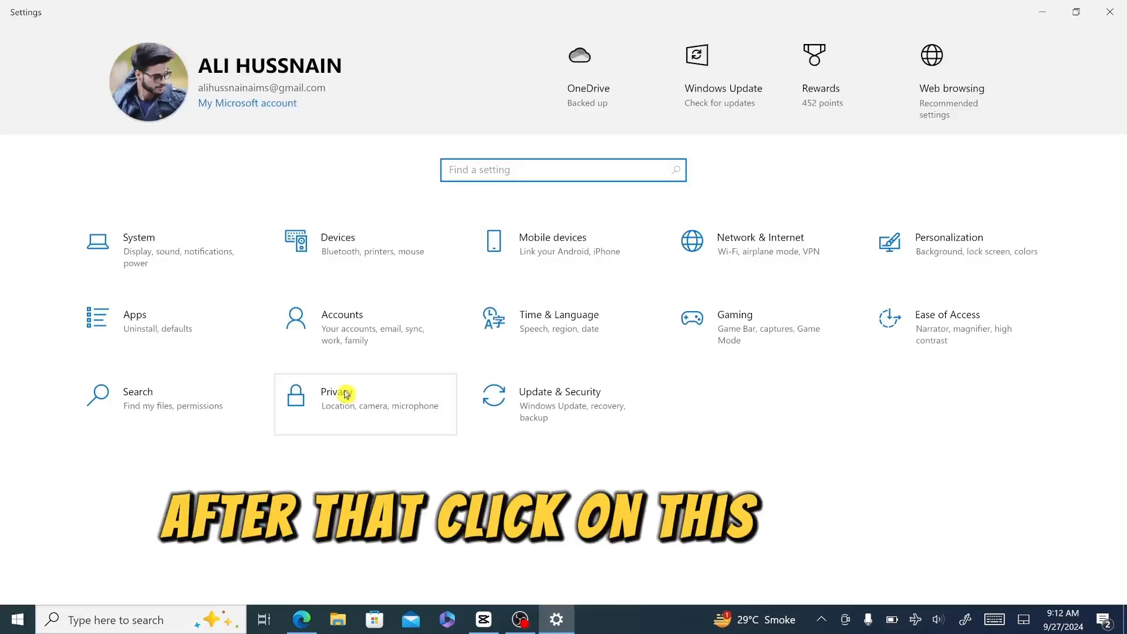
{"action": "left_click", "coordinate": [347, 411]}
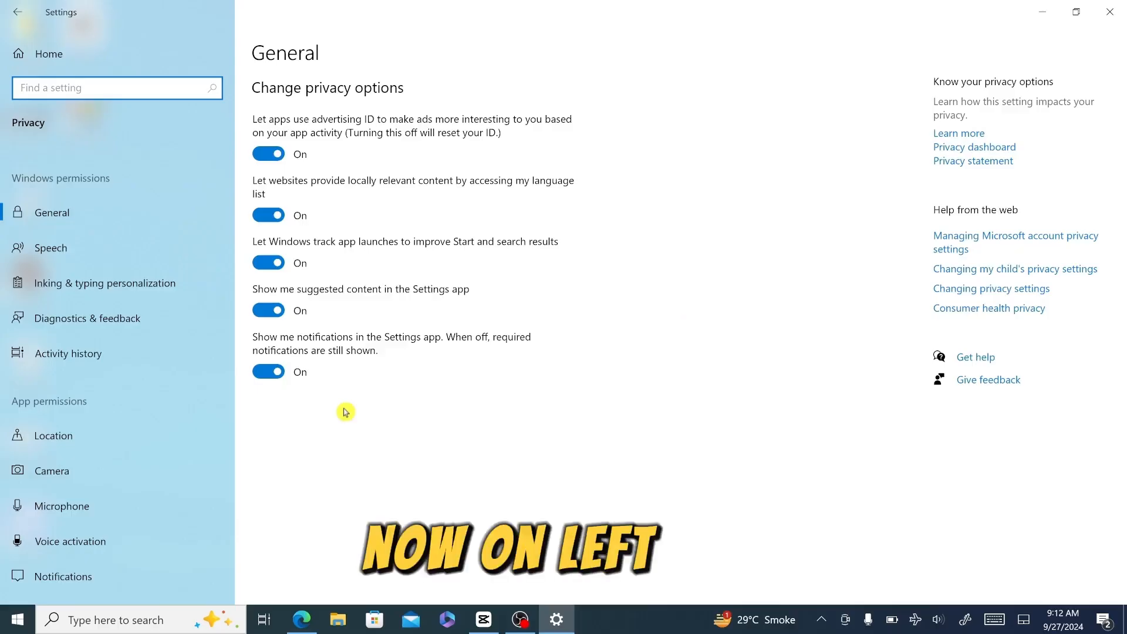
{"action": "scroll", "coordinate": [95, 298], "scroll_direction": "down", "scroll_amount": 10}
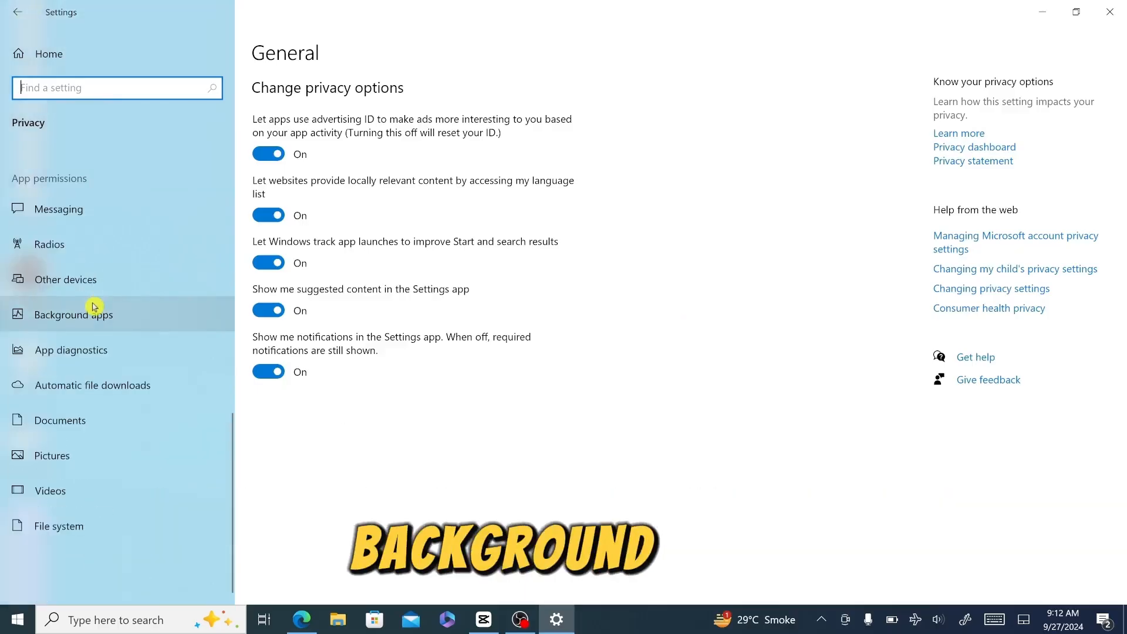
{"action": "left_click", "coordinate": [93, 315]}
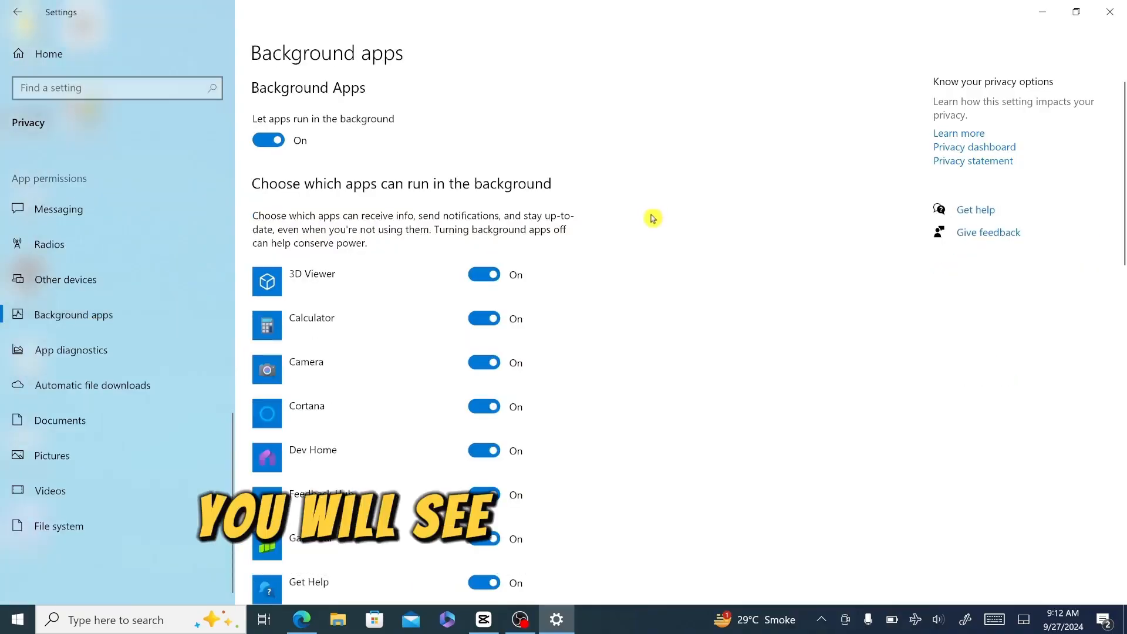
- Review the apps allowed to run in the background and turn off background running for all of them at once
{"action": "scroll", "coordinate": [651, 221], "scroll_direction": "down", "scroll_amount": 5}
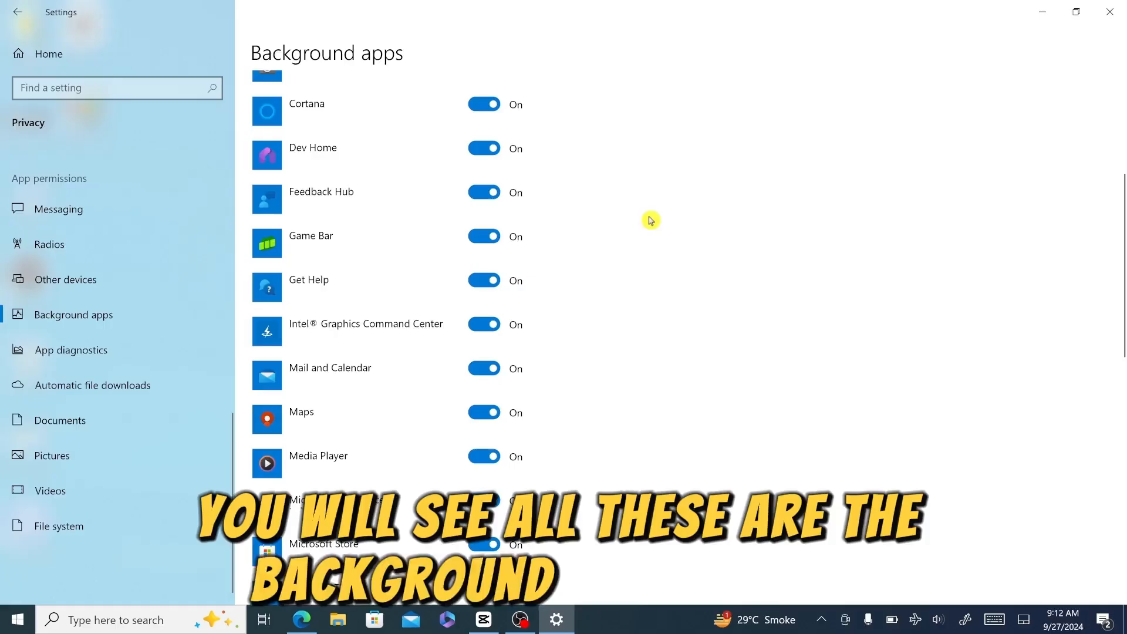
{"action": "scroll", "coordinate": [651, 220], "scroll_direction": "down", "scroll_amount": 5}
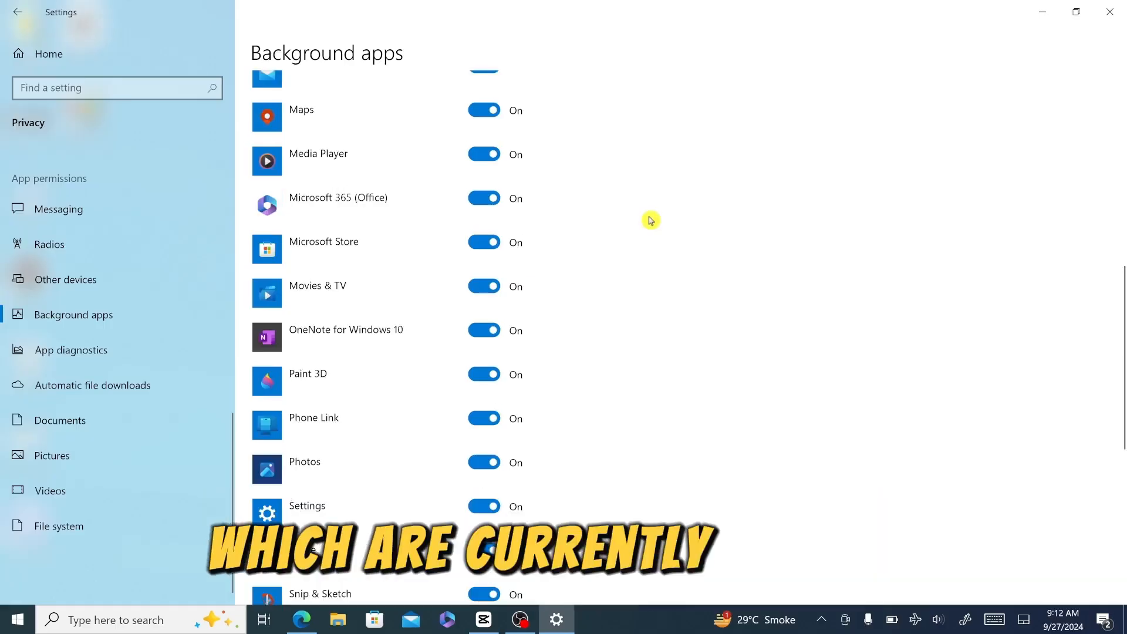
{"action": "scroll", "coordinate": [650, 221], "scroll_direction": "down", "scroll_amount": 8}
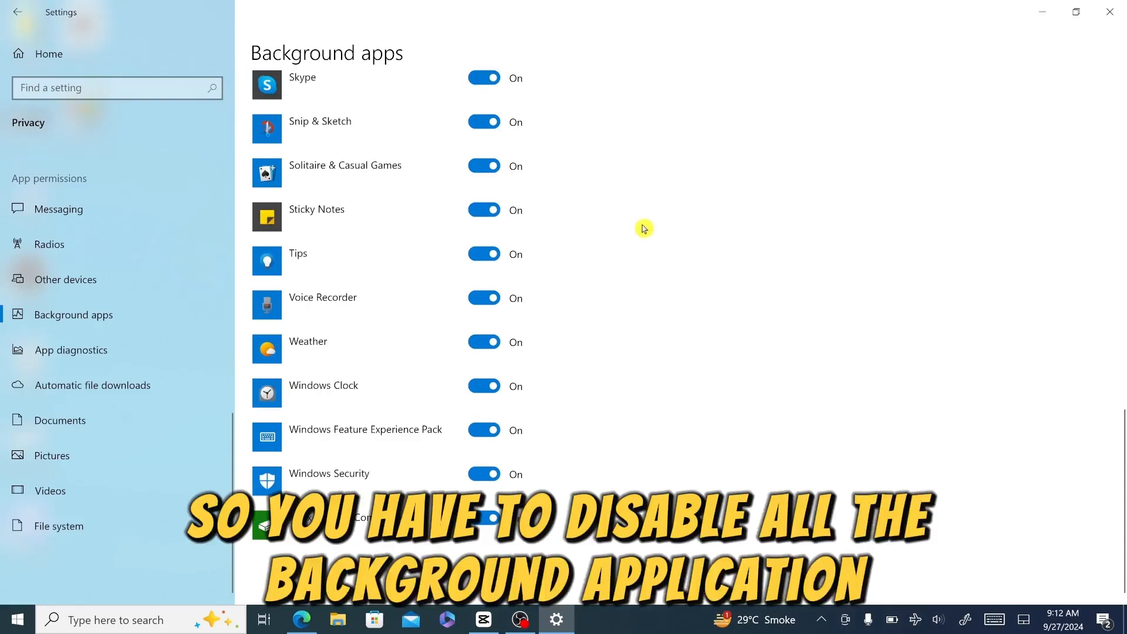
{"action": "scroll", "coordinate": [642, 228], "scroll_direction": "up", "scroll_amount": 8}
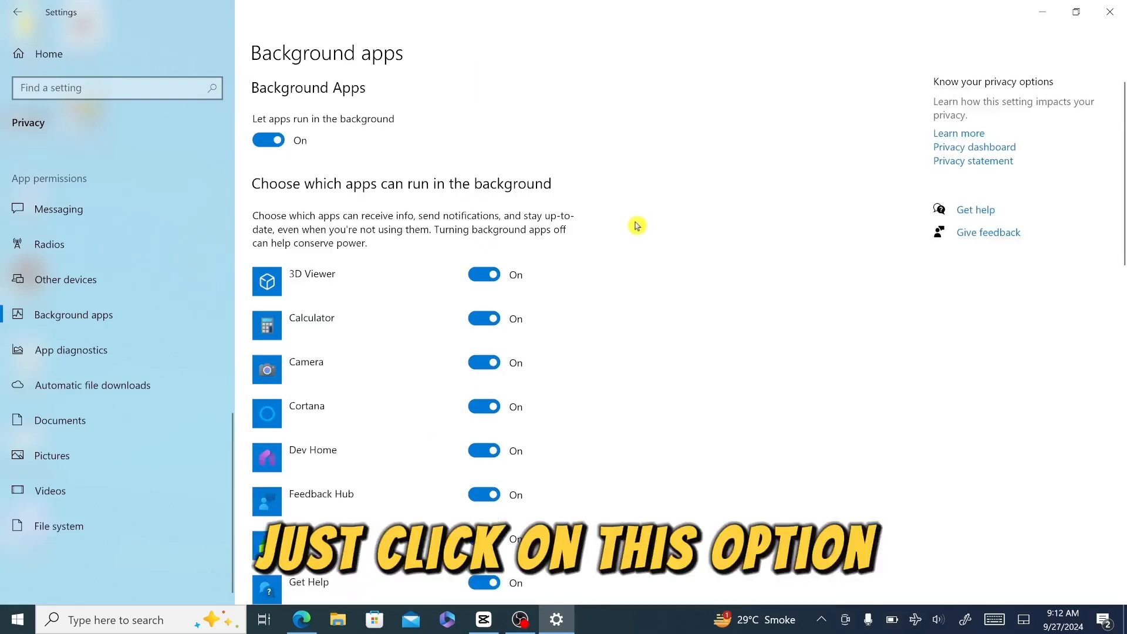
{"action": "left_click", "coordinate": [267, 140]}
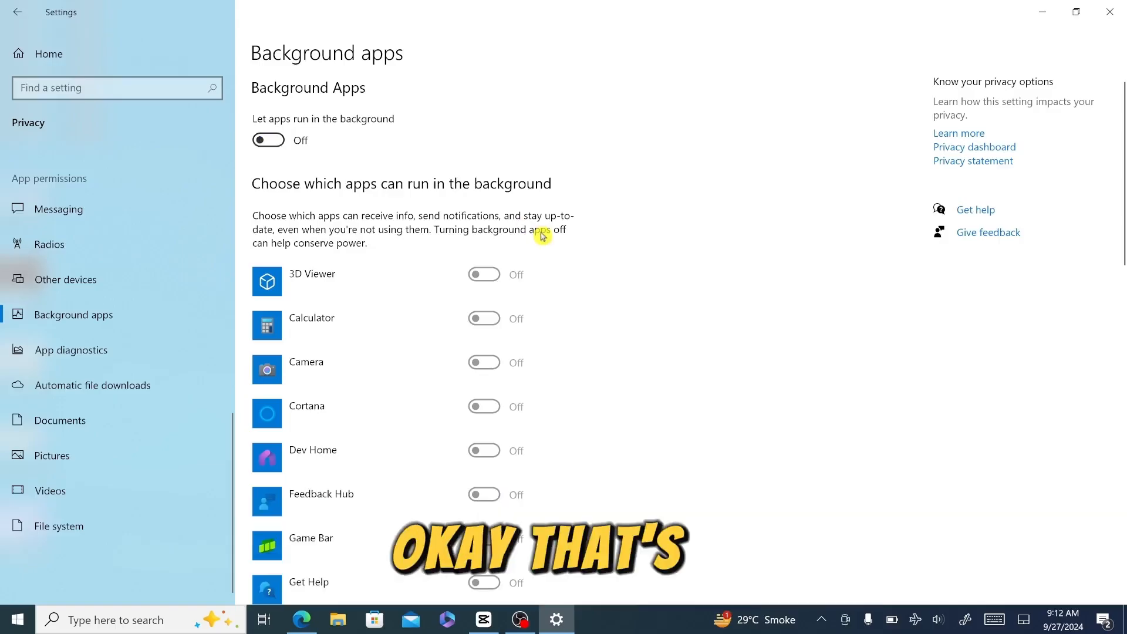
{"action": "scroll", "coordinate": [541, 238], "scroll_direction": "down", "scroll_amount": 8}
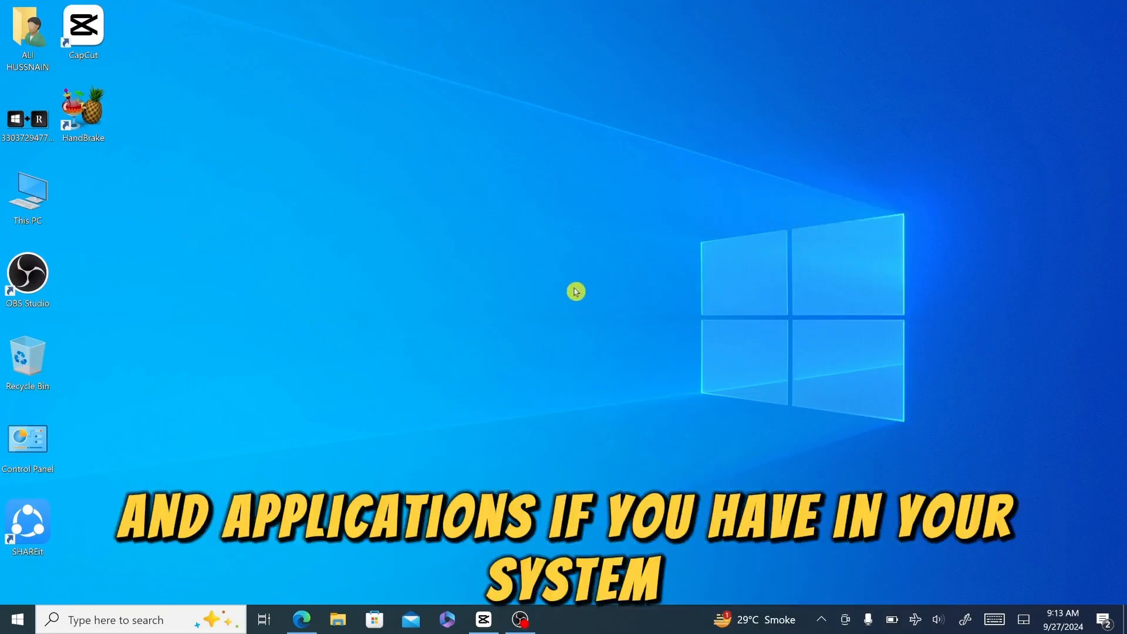
- Search Windows for Control Panel, open it, view its items as small icons, and open Programs and Features
{"action": "left_click", "coordinate": [149, 628]}
{"action": "type", "text": "control"}
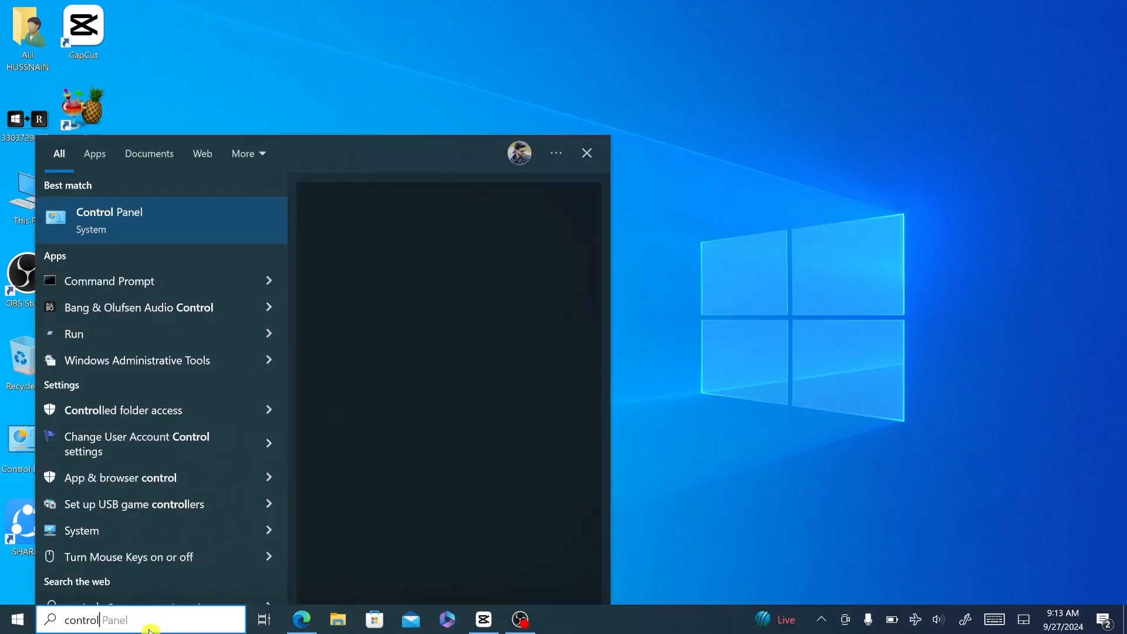
{"action": "key", "text": "Return"}
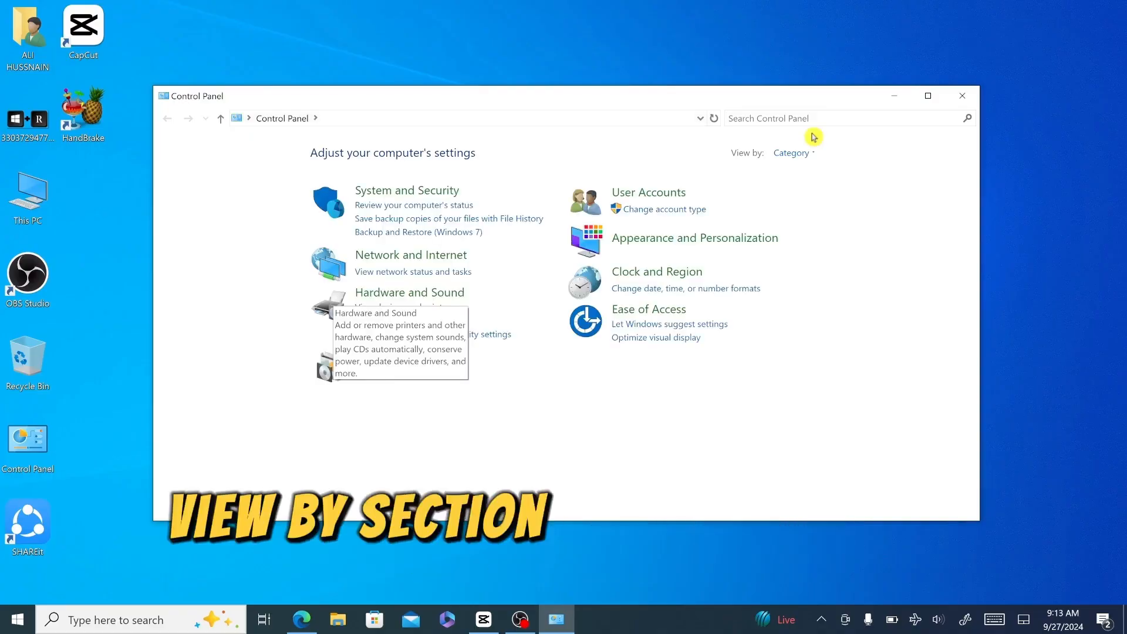
{"action": "left_click", "coordinate": [812, 152]}
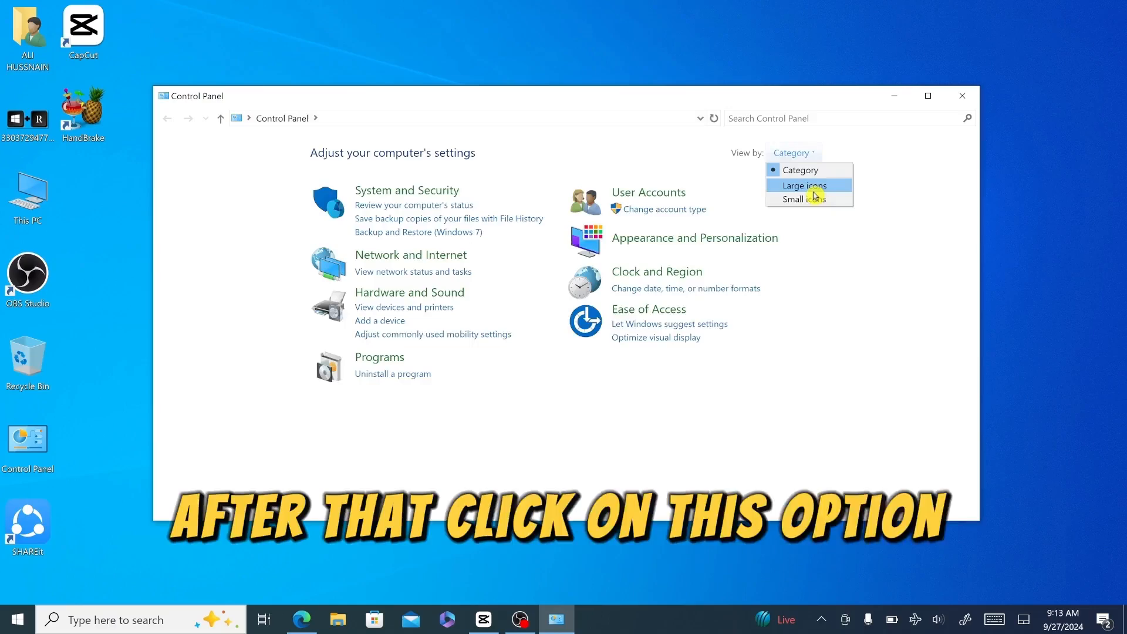
{"action": "left_click", "coordinate": [815, 199]}
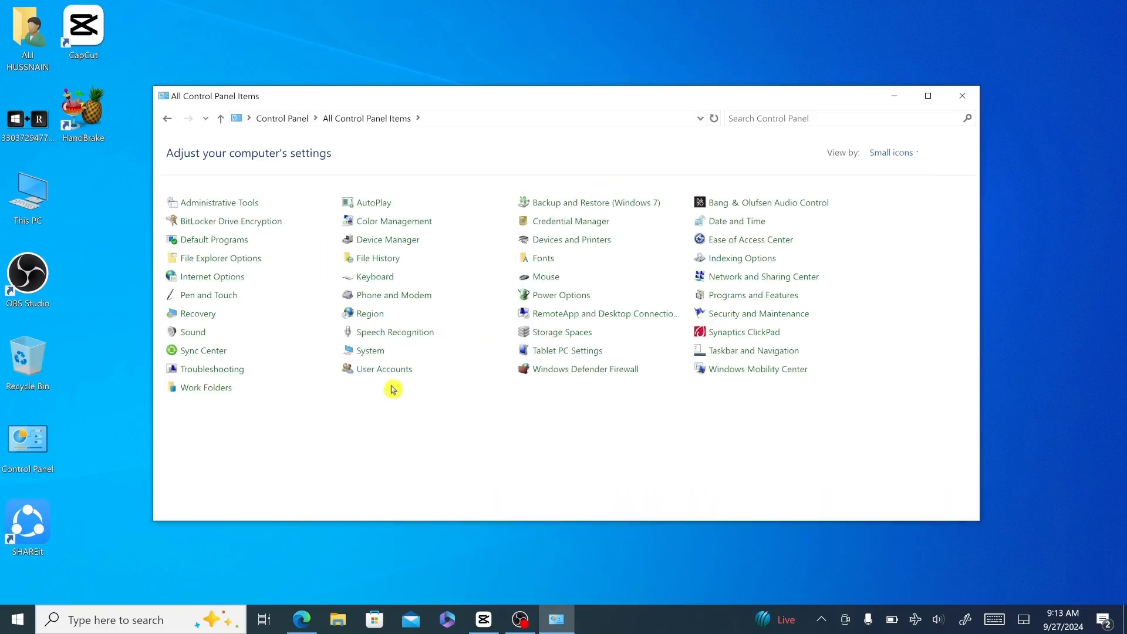
{"action": "left_click", "coordinate": [751, 300]}
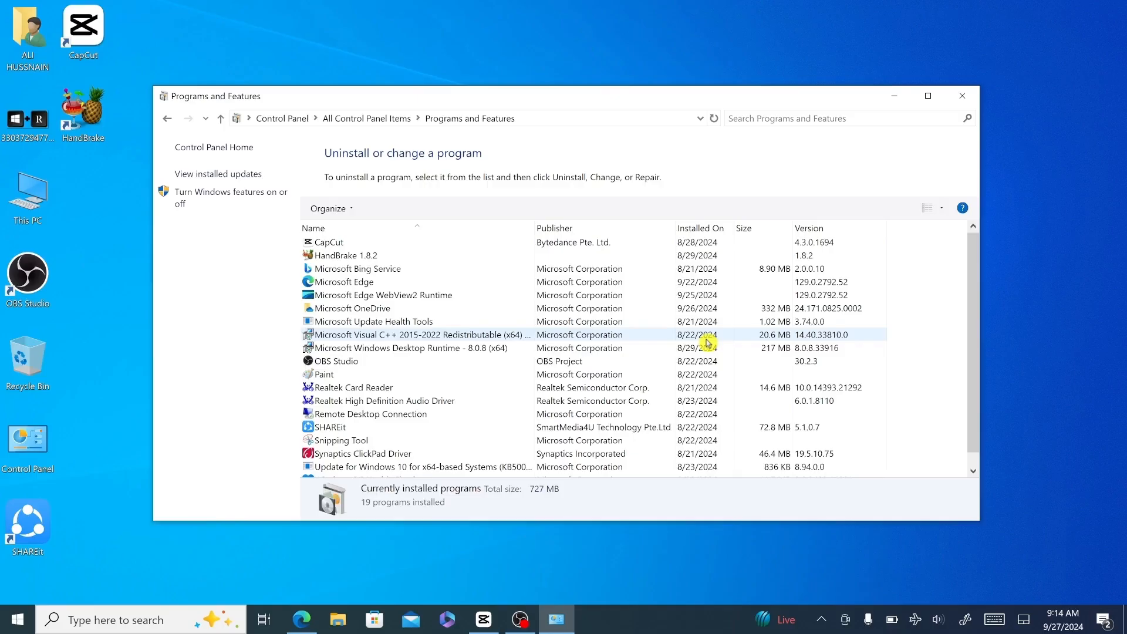
- Start uninstalling Windows PC Health Check from the list of installed programs
{"action": "scroll", "coordinate": [708, 342], "scroll_direction": "down", "scroll_amount": 1}
{"action": "right_click", "coordinate": [386, 469]}
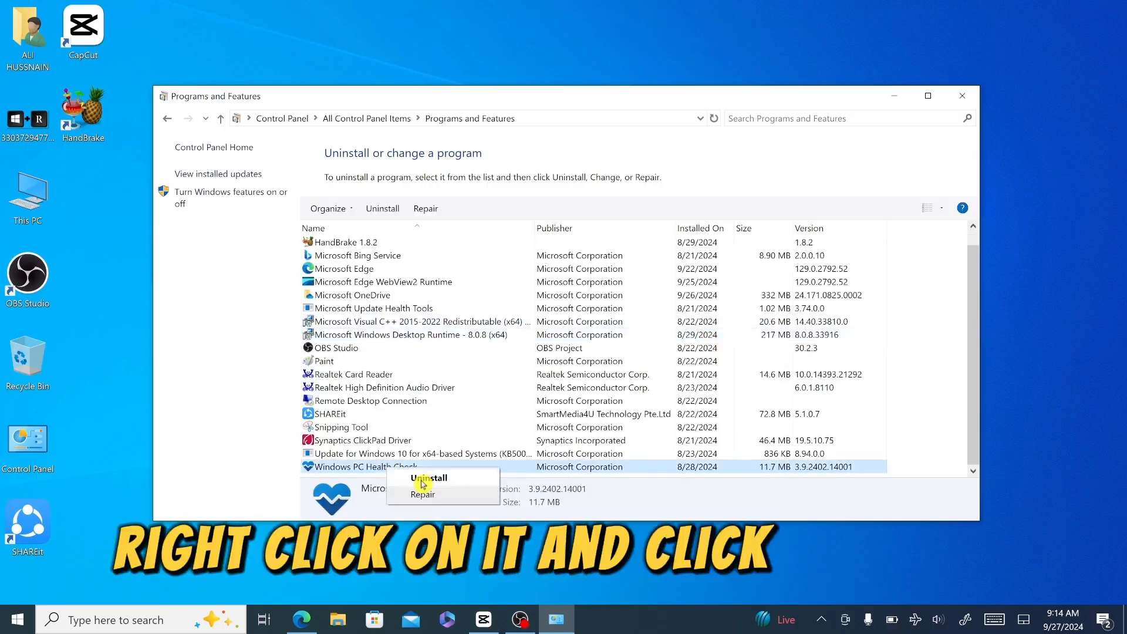
{"action": "left_click", "coordinate": [424, 475]}
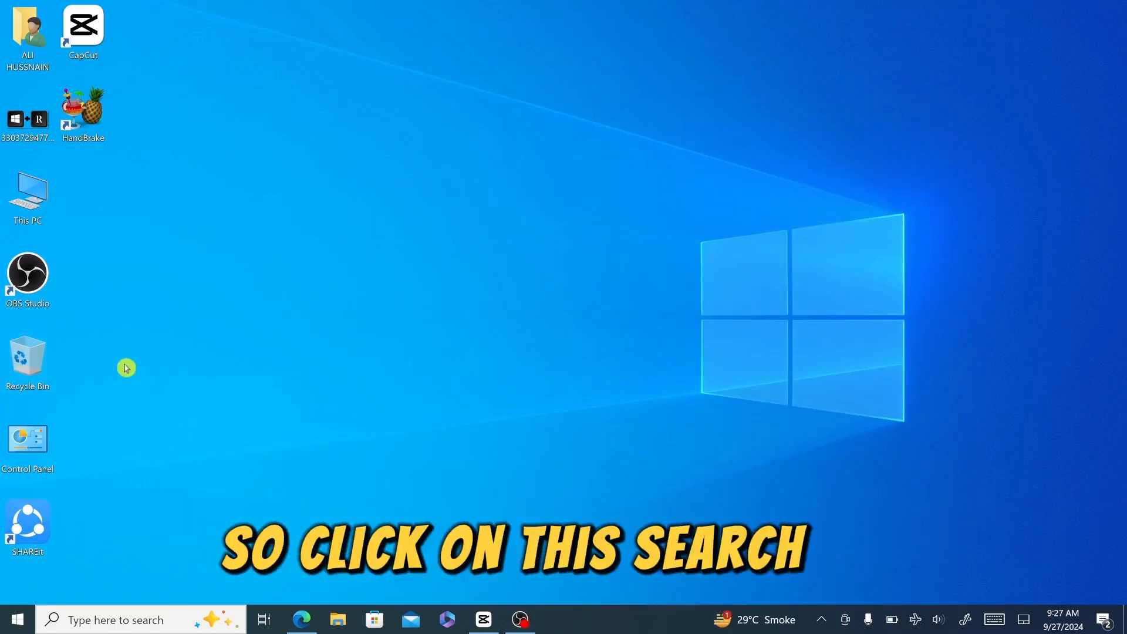
- Search Windows for the Notifications & actions settings, open them, and turn off notifications from apps and other senders
{"action": "left_click", "coordinate": [144, 628]}
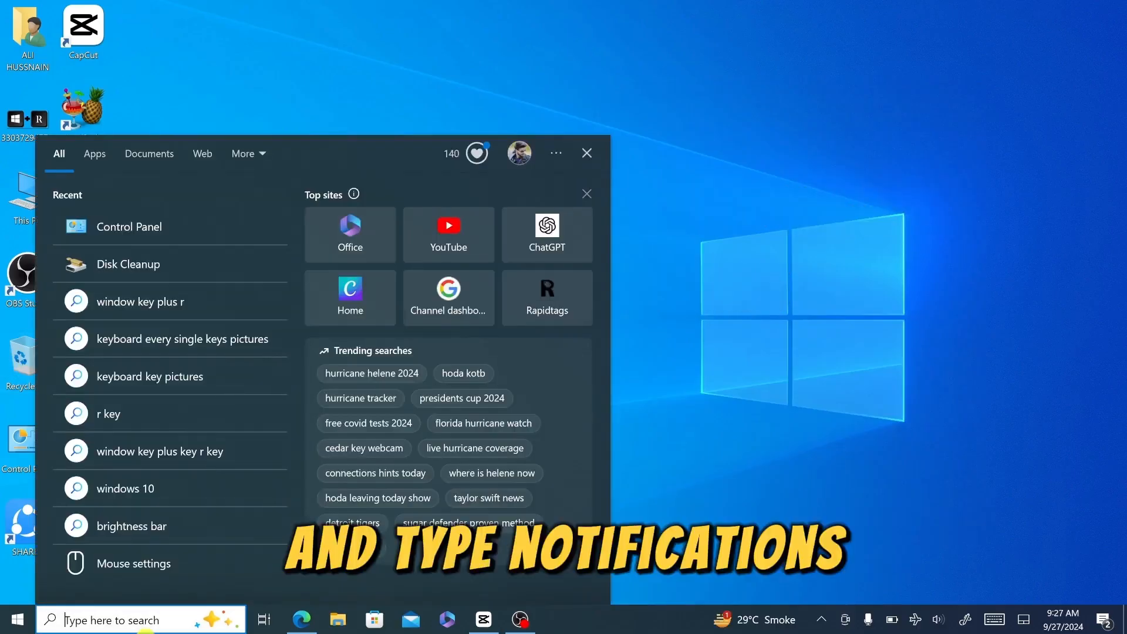
{"action": "type", "text": "notific"}
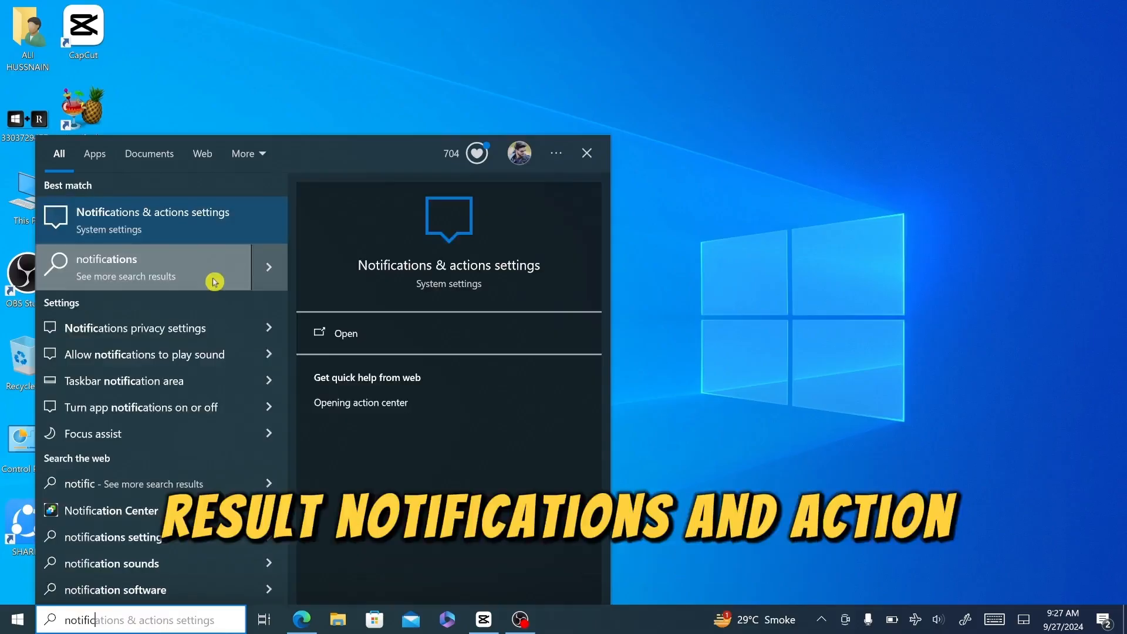
{"action": "left_click", "coordinate": [202, 229]}
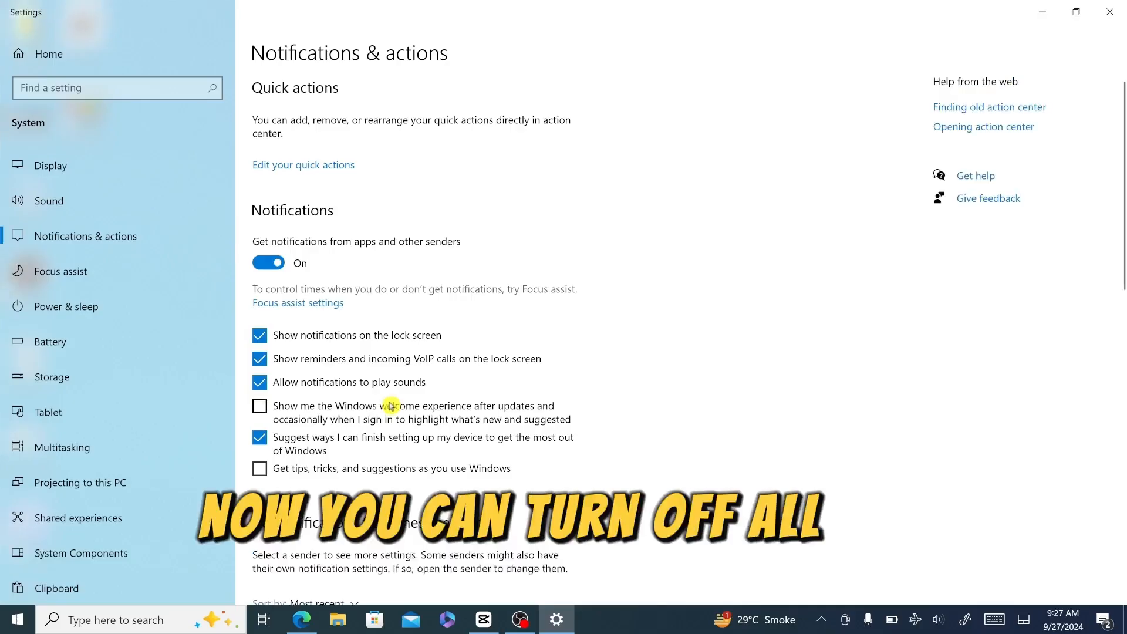
{"action": "left_click", "coordinate": [268, 268]}
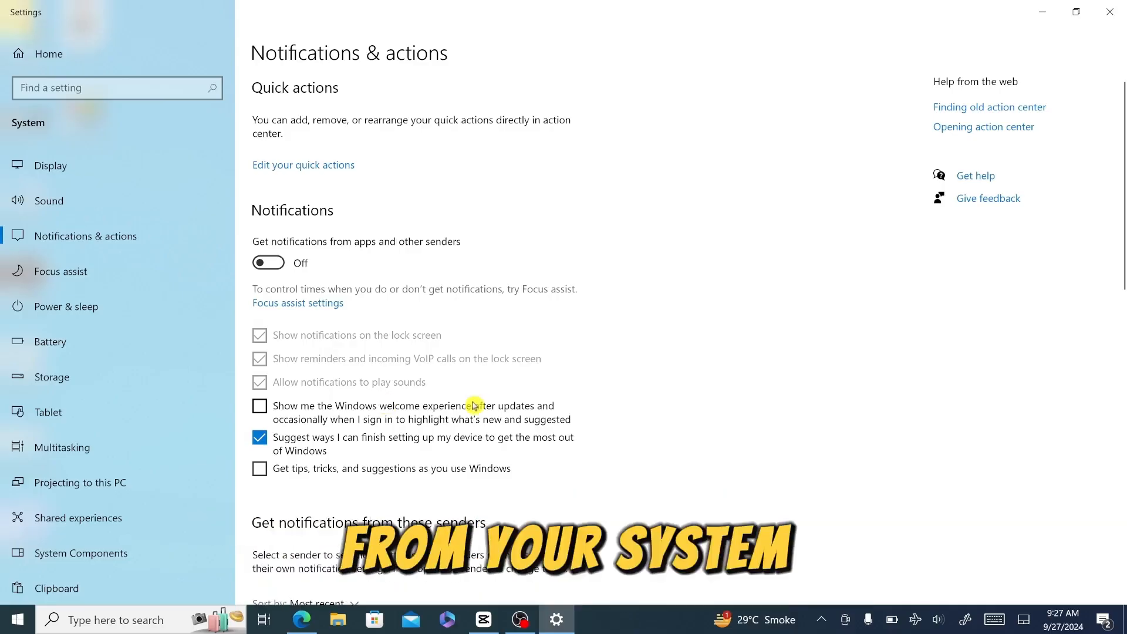
- Review the notification options and senders, turn the general app notifications back on, and switch off notifications from Microsoft Store
{"action": "scroll", "coordinate": [559, 383], "scroll_direction": "down", "scroll_amount": 5}
{"action": "scroll", "coordinate": [532, 380], "scroll_direction": "up", "scroll_amount": 1}
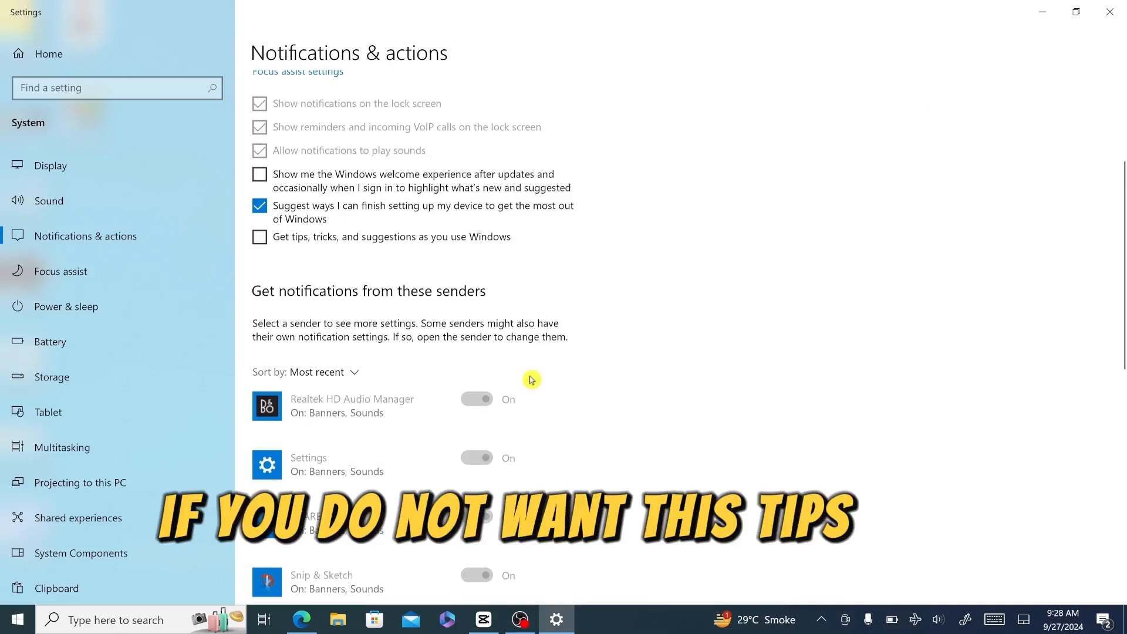
{"action": "scroll", "coordinate": [531, 381], "scroll_direction": "up", "scroll_amount": 3}
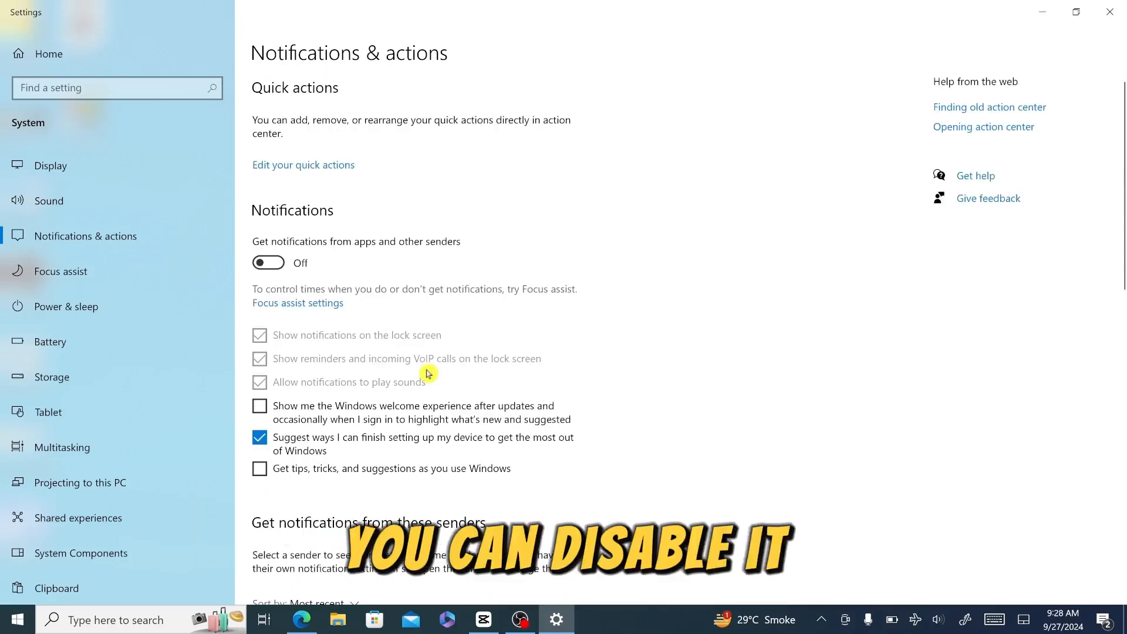
{"action": "scroll", "coordinate": [261, 468], "scroll_direction": "down", "scroll_amount": 4}
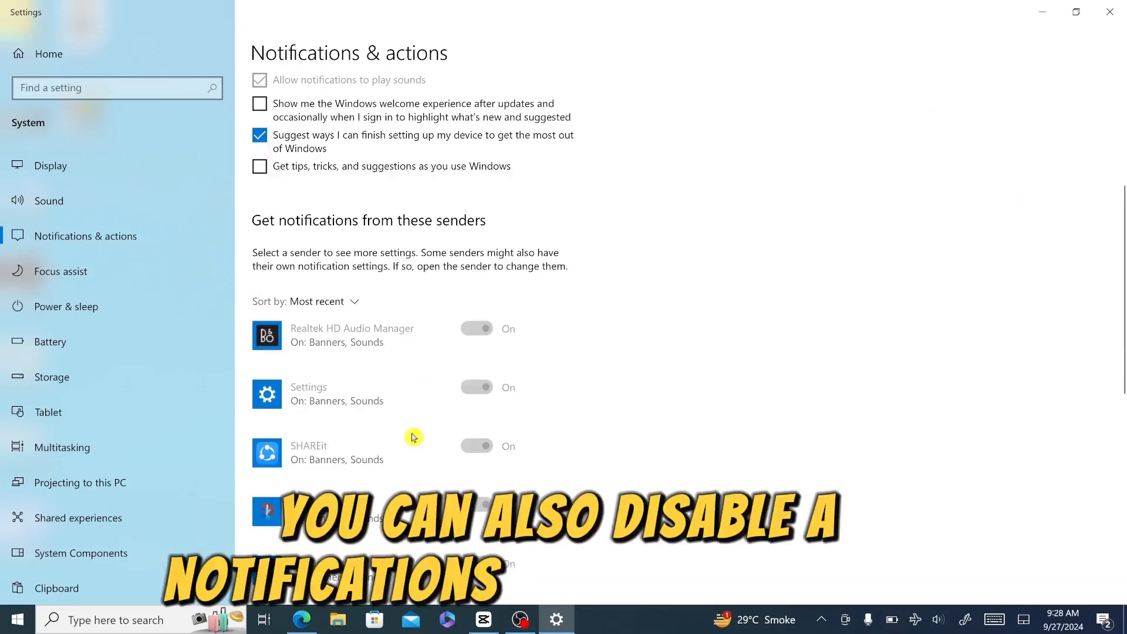
{"action": "scroll", "coordinate": [410, 440], "scroll_direction": "up", "scroll_amount": 4}
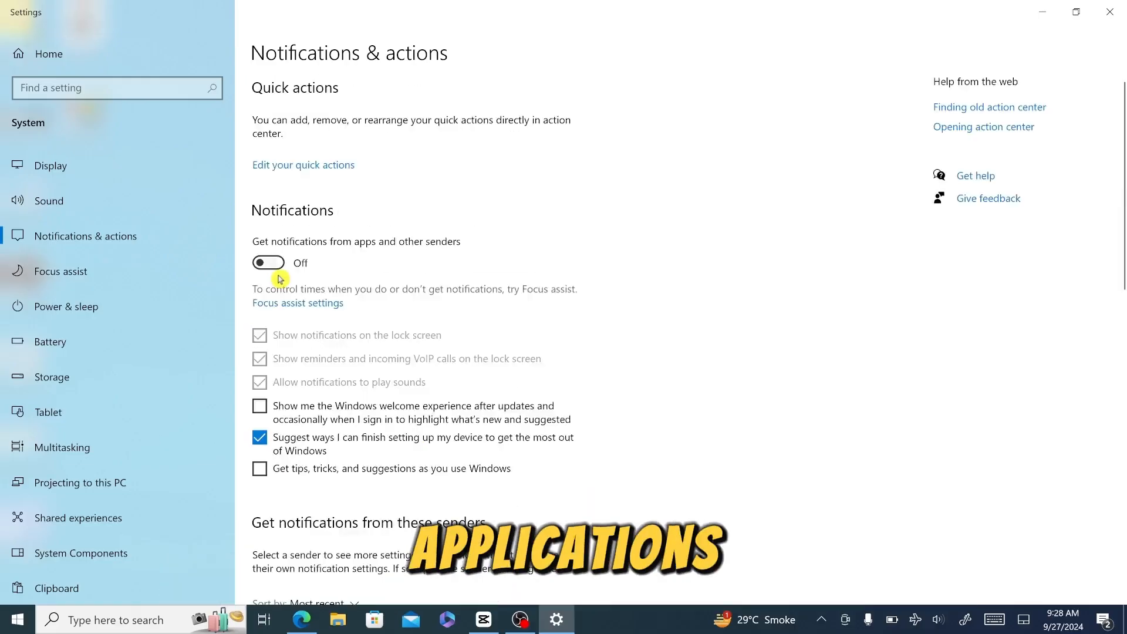
{"action": "scroll", "coordinate": [428, 389], "scroll_direction": "down", "scroll_amount": 7}
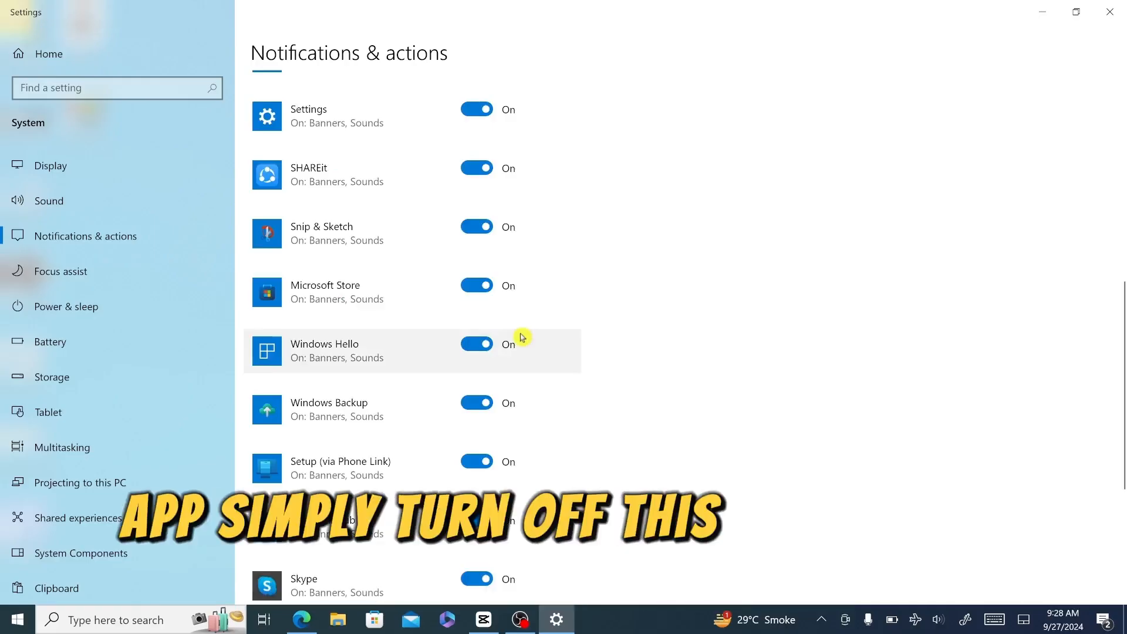
{"action": "left_click", "coordinate": [476, 286]}
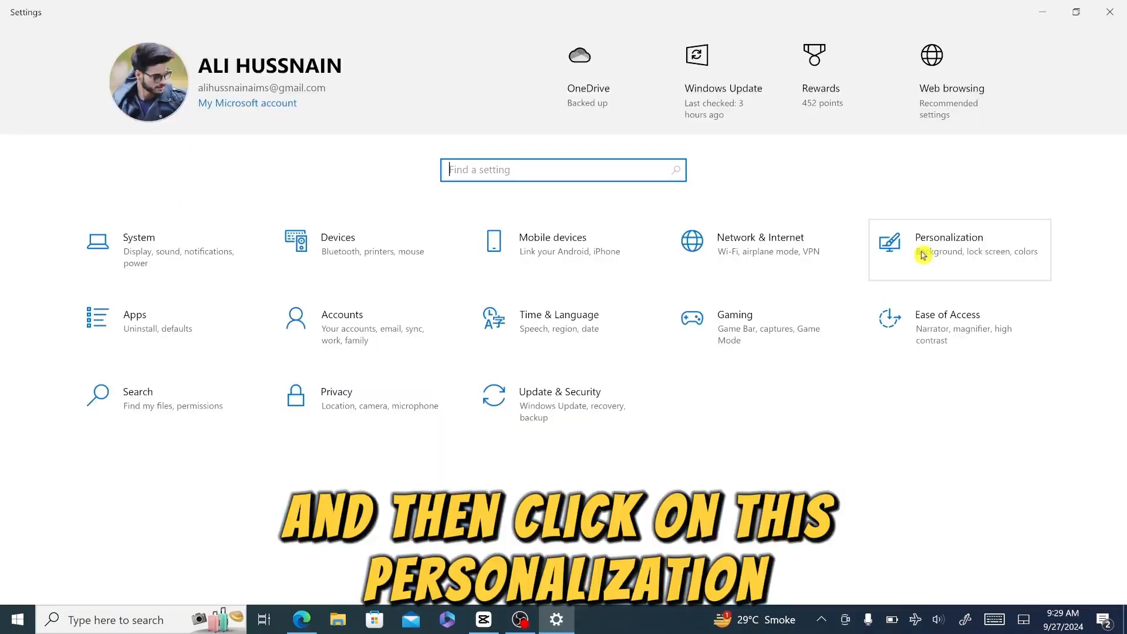
- Open the Colors page of the Personalization settings and turn off transparency effects
{"action": "left_click", "coordinate": [923, 255]}
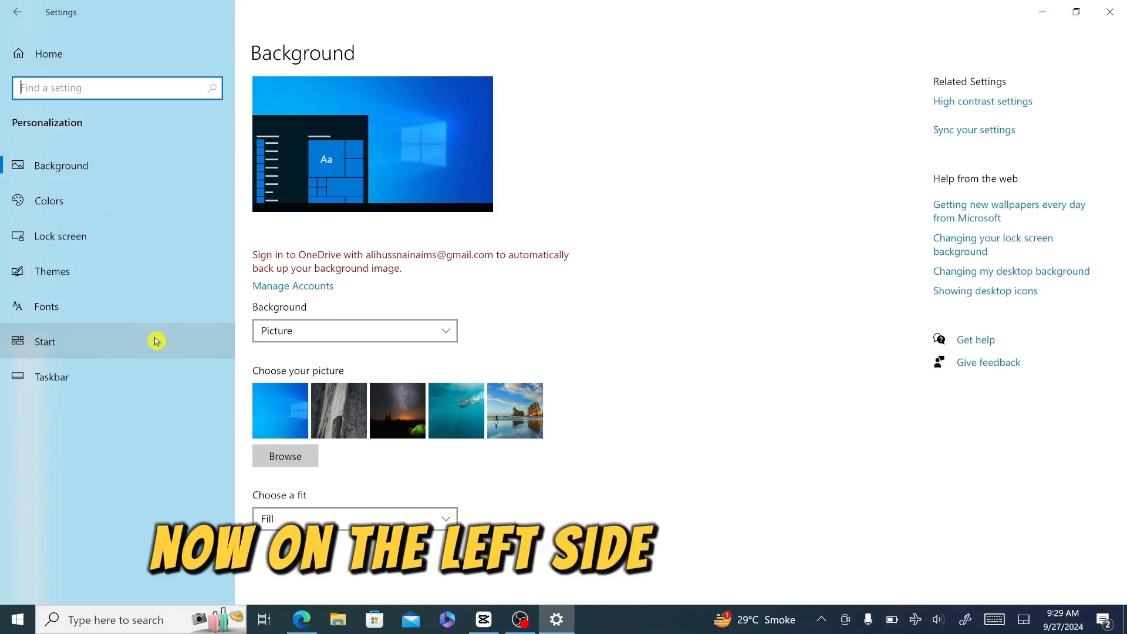
{"action": "left_click", "coordinate": [192, 206]}
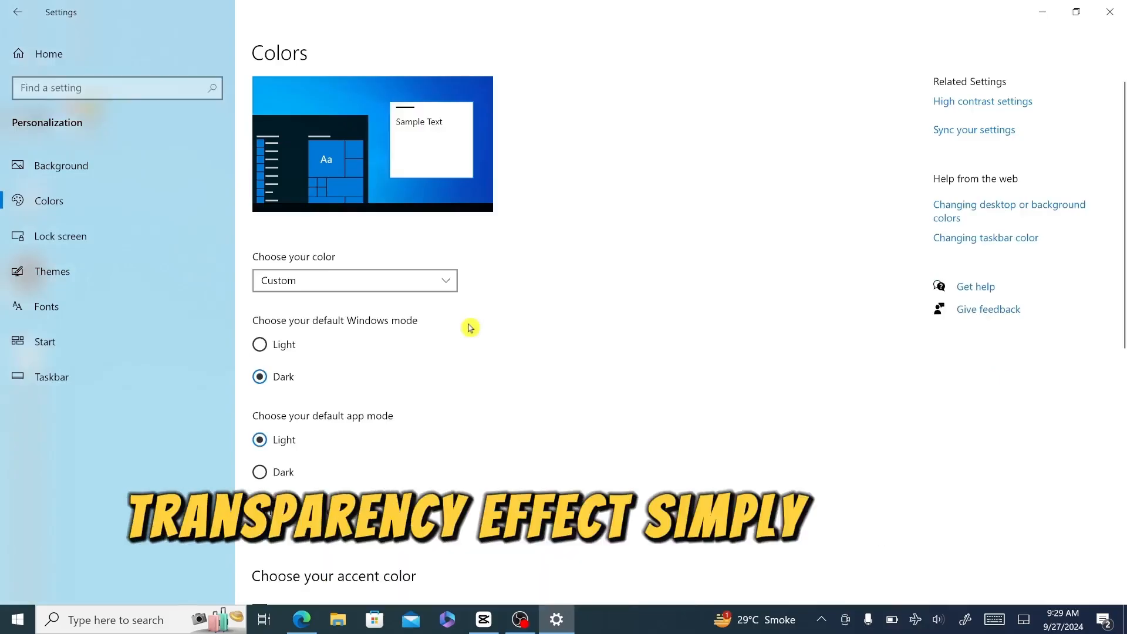
{"action": "scroll", "coordinate": [471, 328], "scroll_direction": "down", "scroll_amount": 4}
{"action": "left_click", "coordinate": [270, 287]}
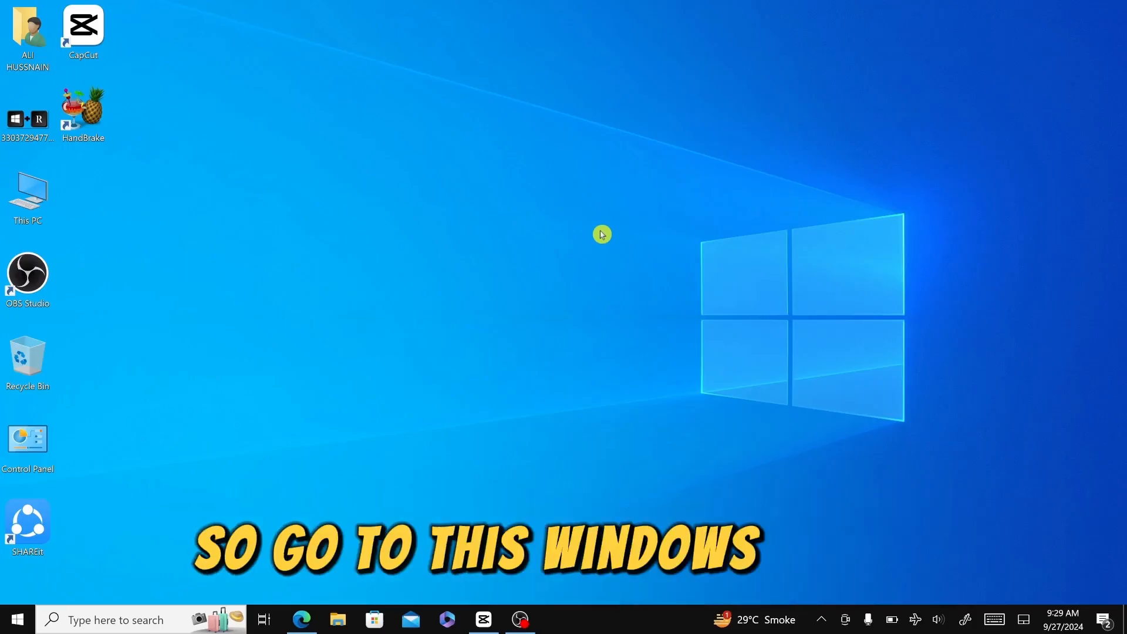
- Open the Gaming section of Windows Settings and turn off Game Bar and Game Mode
{"action": "left_click", "coordinate": [6, 625]}
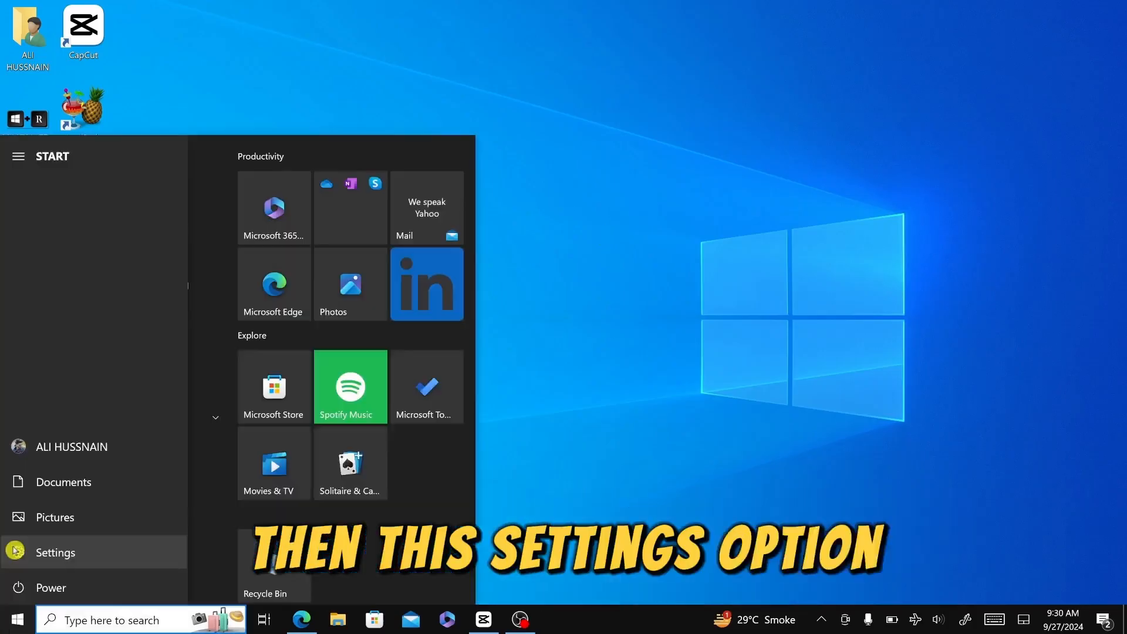
{"action": "left_click", "coordinate": [18, 550]}
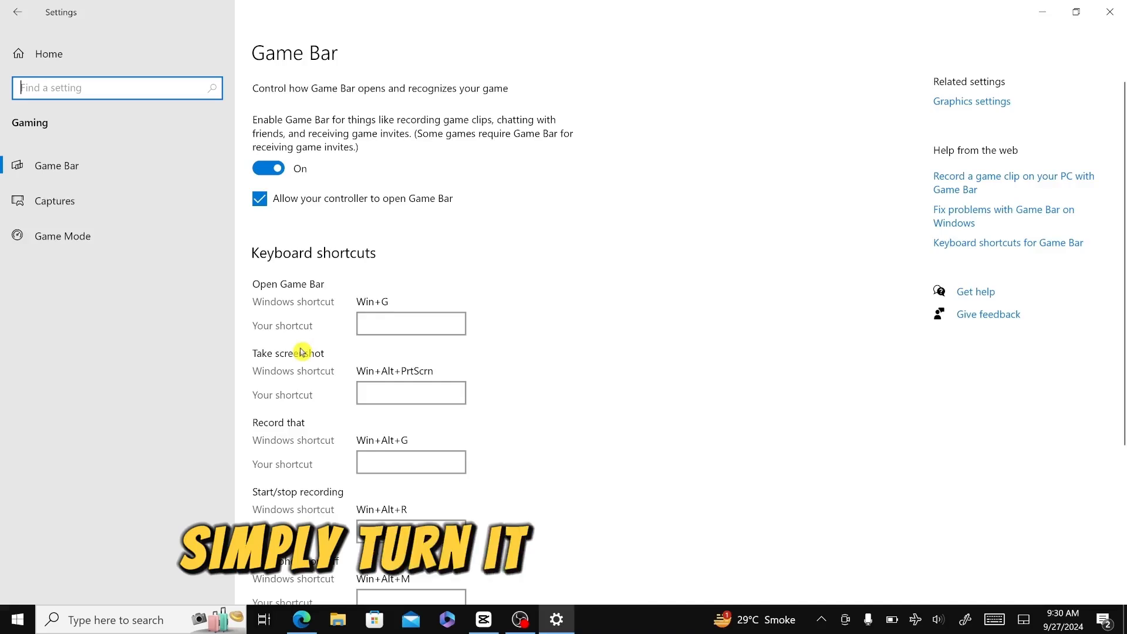
{"action": "left_click", "coordinate": [270, 172]}
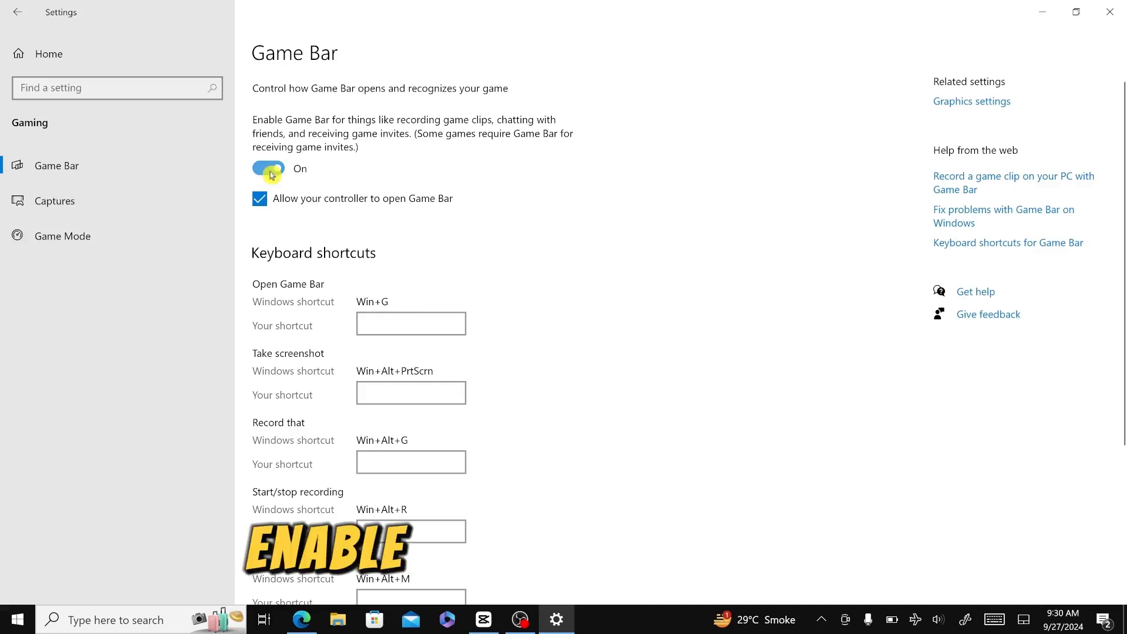
{"action": "left_click", "coordinate": [136, 248]}
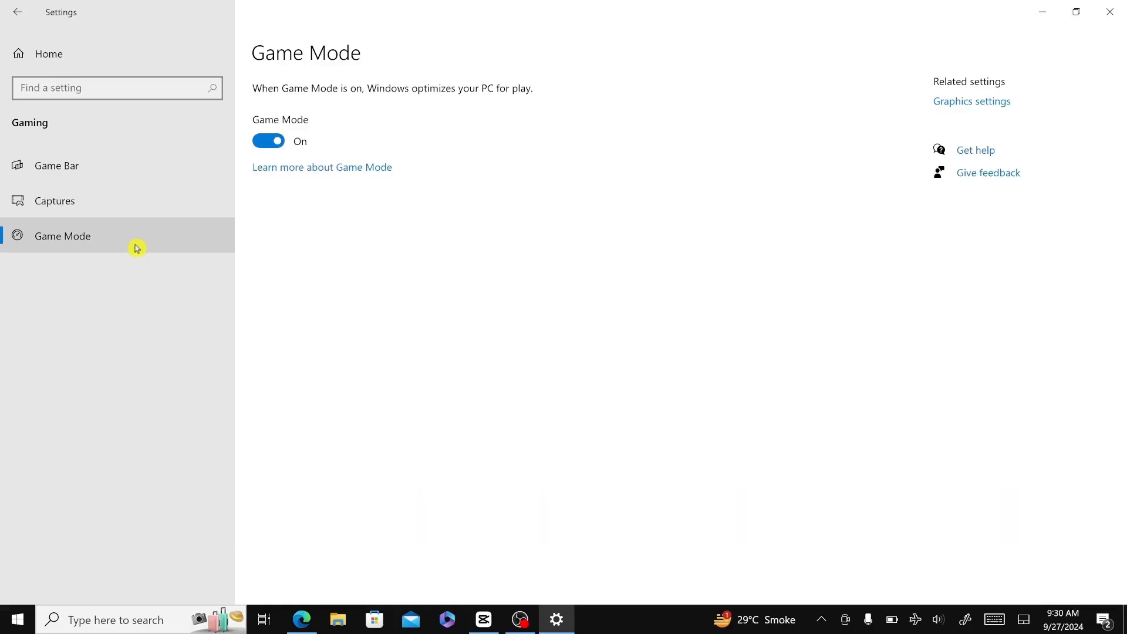
{"action": "left_click", "coordinate": [268, 141]}
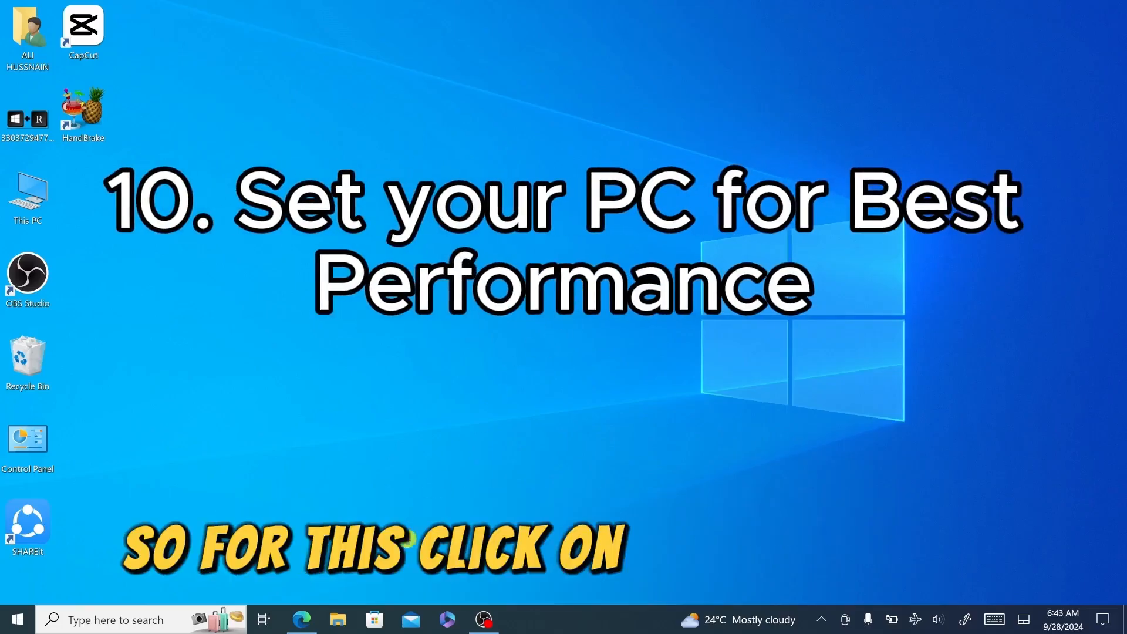
- Search Windows for View advanced system settings, open its Performance Options, and move that dialog clear of System Properties
{"action": "left_click", "coordinate": [109, 622]}
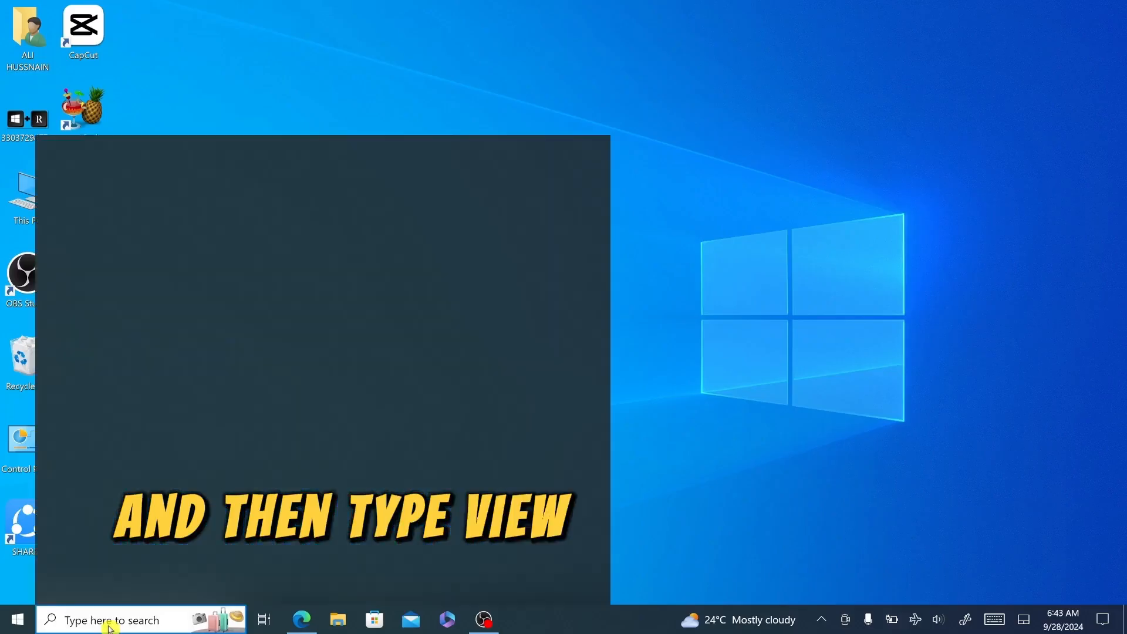
{"action": "type", "text": "view adva"}
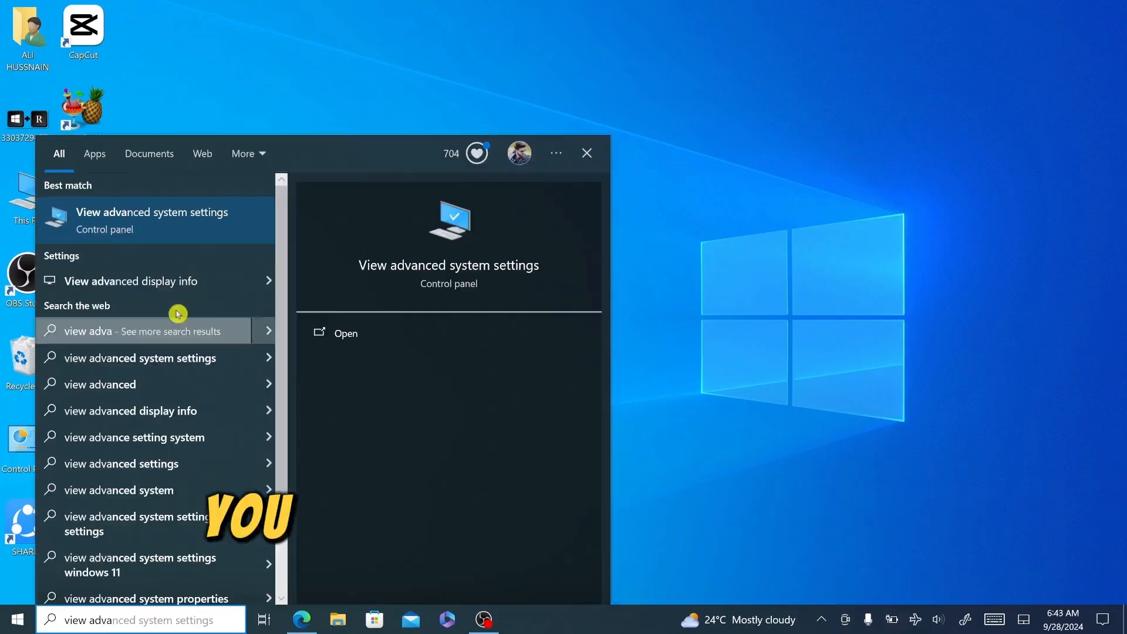
{"action": "left_click", "coordinate": [189, 228]}
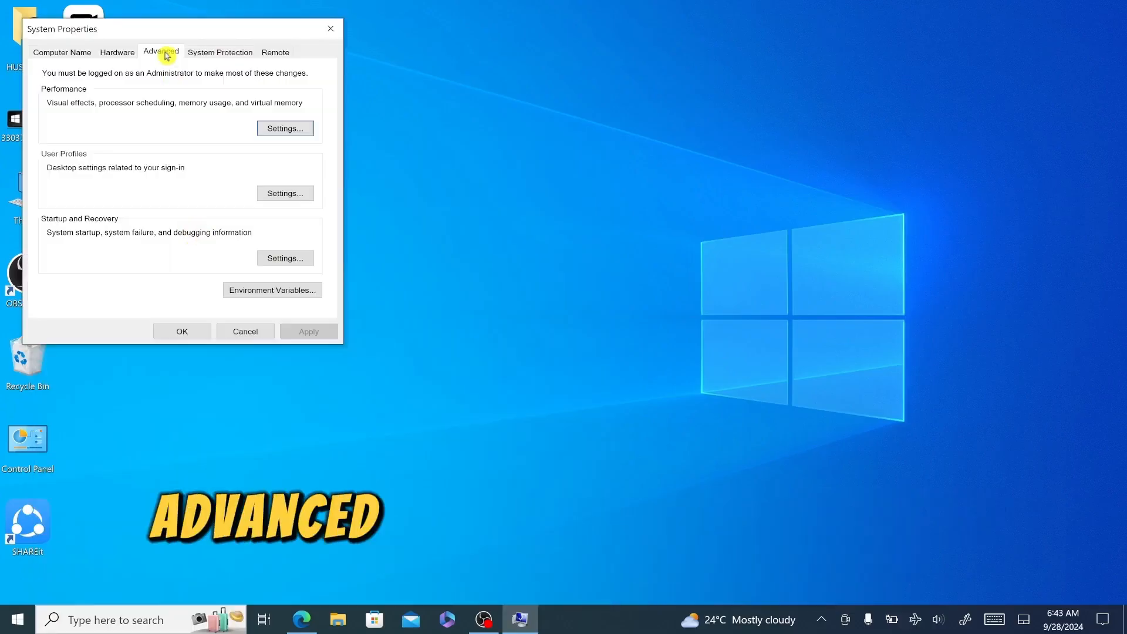
{"action": "left_click", "coordinate": [282, 130]}
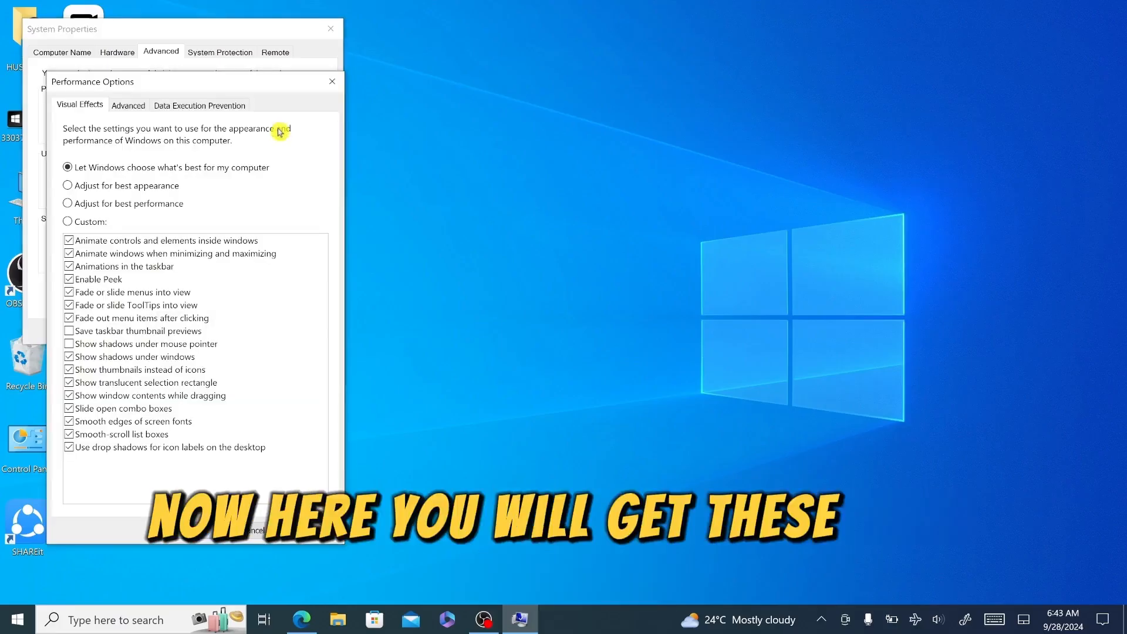
{"action": "left_click_drag", "start_coordinate": [212, 82], "coordinate": [495, 138]}
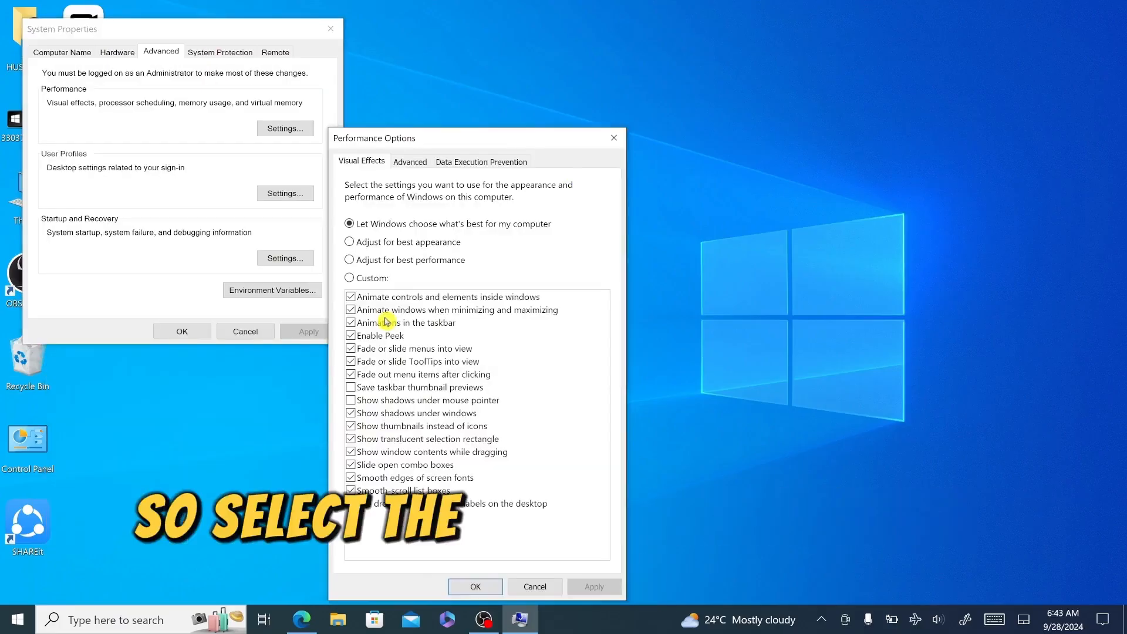
- Adjust visual effects for best performance, re-enable taskbar animations, taskbar thumbnail previews, window shadows, thumbnails instead of icons and smooth font edges, and apply
{"action": "left_click", "coordinate": [351, 264]}
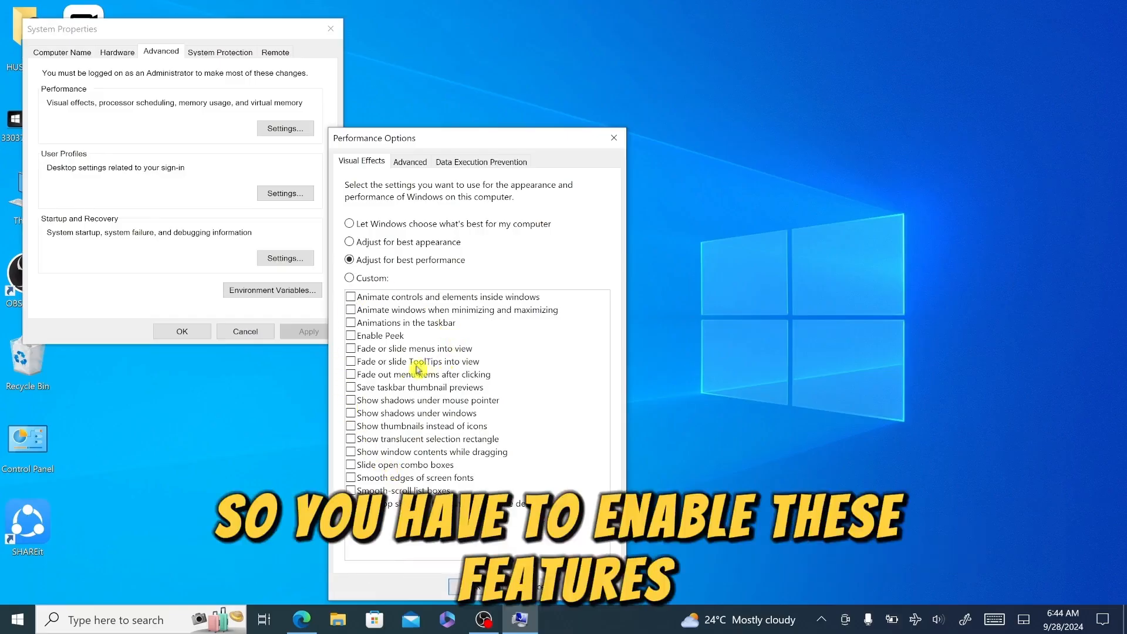
{"action": "left_click", "coordinate": [350, 322]}
{"action": "left_click", "coordinate": [350, 413]}
{"action": "left_click", "coordinate": [350, 425]}
{"action": "left_click", "coordinate": [350, 477]}
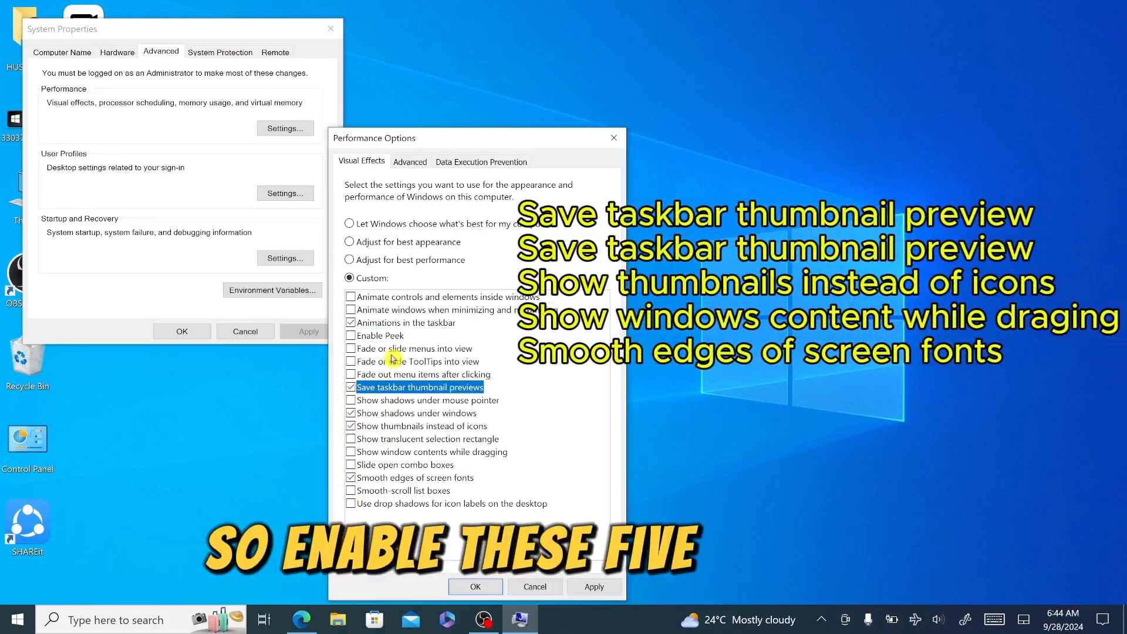
{"action": "left_click", "coordinate": [593, 587]}
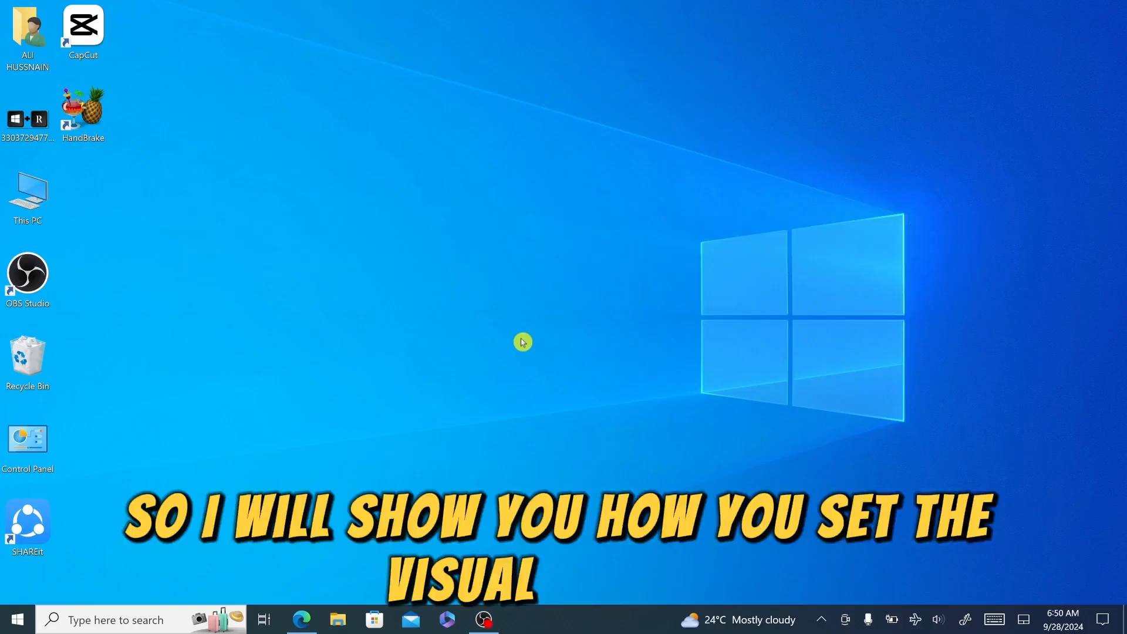
- Search Windows for View advanced system settings and open the Virtual Memory dialog from the advanced Performance Options
{"action": "left_click", "coordinate": [153, 619]}
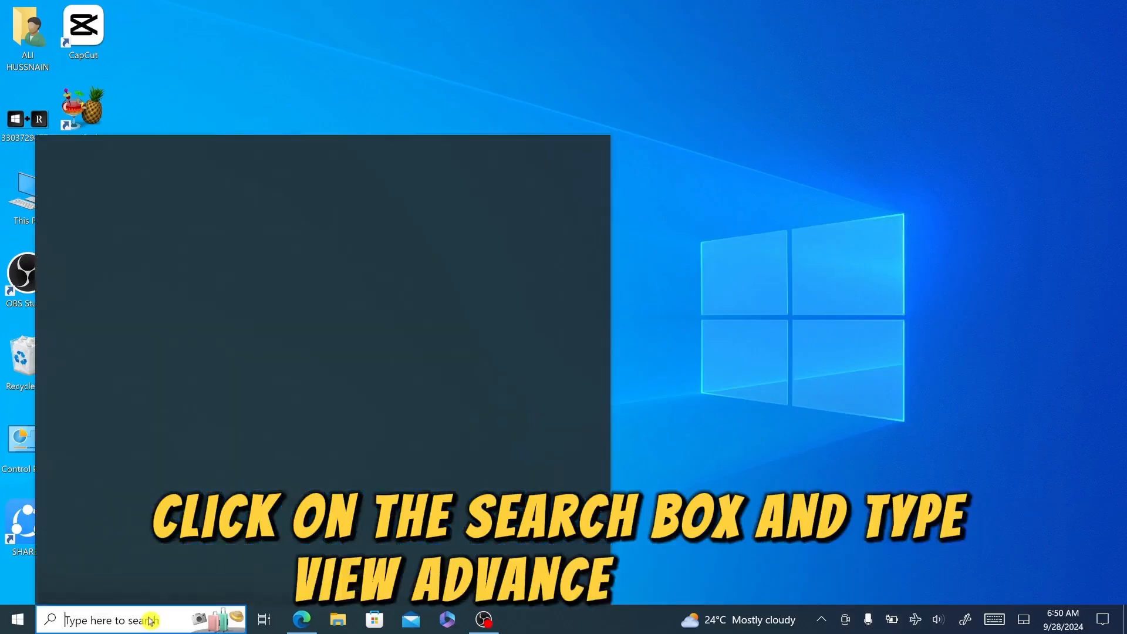
{"action": "type", "text": "view advnc"}
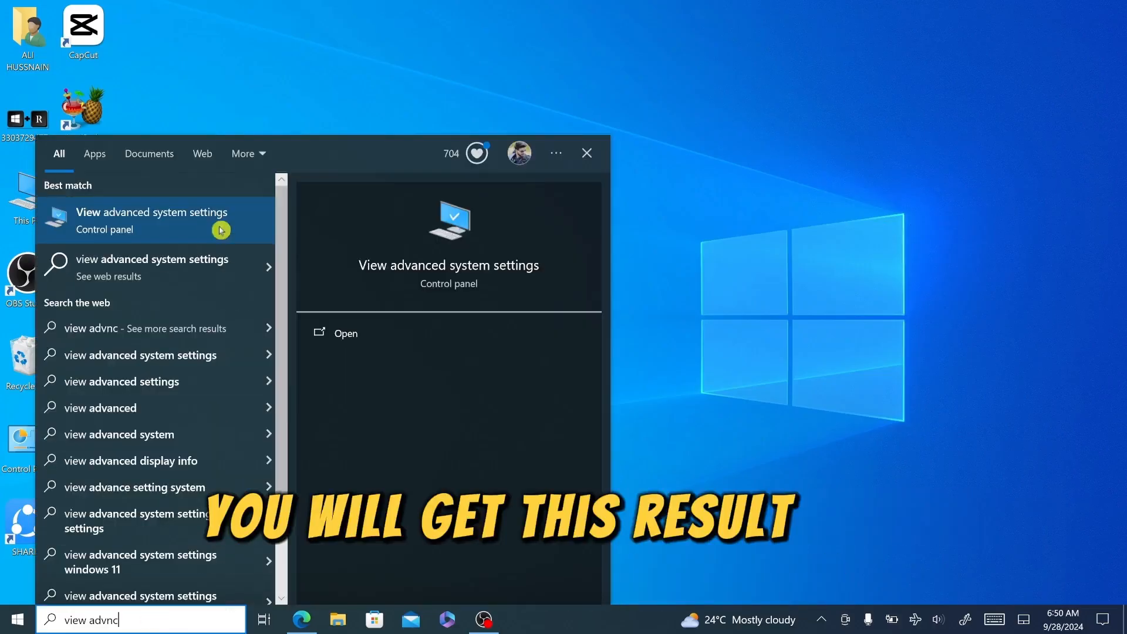
{"action": "left_click", "coordinate": [191, 237]}
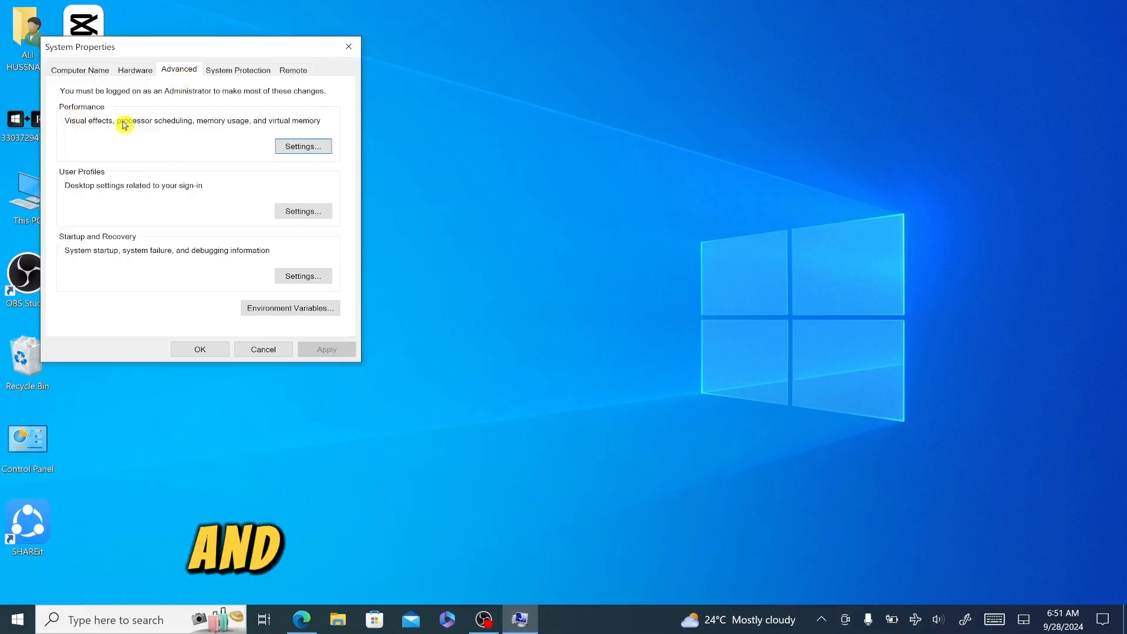
{"action": "left_click", "coordinate": [290, 154]}
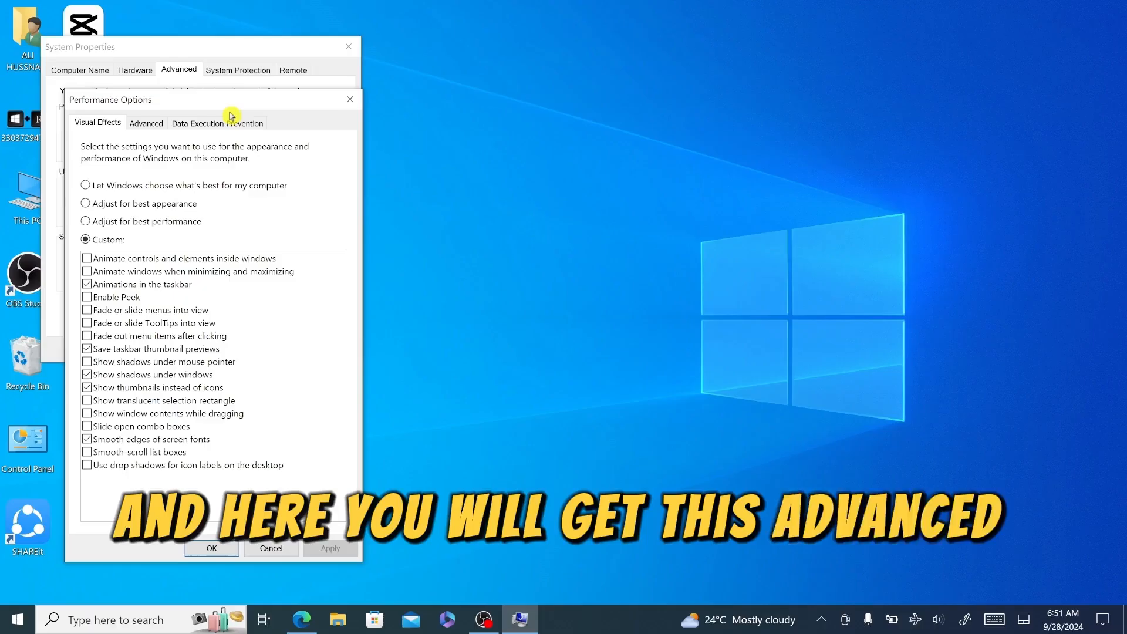
{"action": "left_click", "coordinate": [157, 122]}
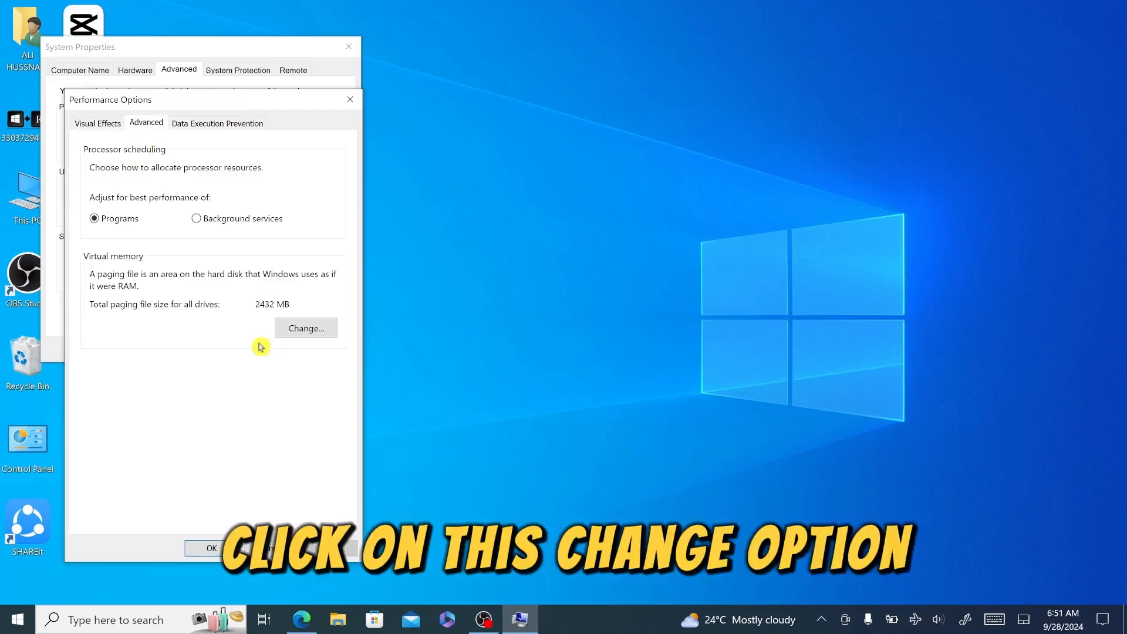
{"action": "left_click", "coordinate": [301, 334]}
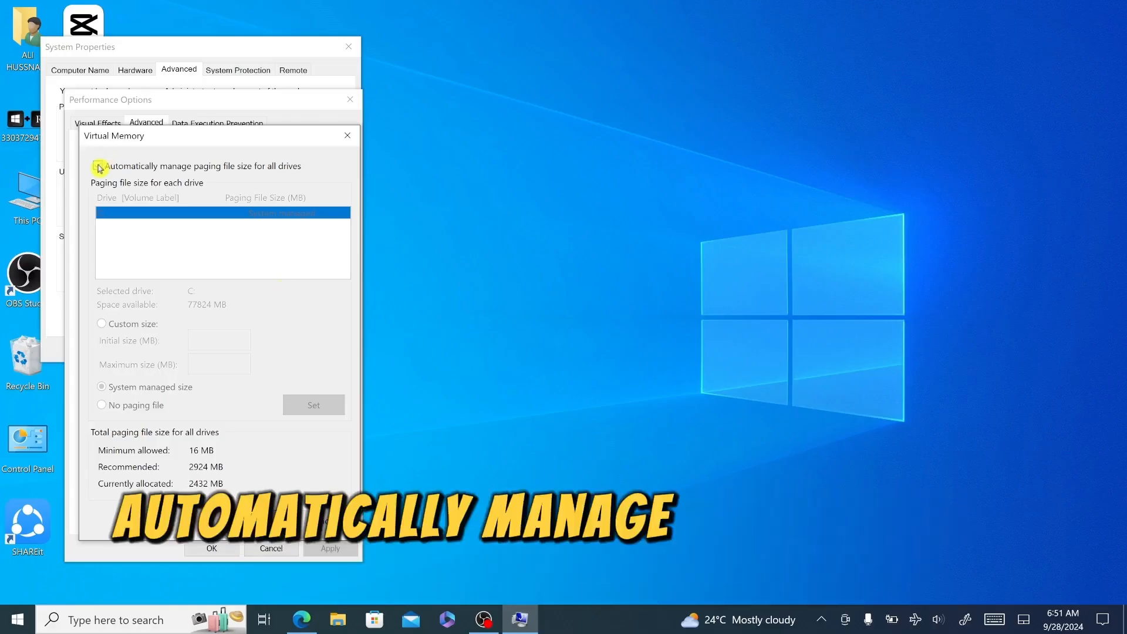
- Disable automatic paging file management for all drives and choose a custom paging file size for drive C:
{"action": "left_click", "coordinate": [99, 167]}
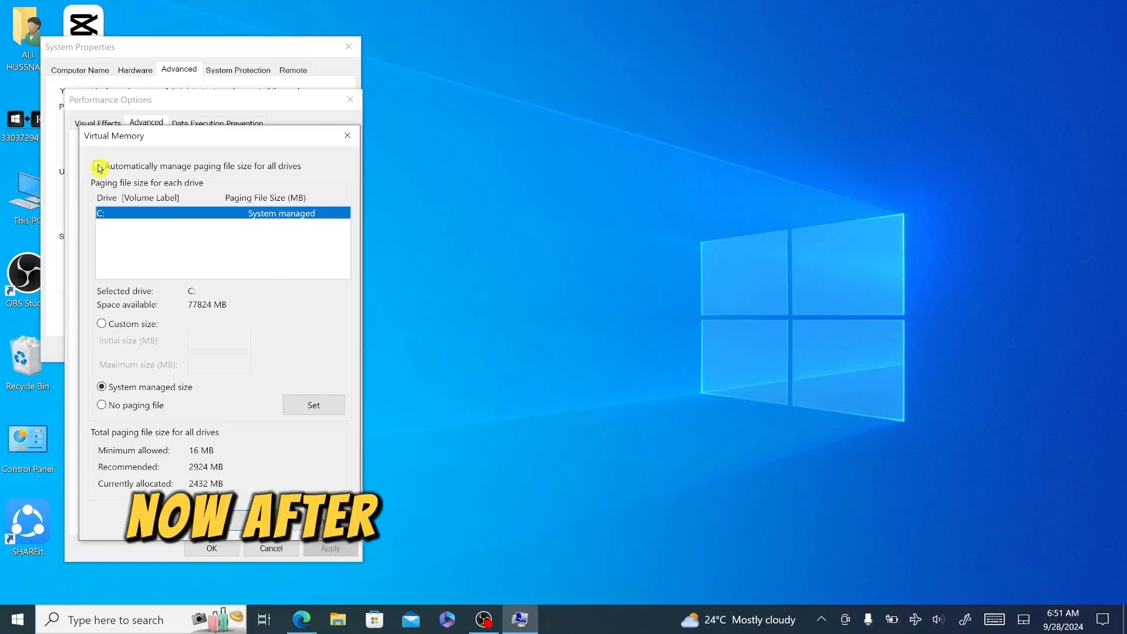
{"action": "left_click", "coordinate": [188, 215]}
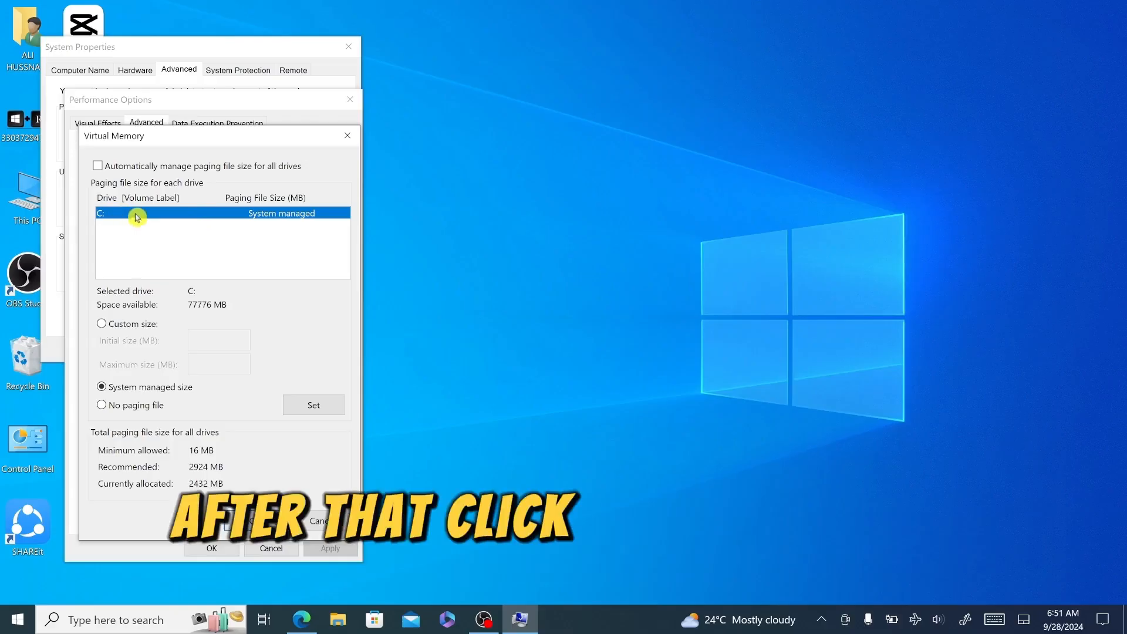
{"action": "left_click", "coordinate": [101, 324]}
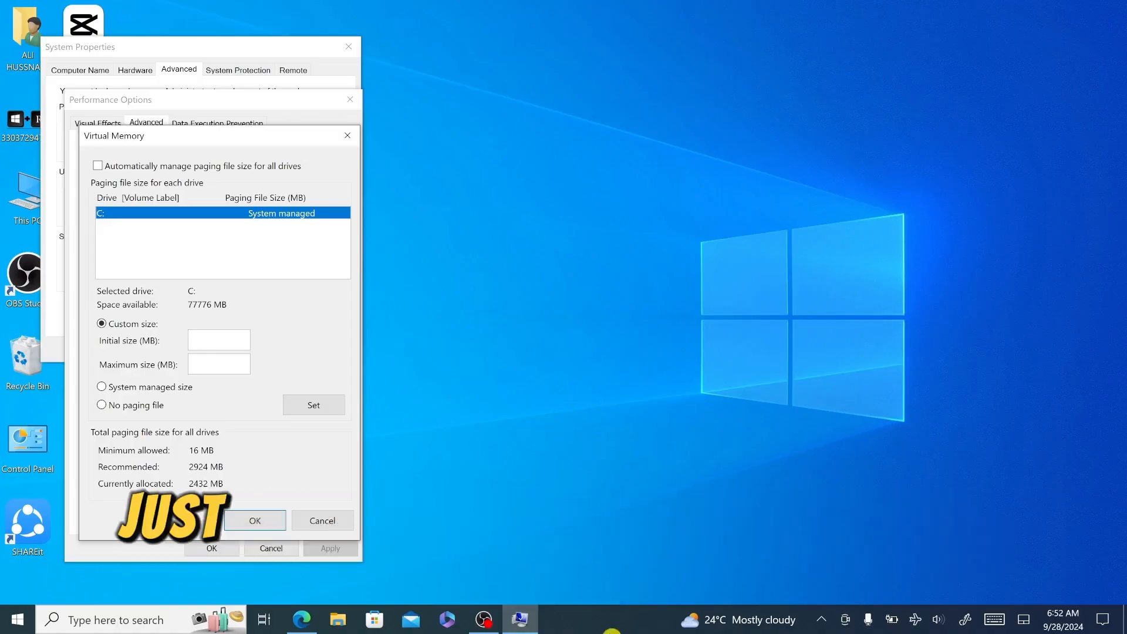
- Open Task Manager and check the installed physical memory in its Memory performance details
{"action": "right_click", "coordinate": [606, 616]}
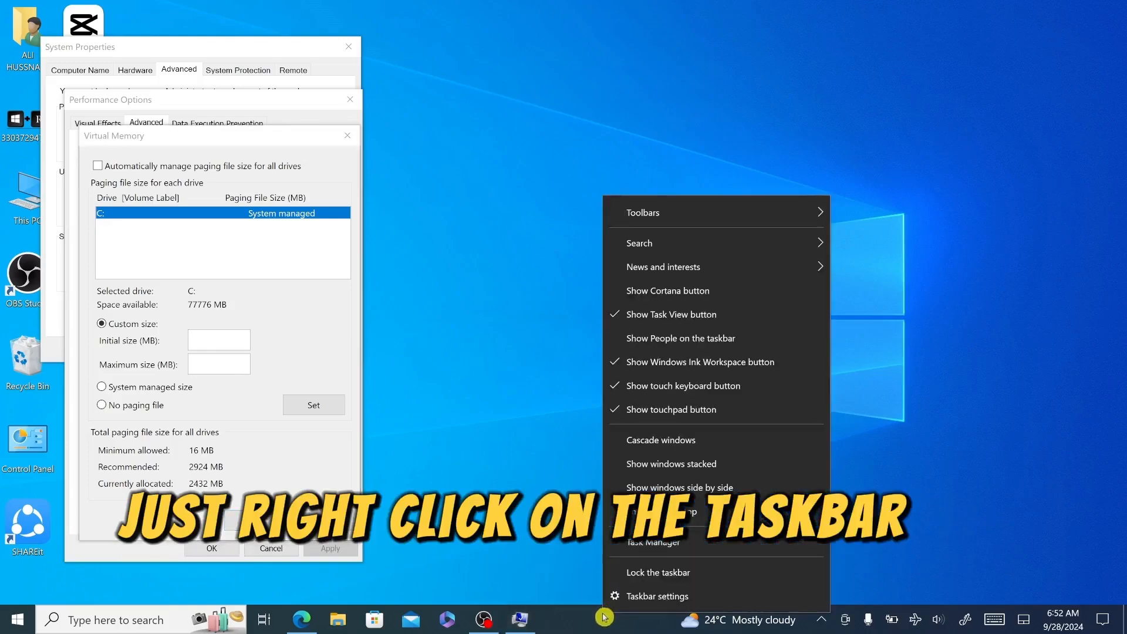
{"action": "left_click", "coordinate": [617, 547]}
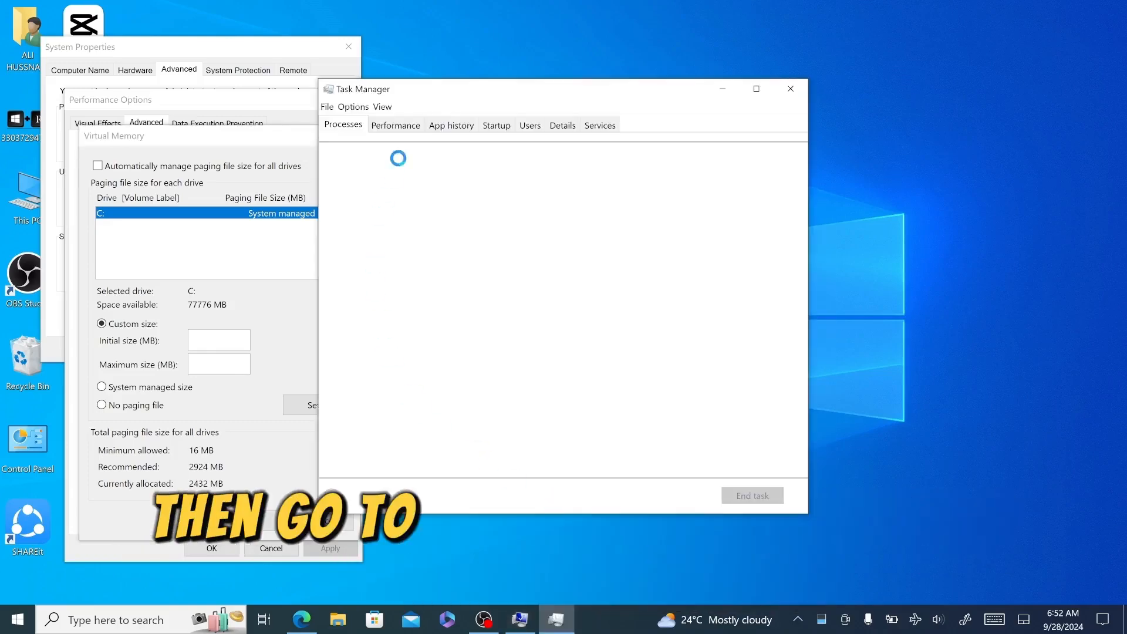
{"action": "left_click", "coordinate": [395, 129]}
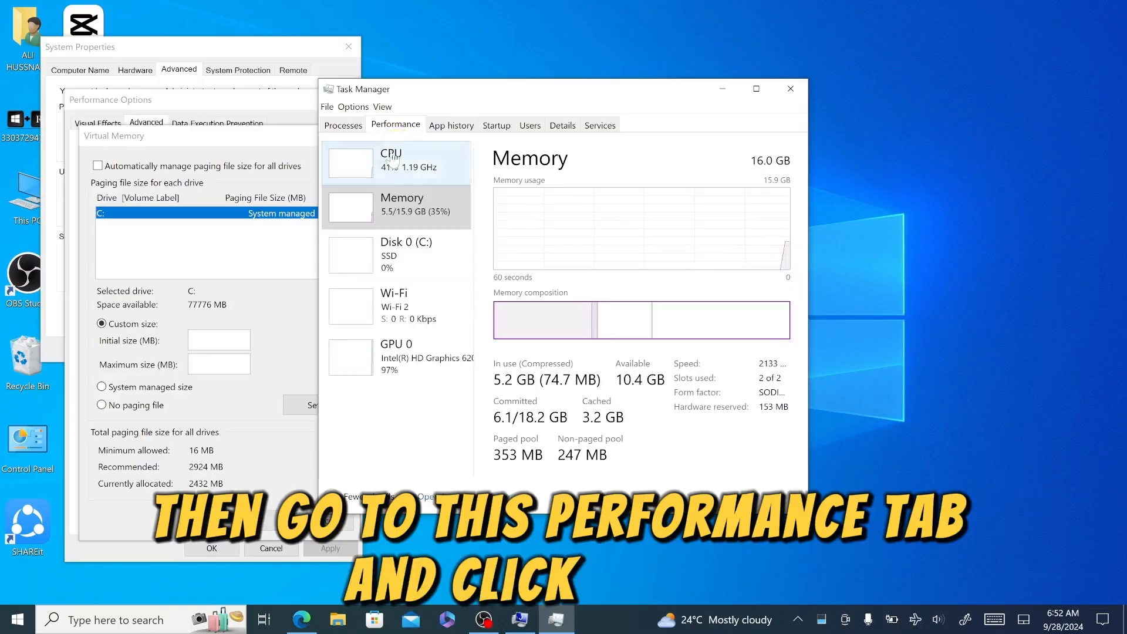
{"action": "left_click", "coordinate": [396, 217]}
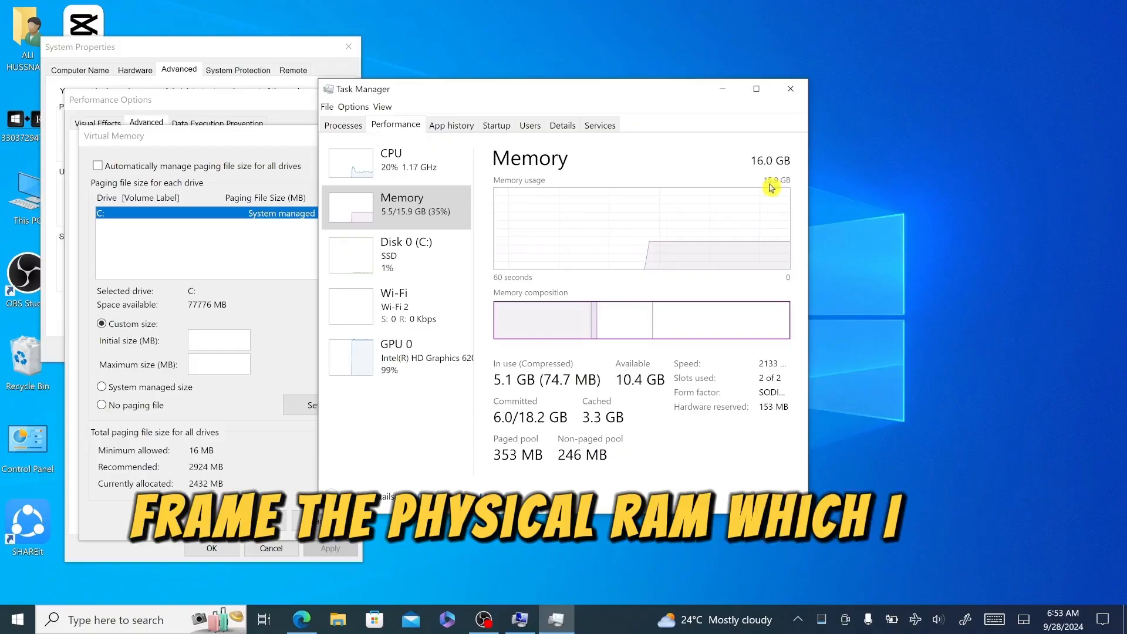
- Open Calculator and multiply 1024 by 16 to convert the installed 16 GB of RAM into megabytes
{"action": "left_click", "coordinate": [176, 623]}
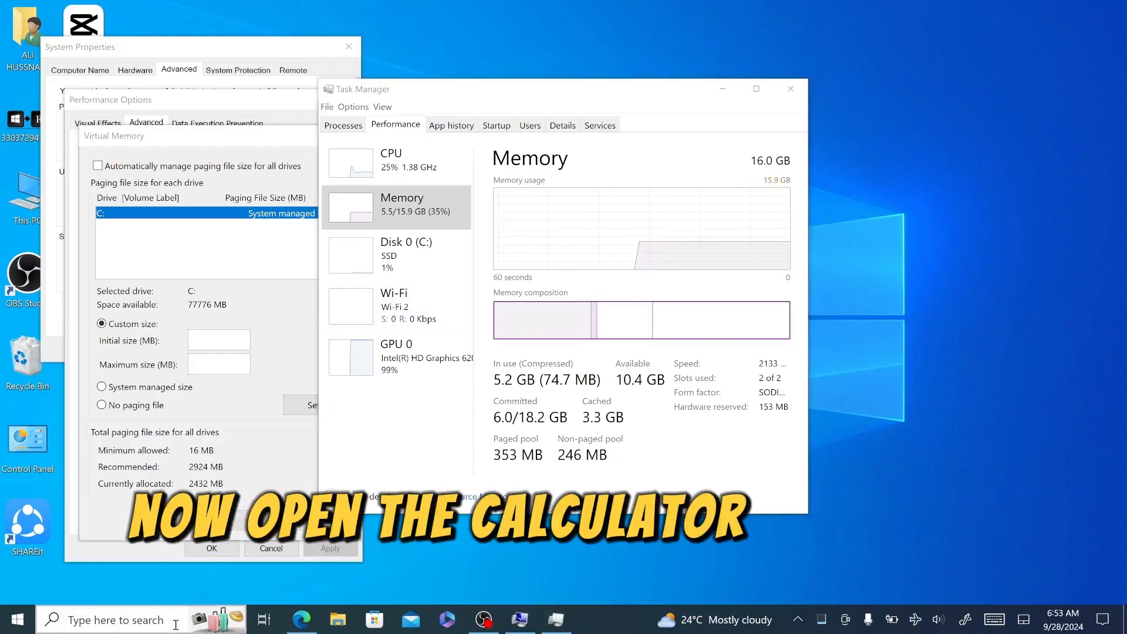
{"action": "type", "text": "calculator"}
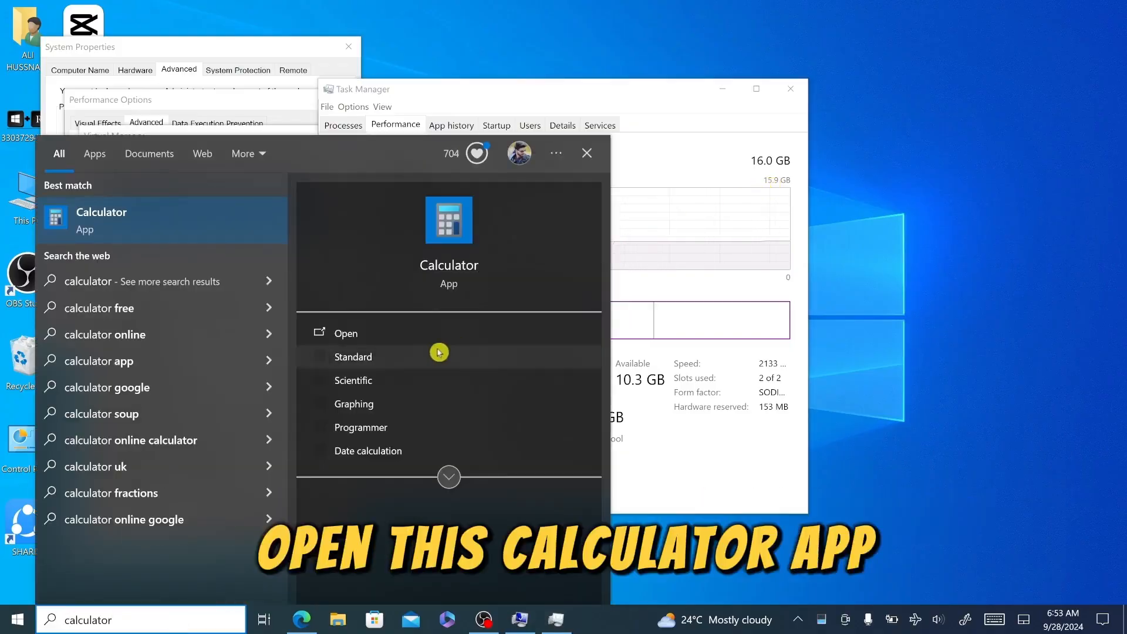
{"action": "left_click", "coordinate": [423, 339]}
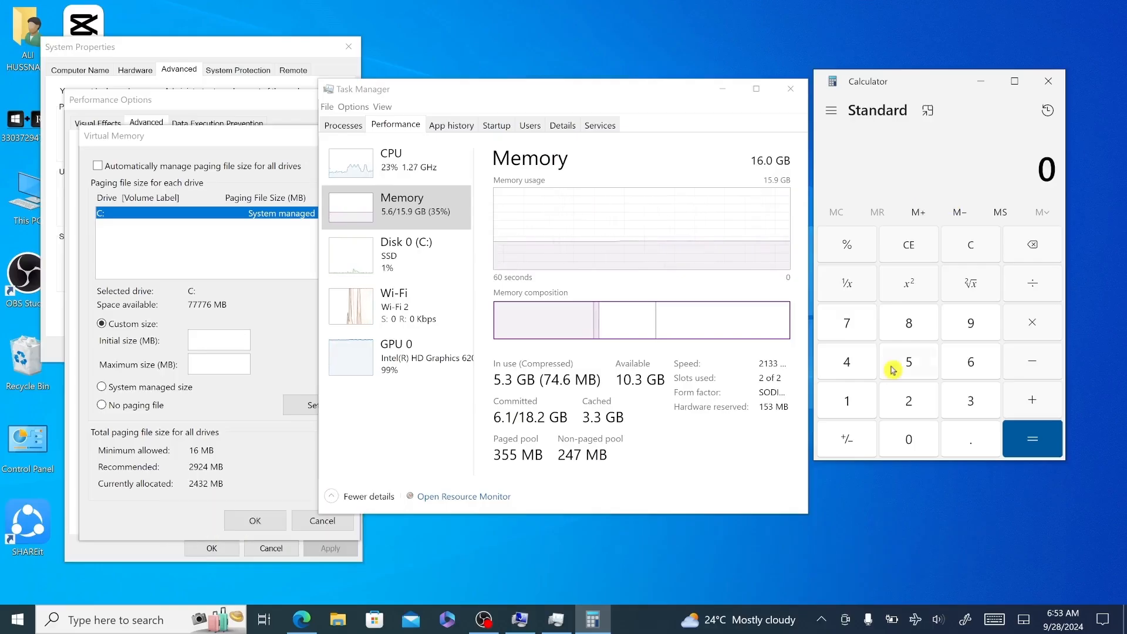
{"action": "left_click", "coordinate": [847, 402]}
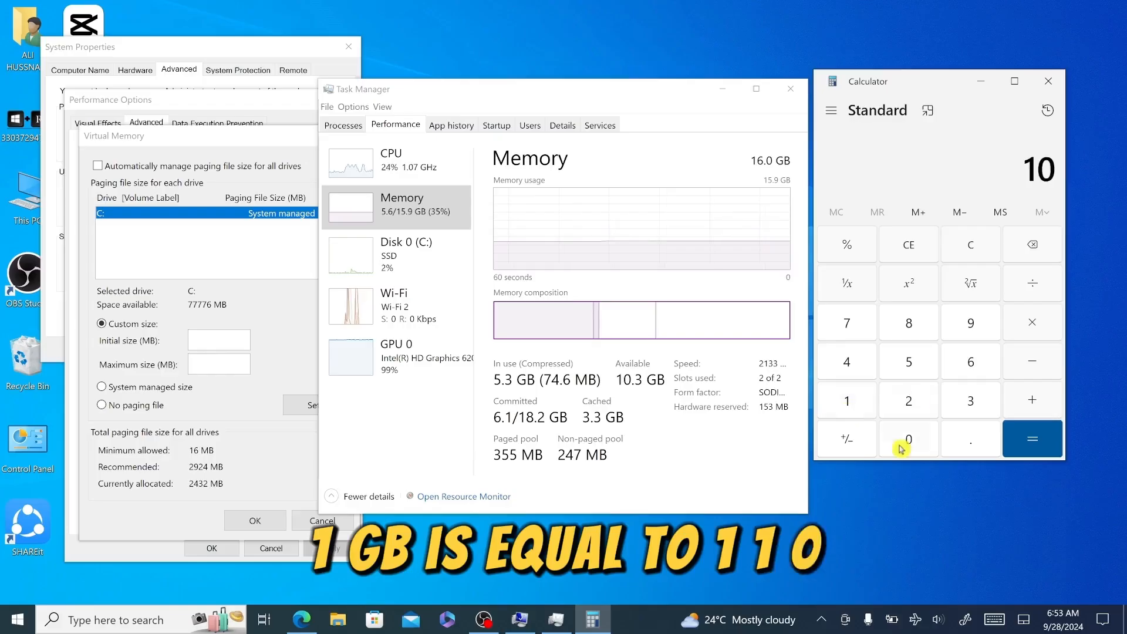
{"action": "left_click", "coordinate": [916, 402]}
{"action": "left_click", "coordinate": [847, 362]}
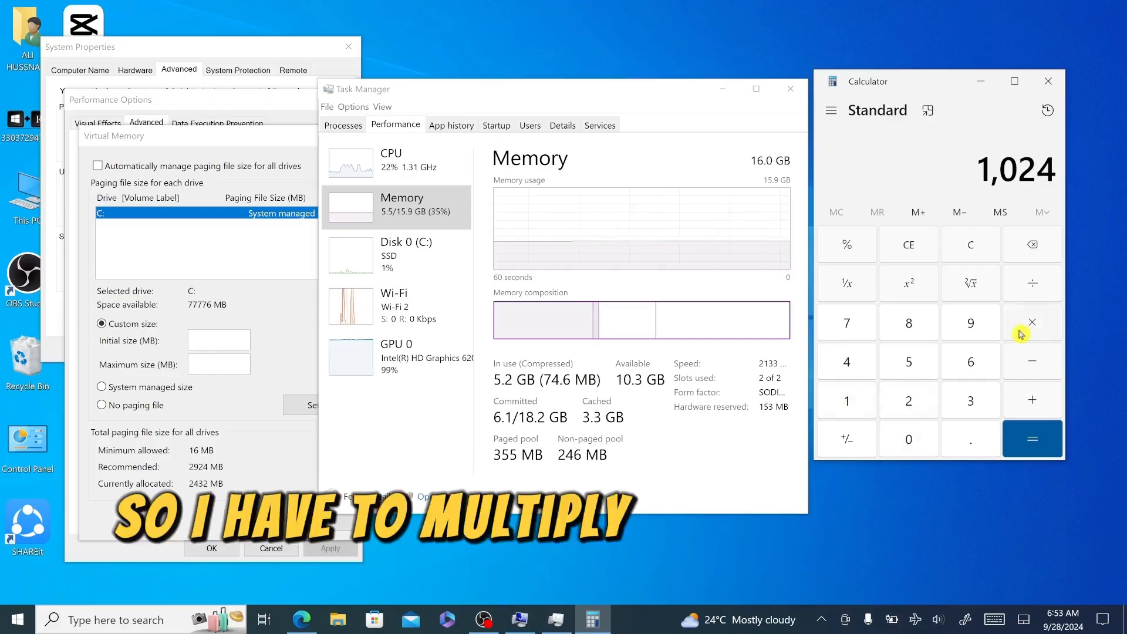
{"action": "left_click", "coordinate": [1021, 318]}
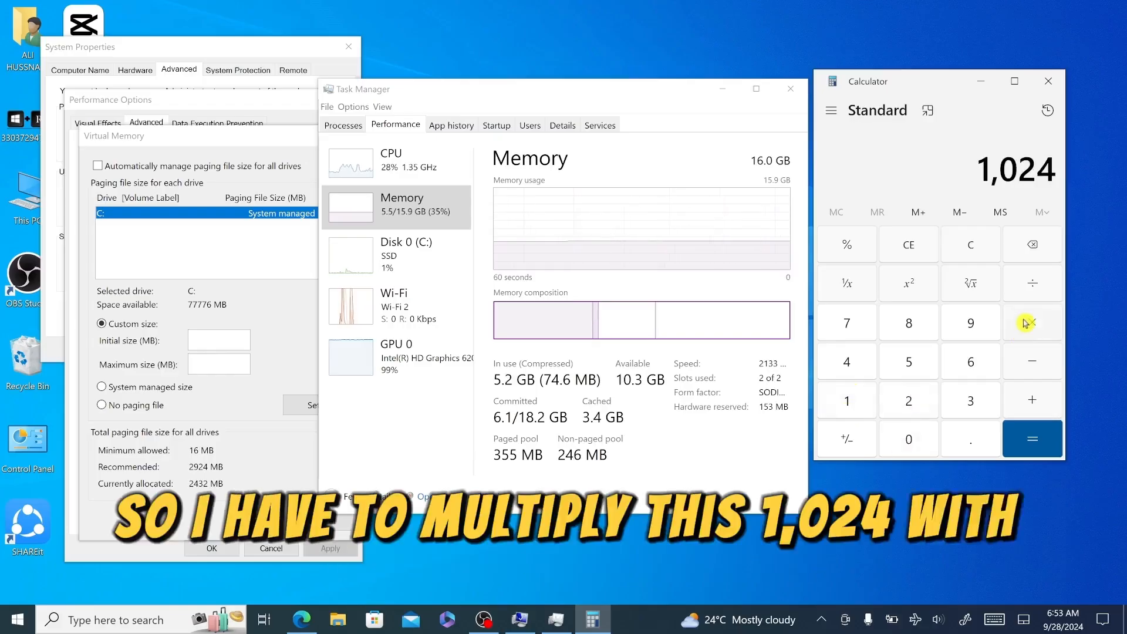
{"action": "left_click", "coordinate": [751, 162]}
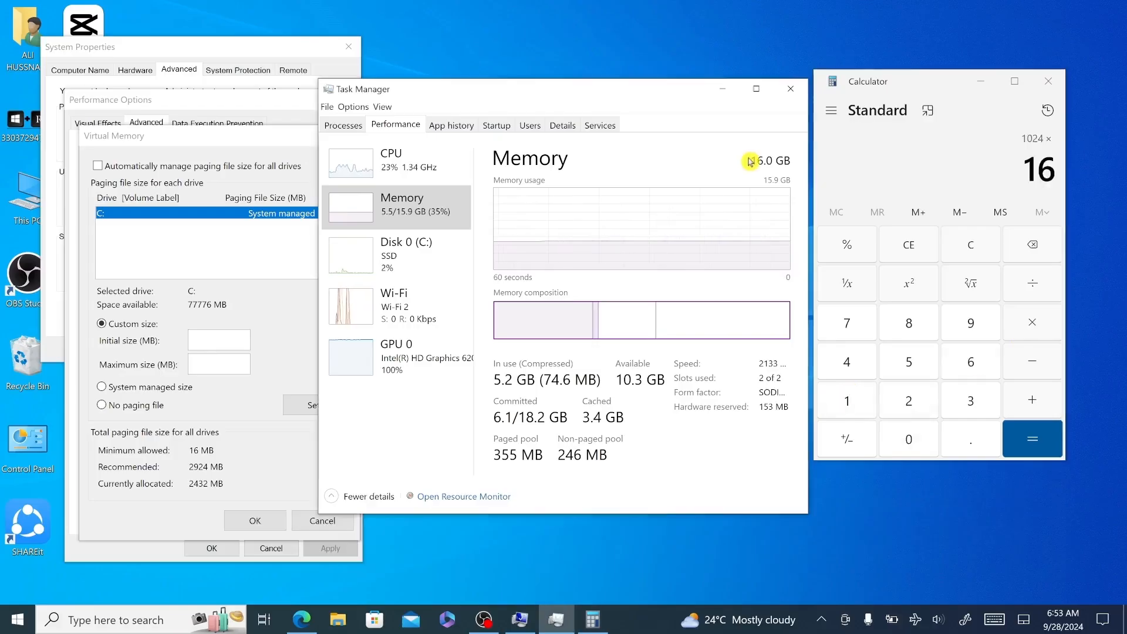
{"action": "left_click", "coordinate": [1036, 441]}
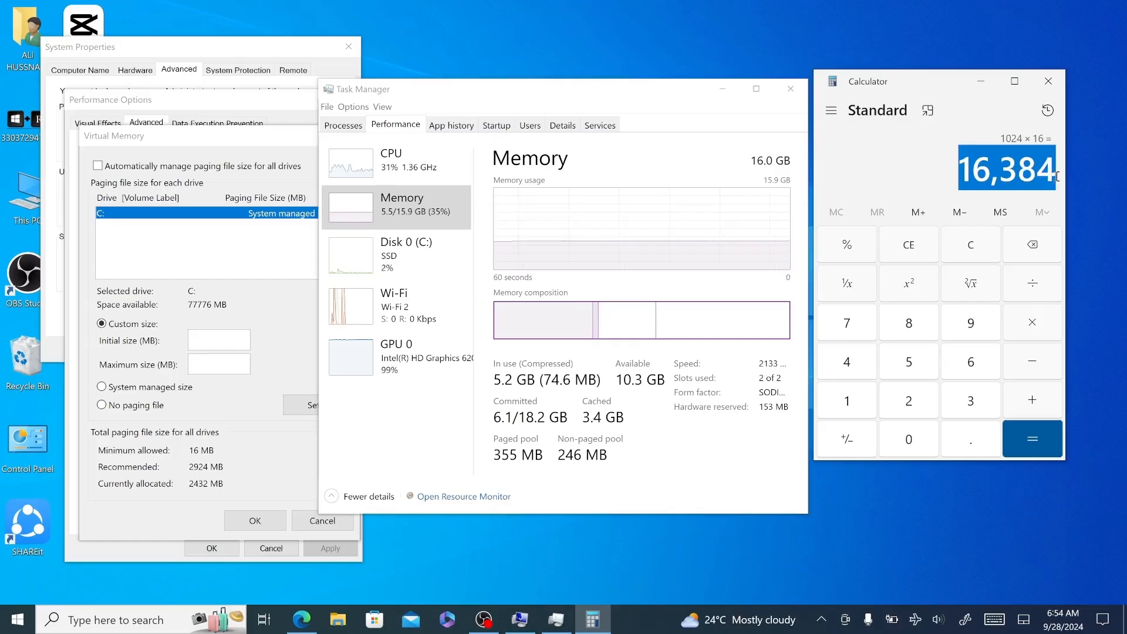
{"action": "left_click", "coordinate": [938, 169]}
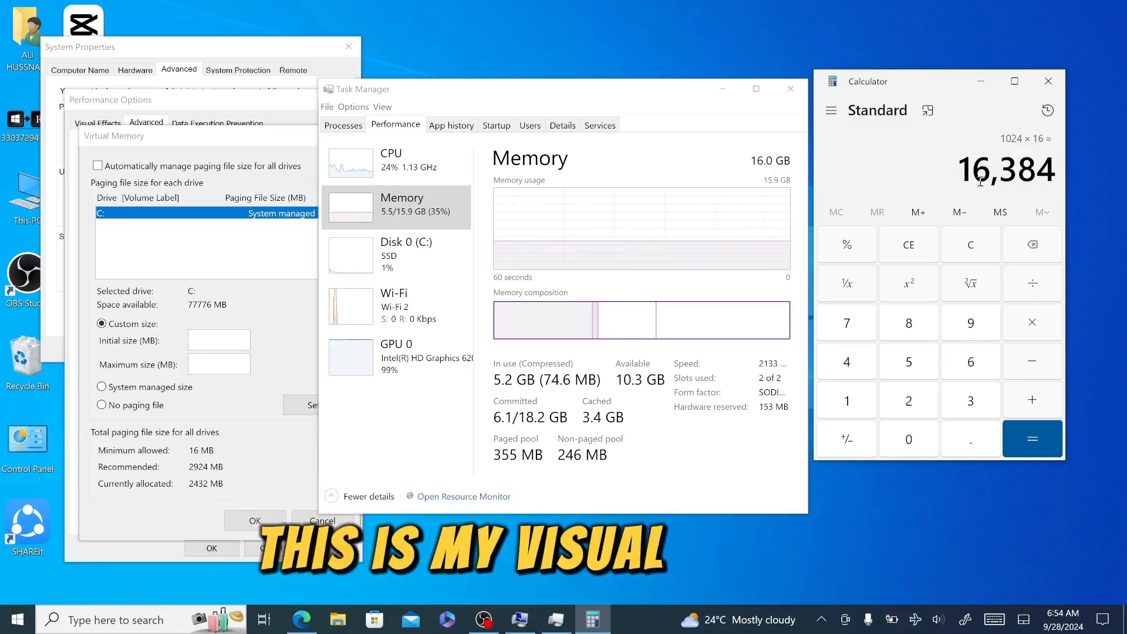
- Multiply the RAM size in megabytes by 1.5 and copy the result, 24576, in as the initial paging file size
{"action": "left_click", "coordinate": [1035, 324]}
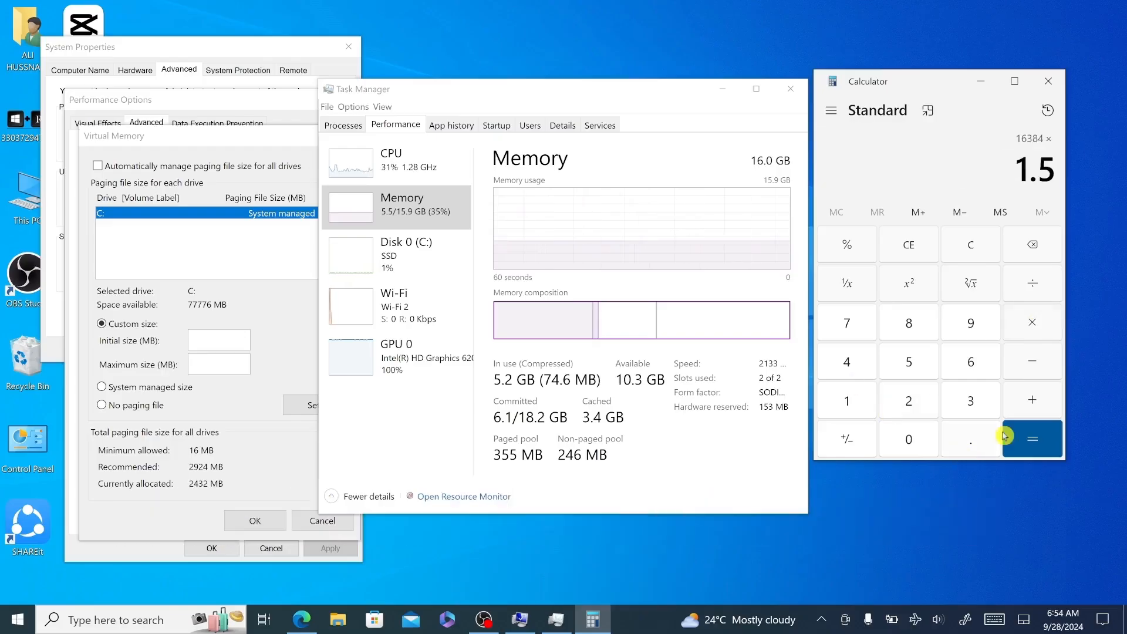
{"action": "left_click", "coordinate": [1022, 444]}
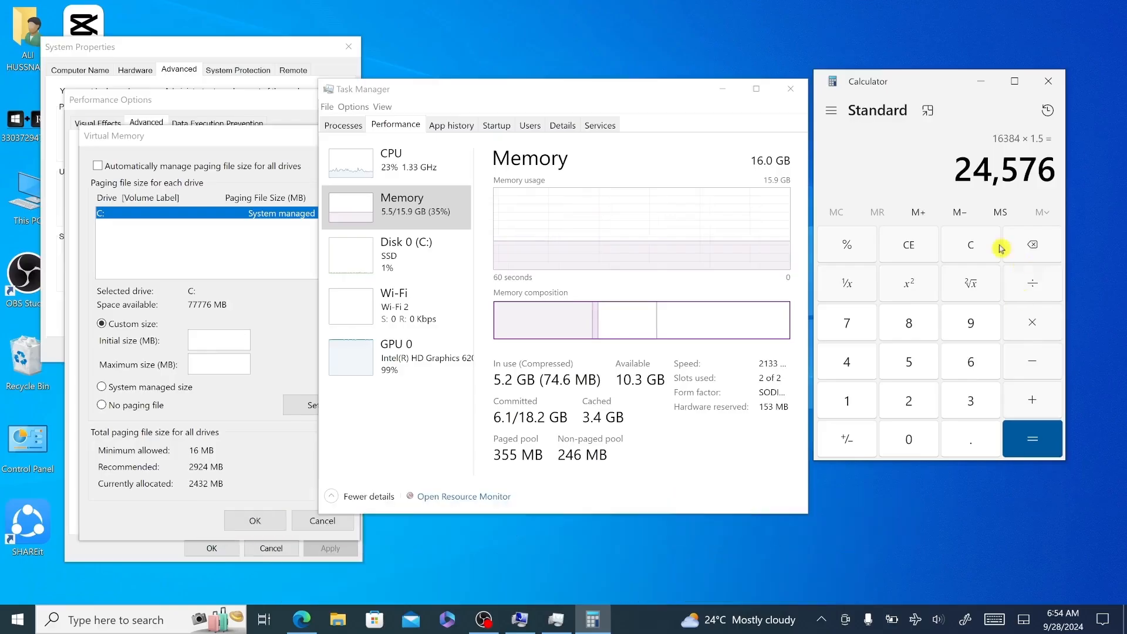
{"action": "key", "text": "ctrl+c"}
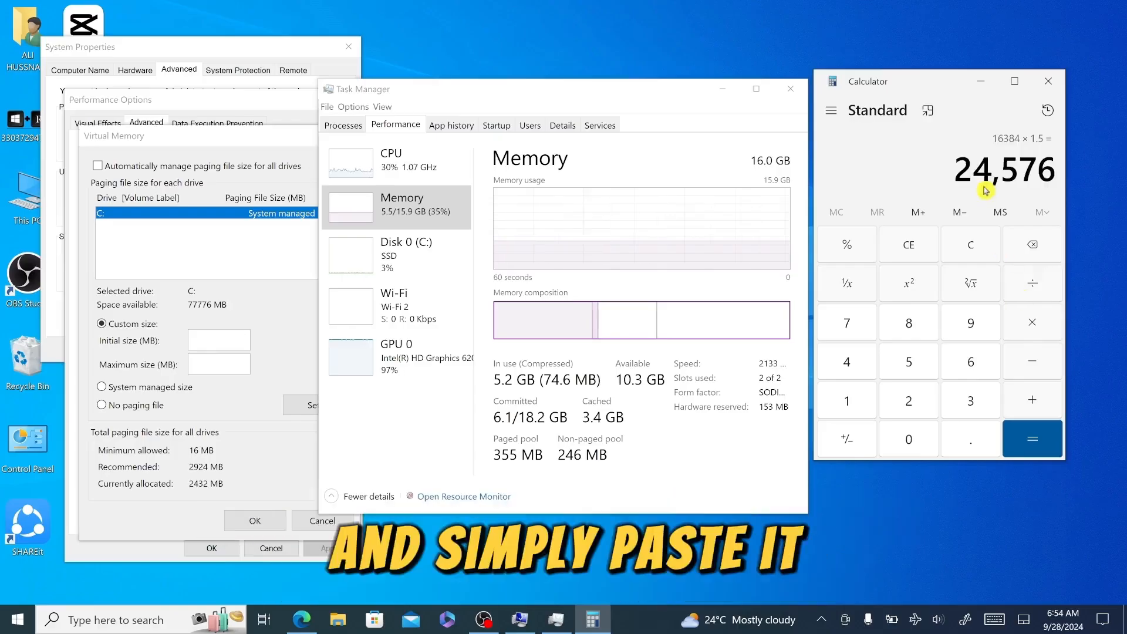
{"action": "left_click", "coordinate": [203, 339]}
{"action": "key", "text": "ctrl+v"}
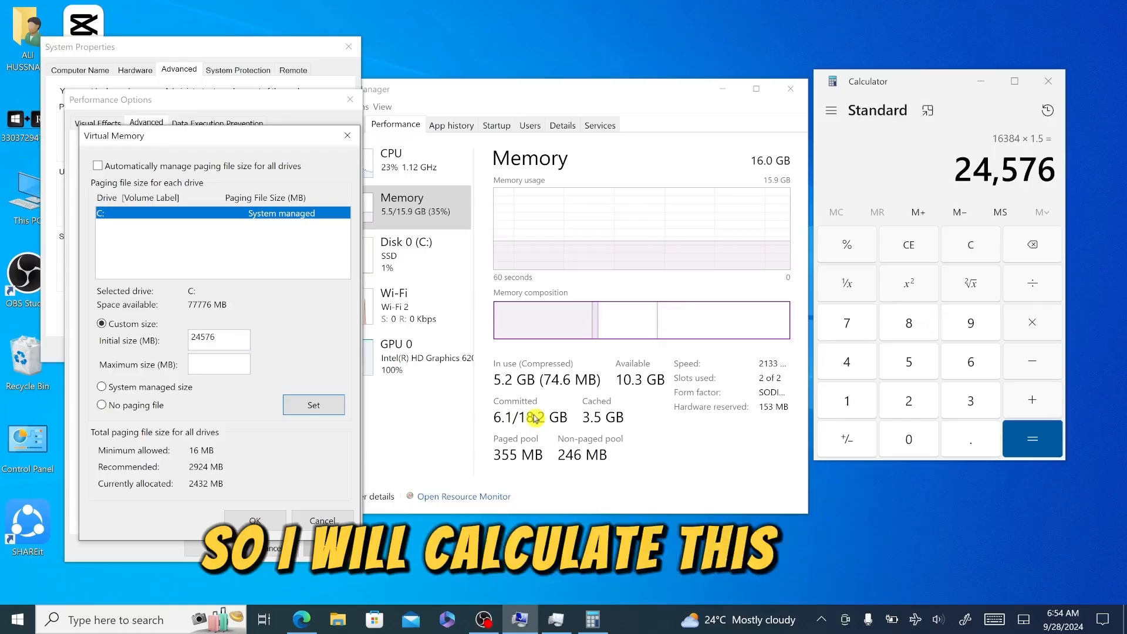
- Clear the calculation, compute 1024 × 16 × 3, and copy the result, 49152, in as the maximum paging file size
{"action": "left_click", "coordinate": [973, 245]}
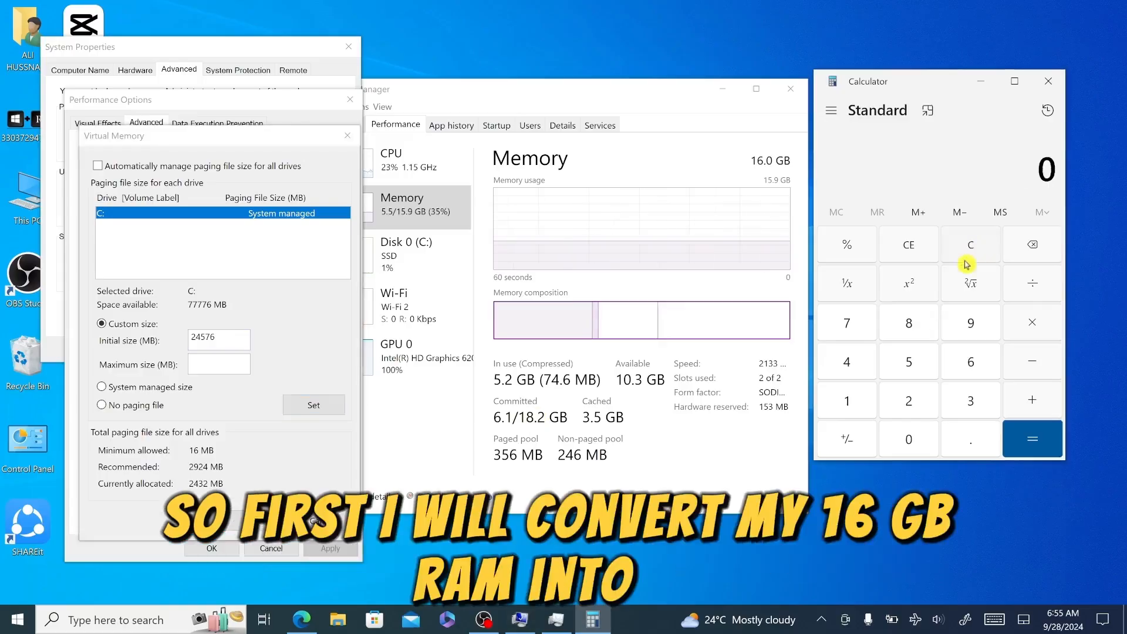
{"action": "left_click", "coordinate": [865, 398]}
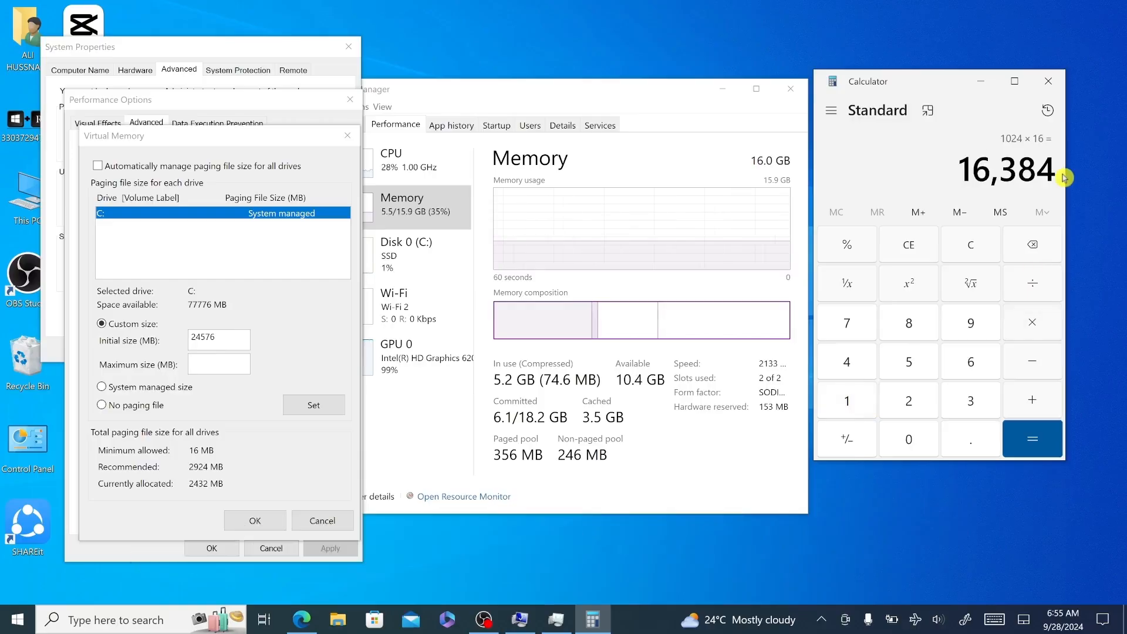
{"action": "left_click", "coordinate": [962, 406]}
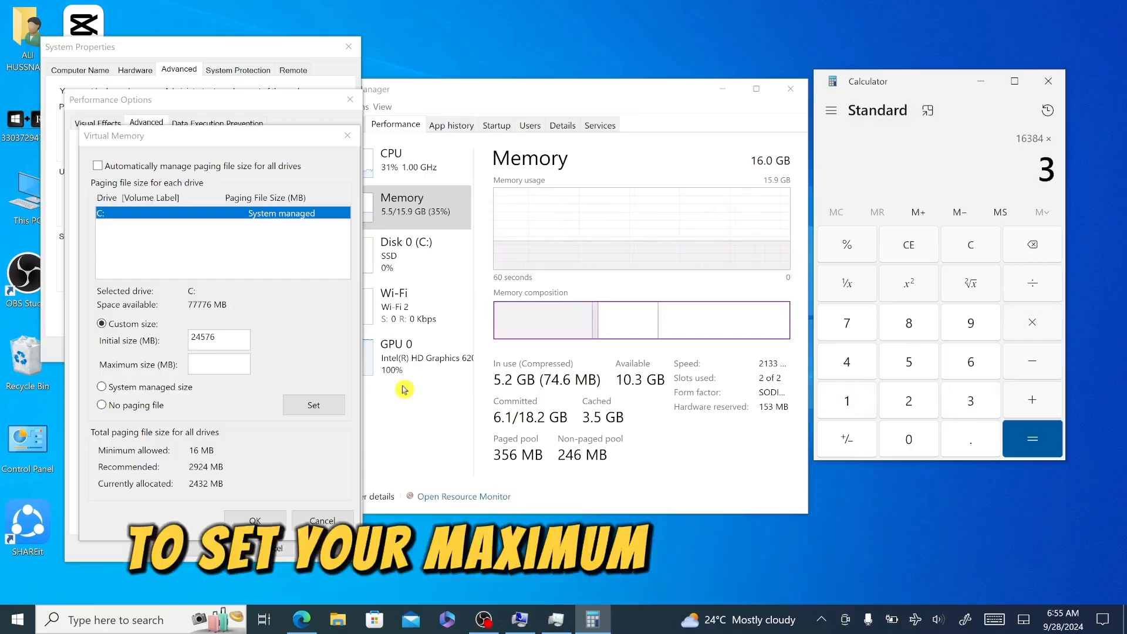
{"action": "left_click", "coordinate": [1024, 429]}
{"action": "right_click", "coordinate": [1017, 181]}
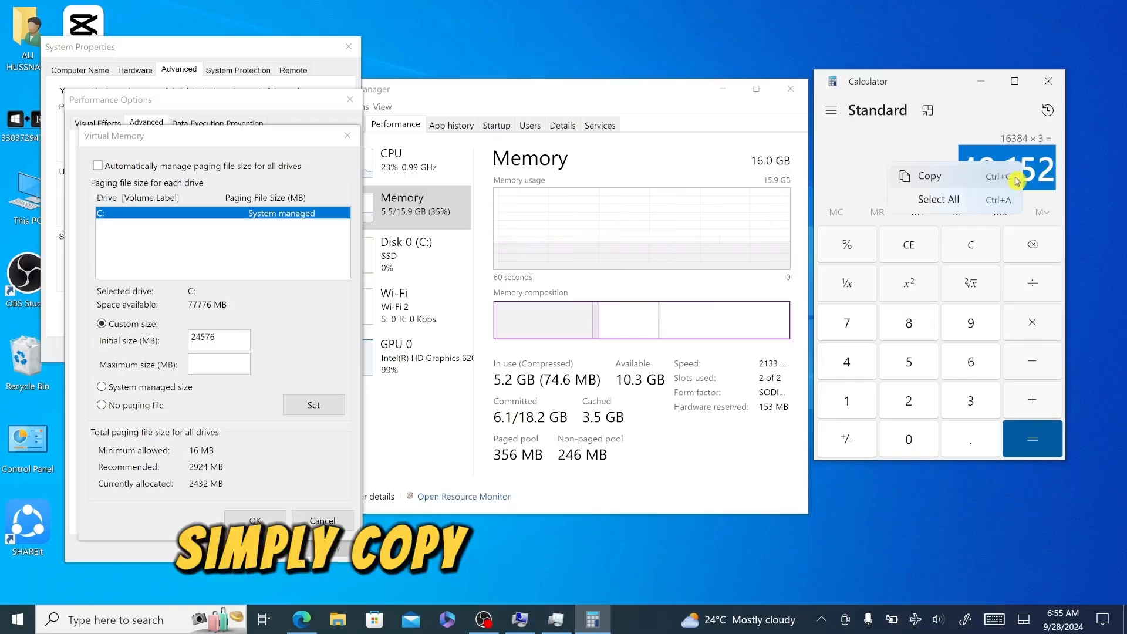
{"action": "left_click", "coordinate": [1017, 181]}
{"action": "right_click", "coordinate": [200, 369]}
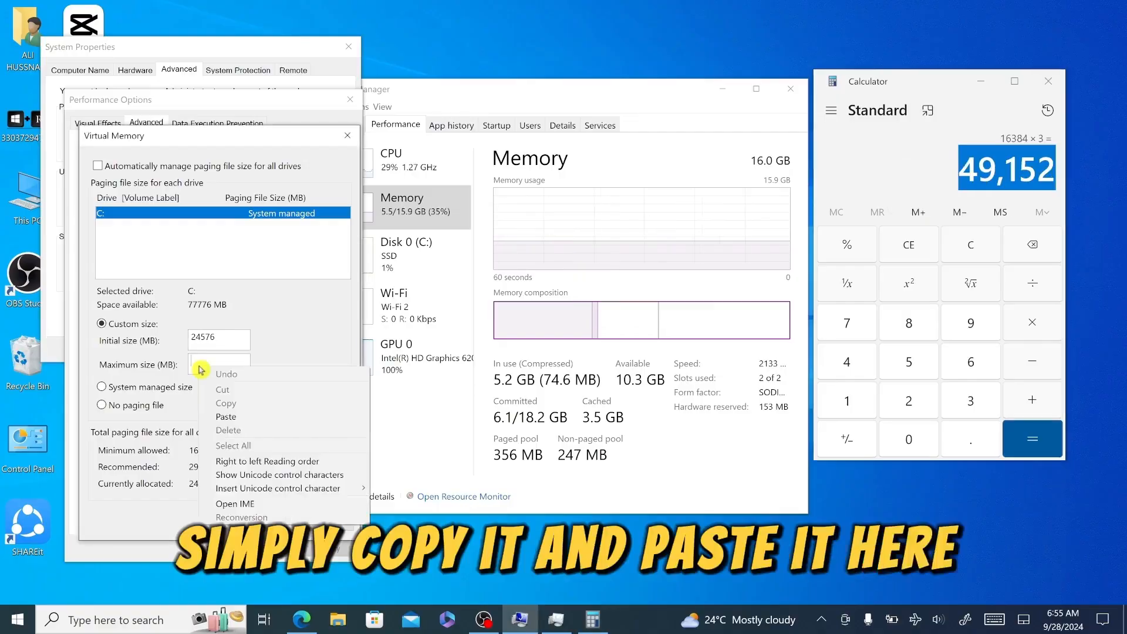
{"action": "left_click", "coordinate": [226, 416]}
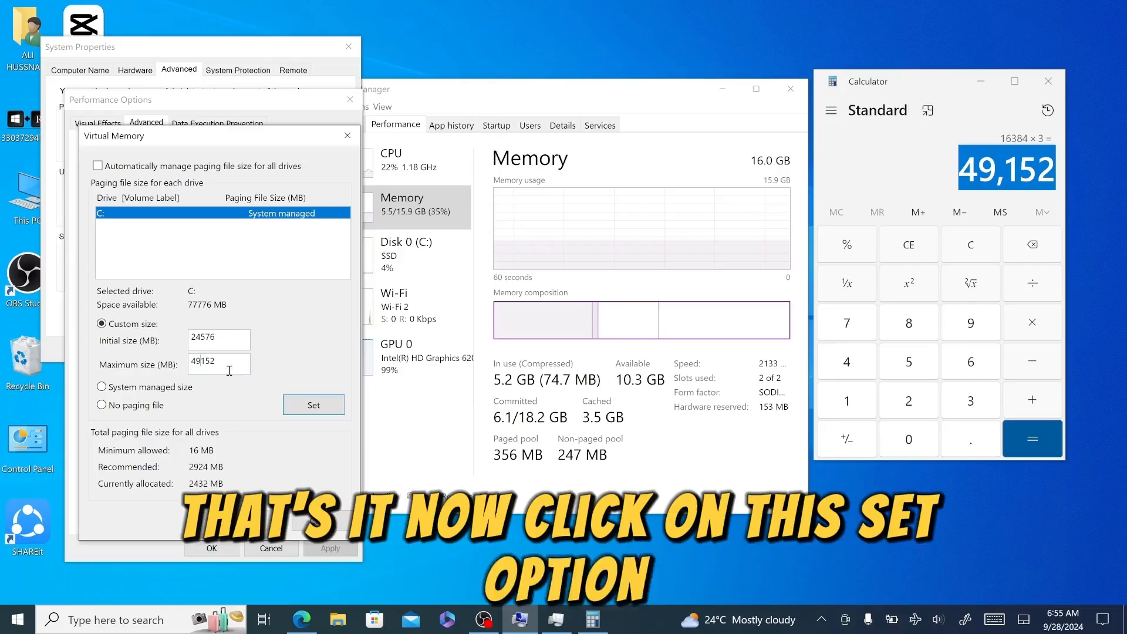
- Set the custom paging file size for drive C: and confirm the Virtual Memory and Performance Options dialogs
{"action": "left_click", "coordinate": [298, 412]}
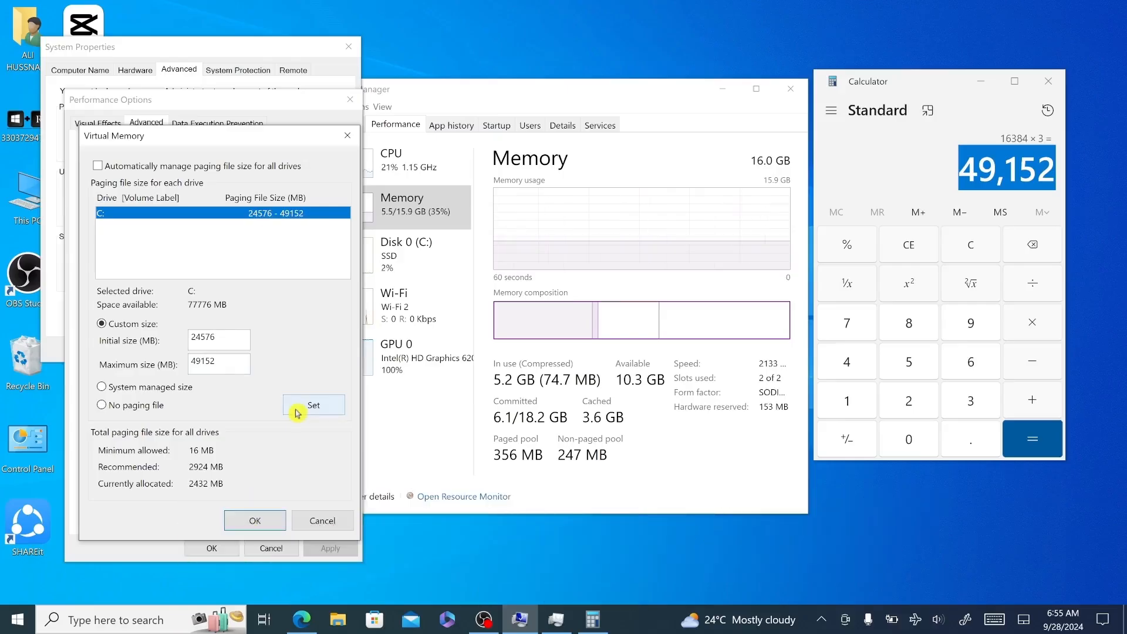
{"action": "left_click", "coordinate": [261, 522]}
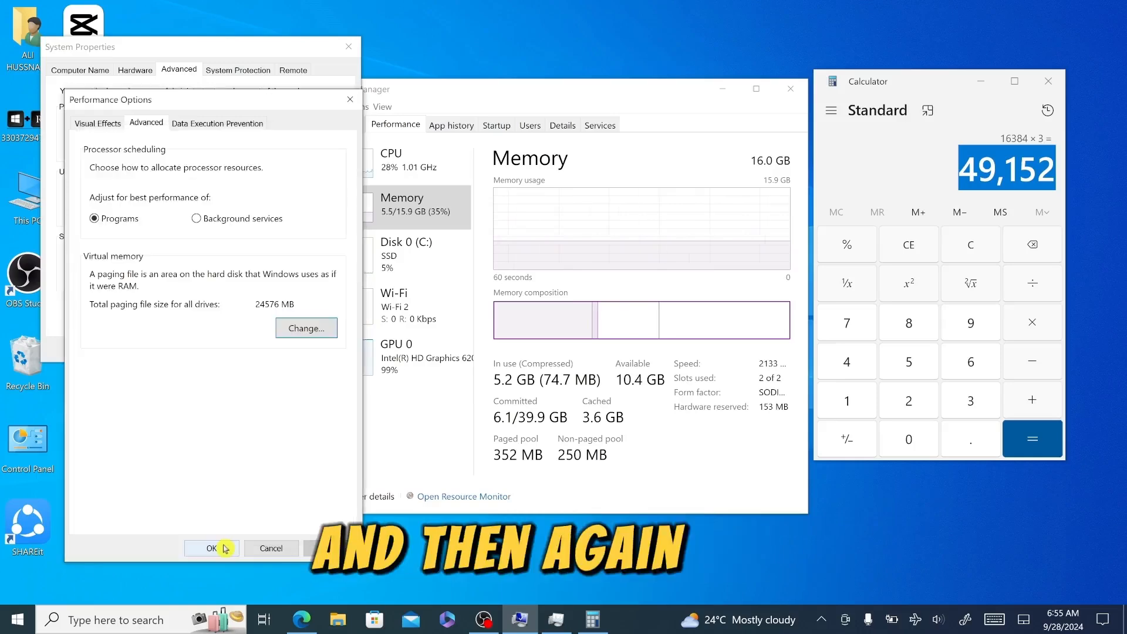
{"action": "left_click", "coordinate": [218, 547]}
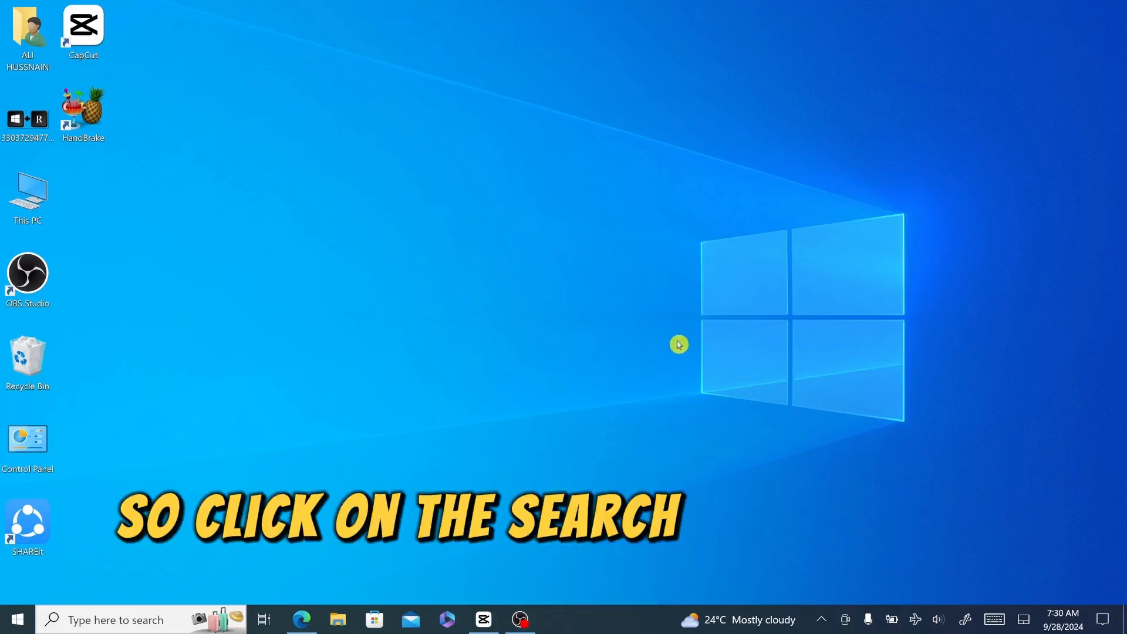
- Search Windows for antivirus, open the Virus & threat protection scan options, and choose Full scan, then Microsoft Defender Offline scan
{"action": "left_click", "coordinate": [136, 618]}
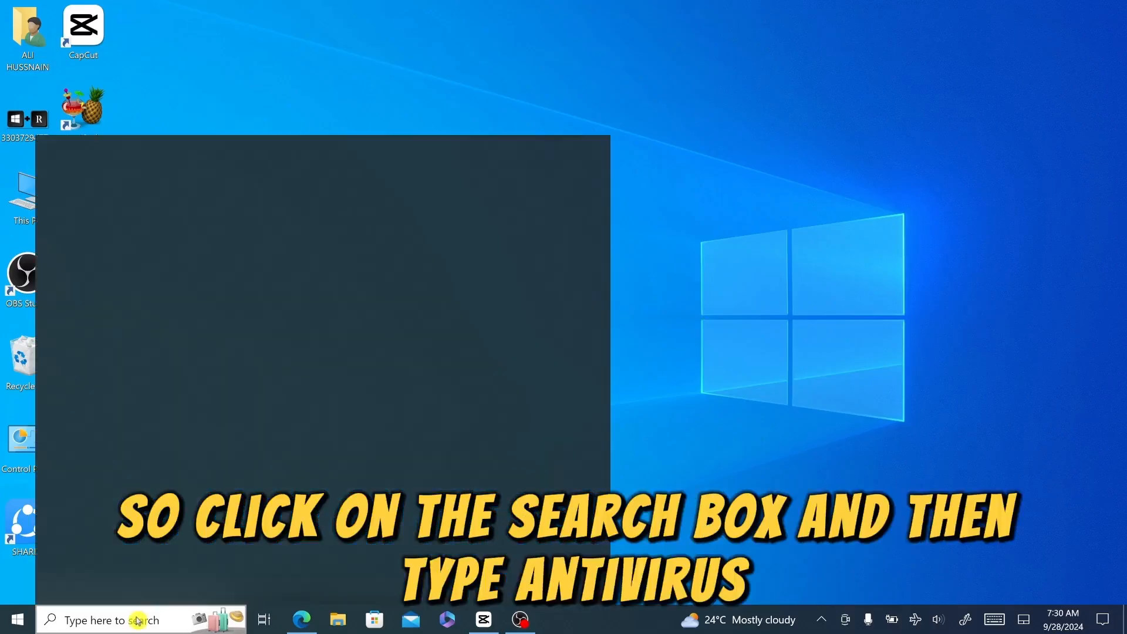
{"action": "type", "text": "antivirus"}
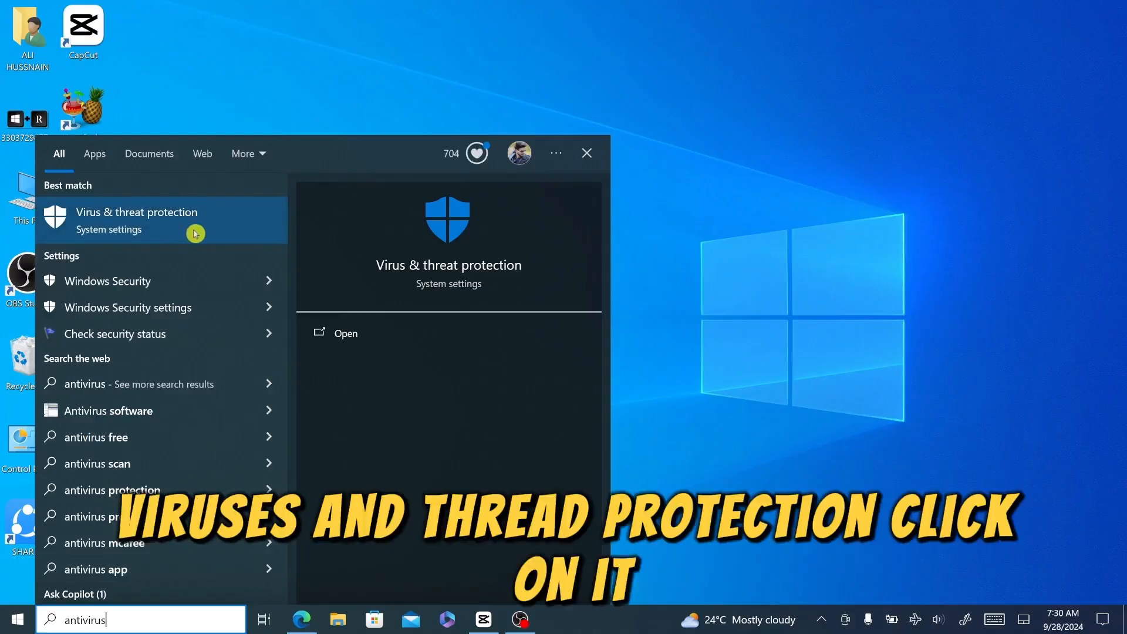
{"action": "left_click", "coordinate": [185, 224]}
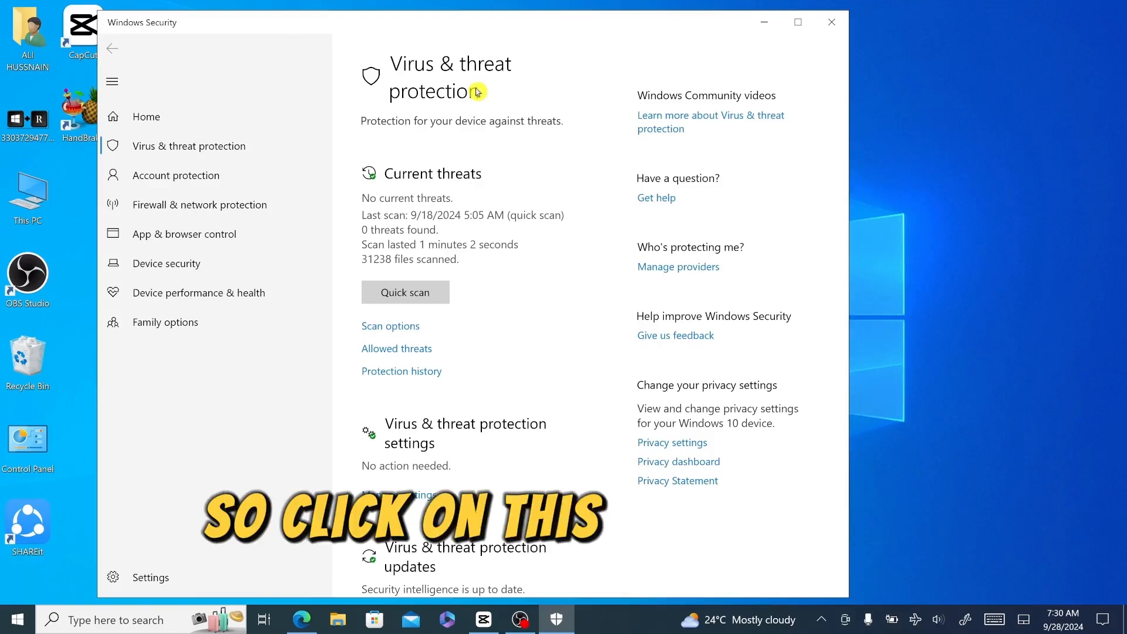
{"action": "left_click", "coordinate": [399, 327]}
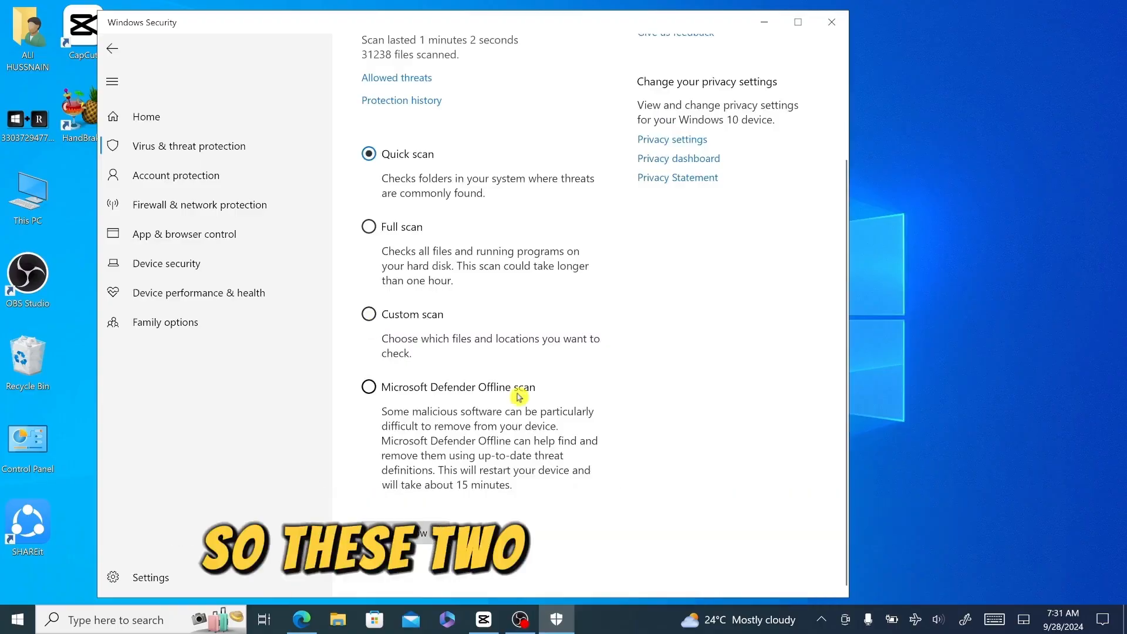
{"action": "left_click", "coordinate": [369, 228]}
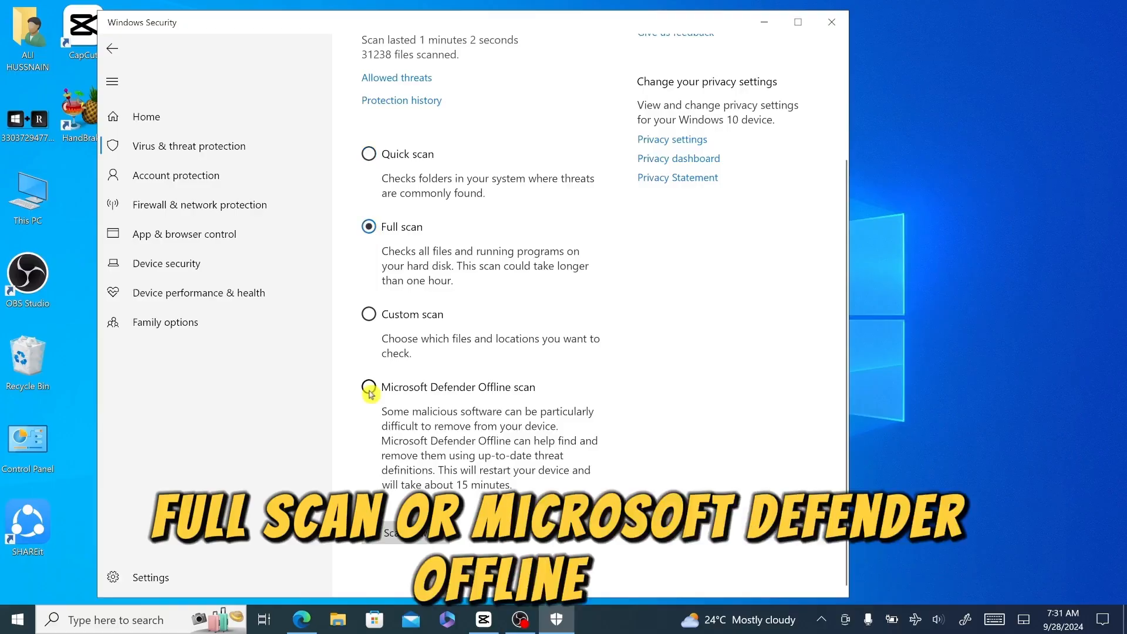
{"action": "left_click", "coordinate": [370, 389]}
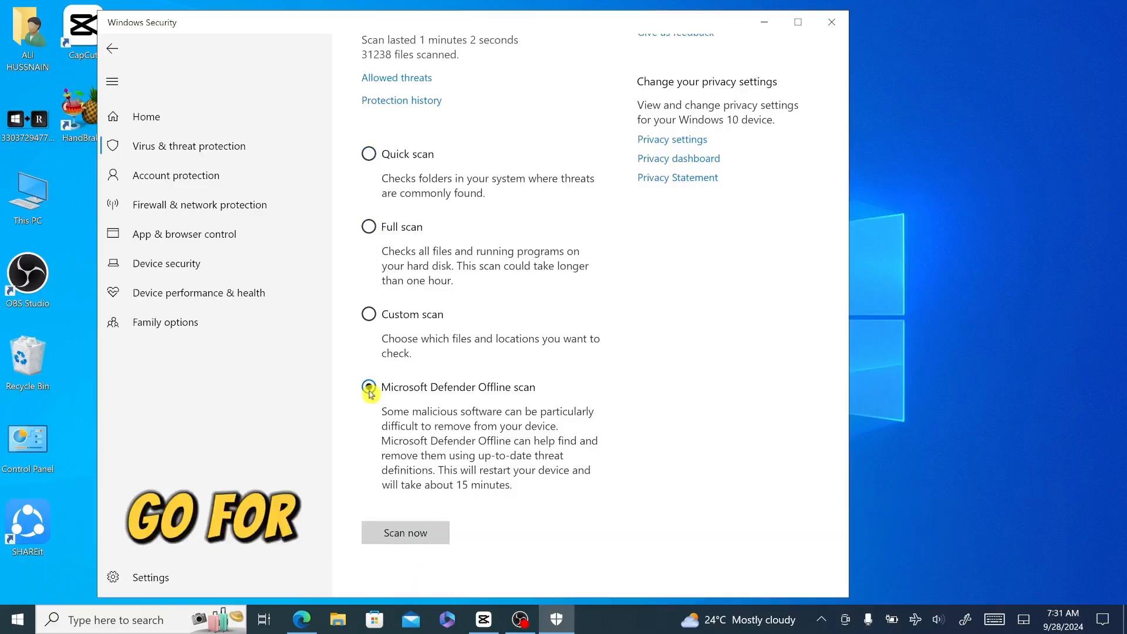
{"action": "left_click", "coordinate": [385, 274]}
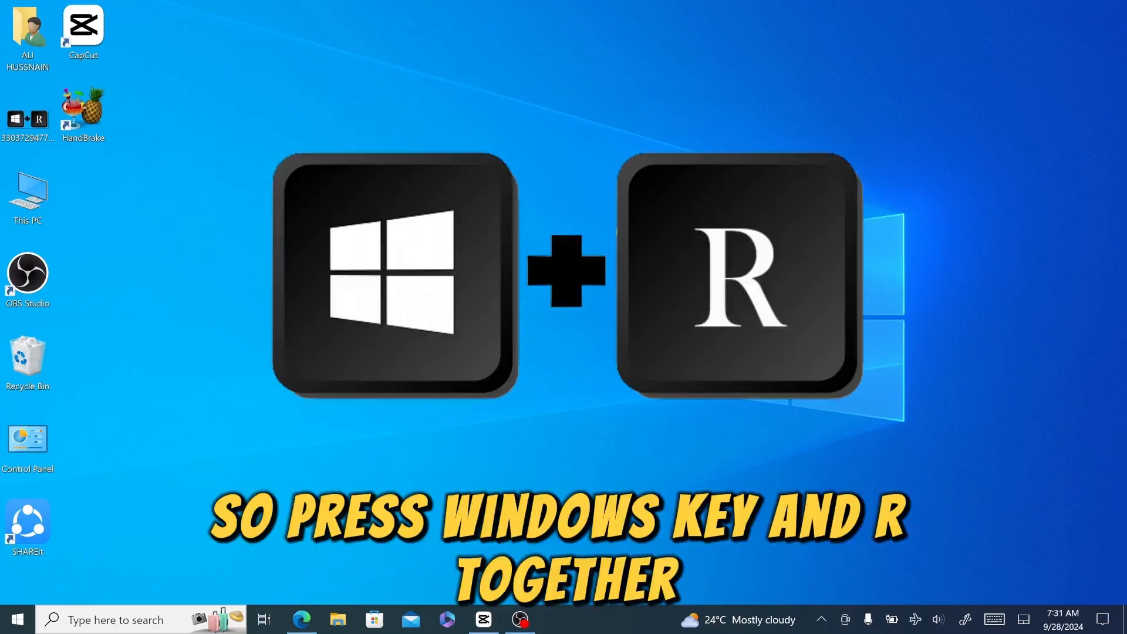
- Run mrt to start the Malicious Software Removal Tool and choose Full scan as the scan type
{"action": "key", "text": "super+r"}
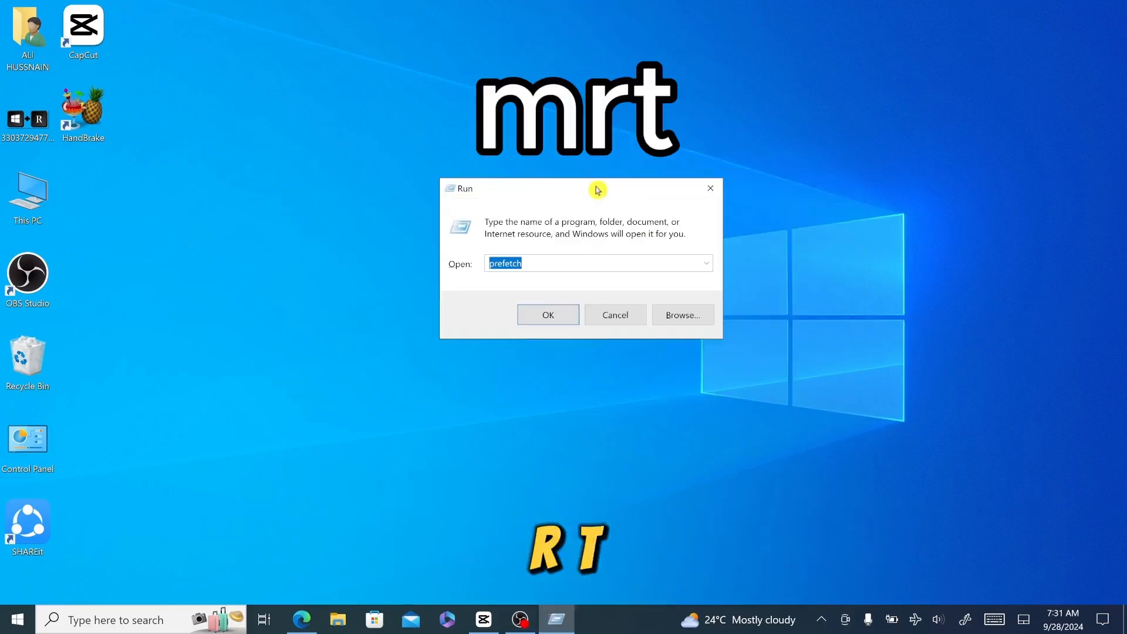
{"action": "type", "text": "mrt"}
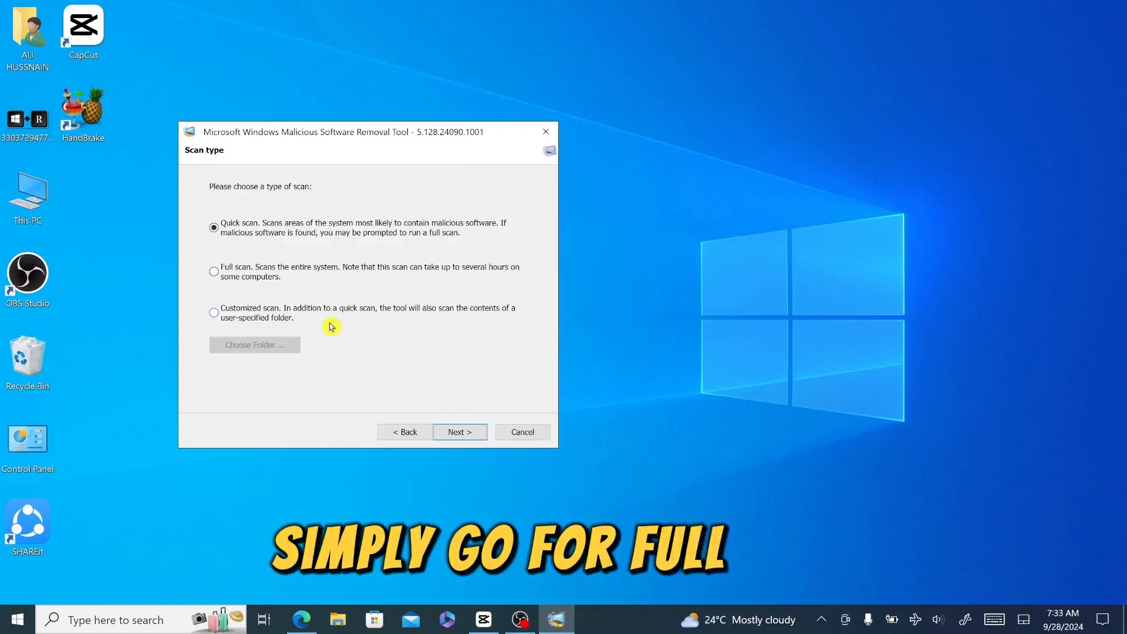
{"action": "left_click", "coordinate": [218, 279]}
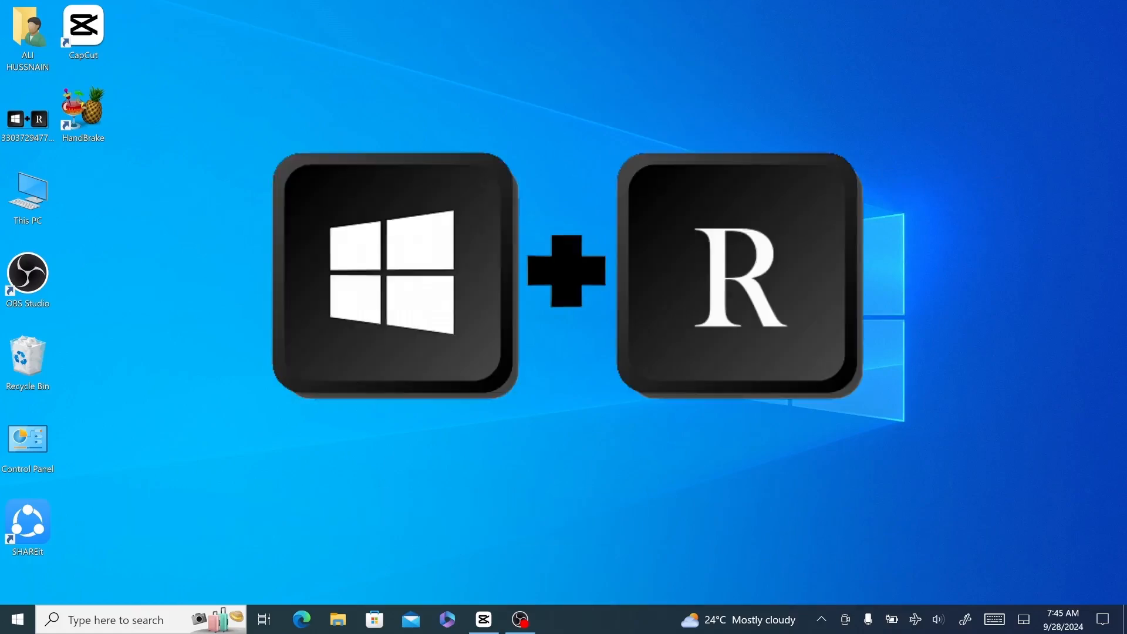
- Open System Configuration through the Run dialog and hide all Microsoft services in its services list
{"action": "key", "text": "super+r"}
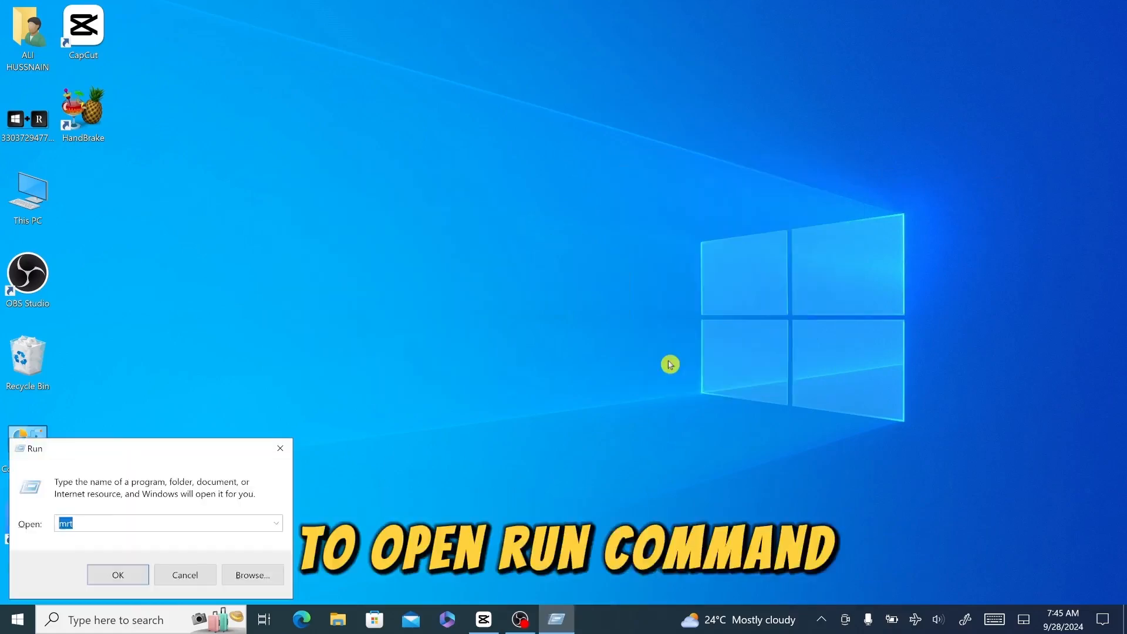
{"action": "left_click_drag", "start_coordinate": [164, 452], "coordinate": [500, 228]}
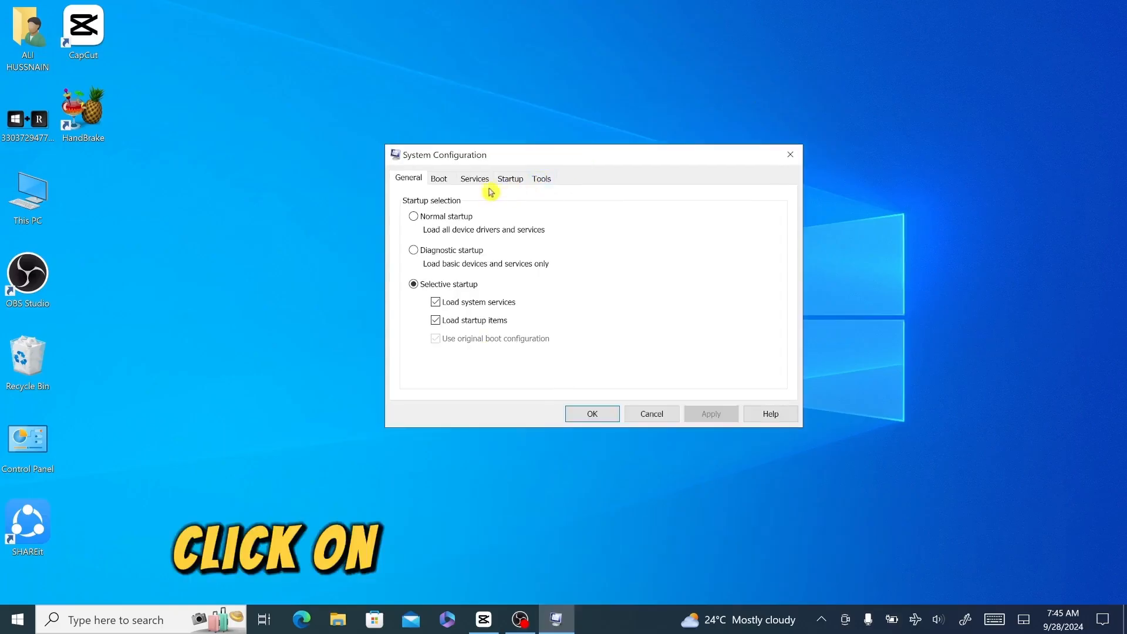
{"action": "left_click", "coordinate": [481, 180]}
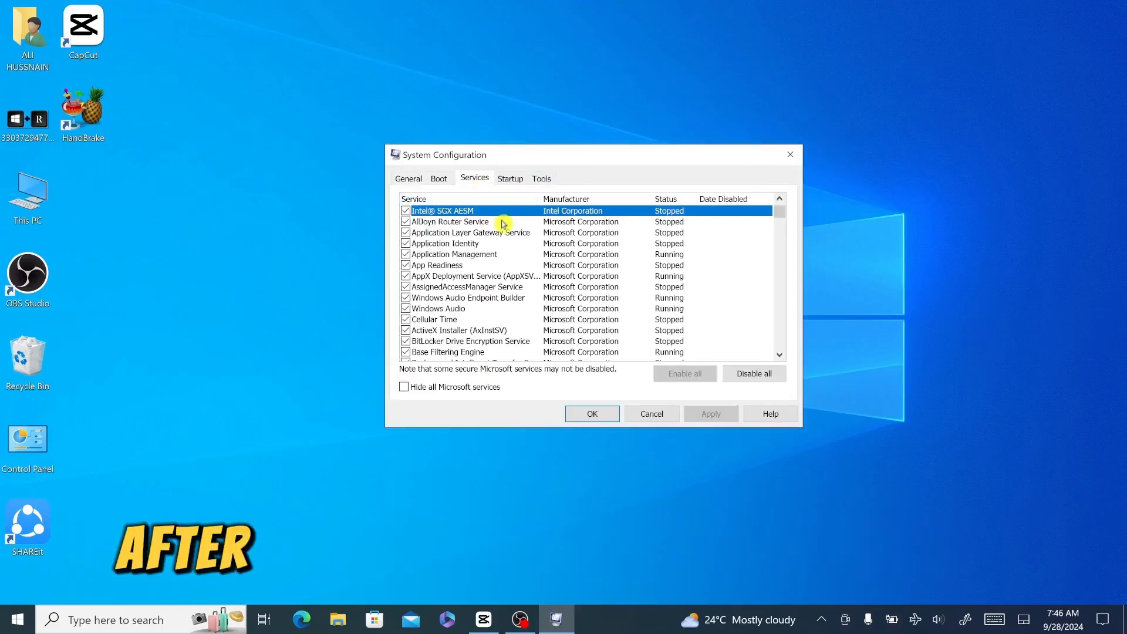
{"action": "left_click", "coordinate": [404, 389]}
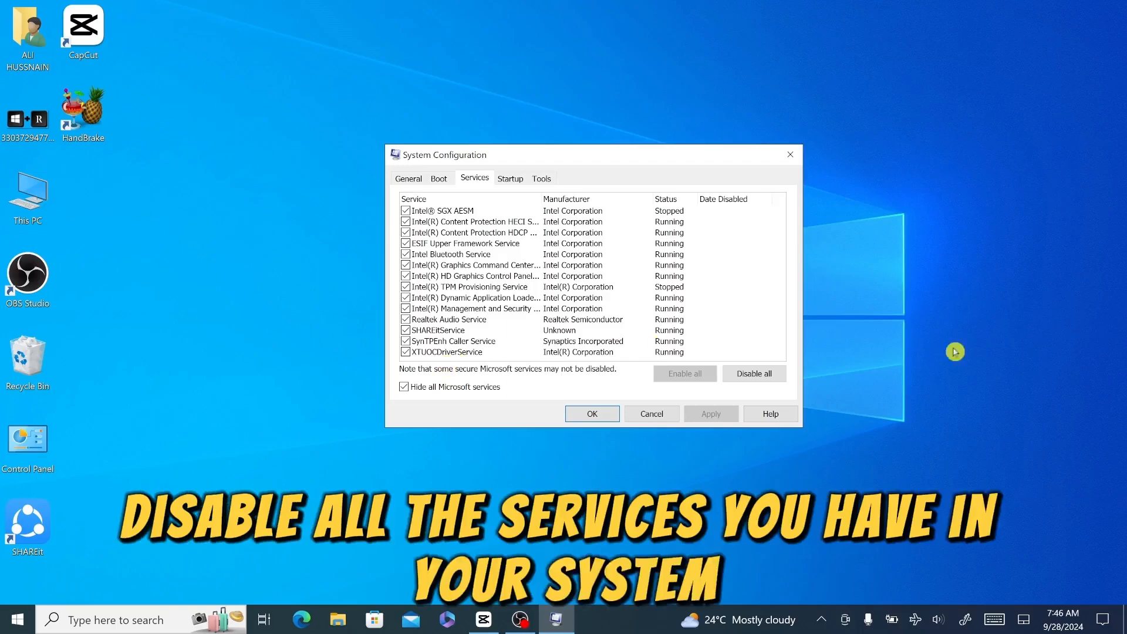
- Disable all the listed non-Microsoft services, apply the change, and exit System Configuration without restarting
{"action": "left_click", "coordinate": [773, 380]}
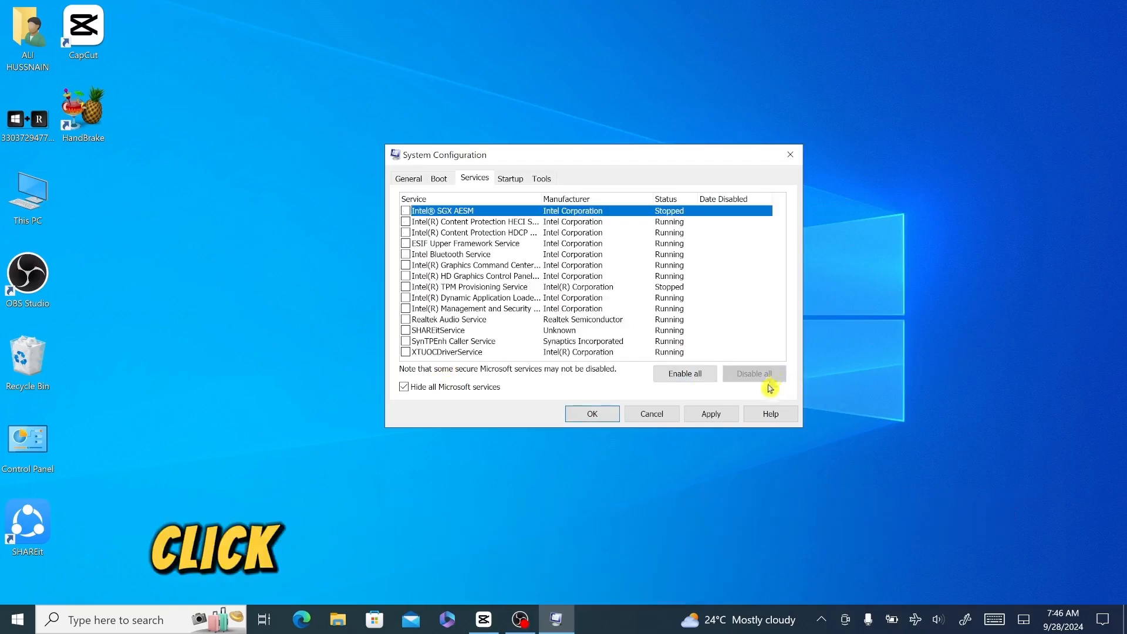
{"action": "left_click", "coordinate": [728, 418]}
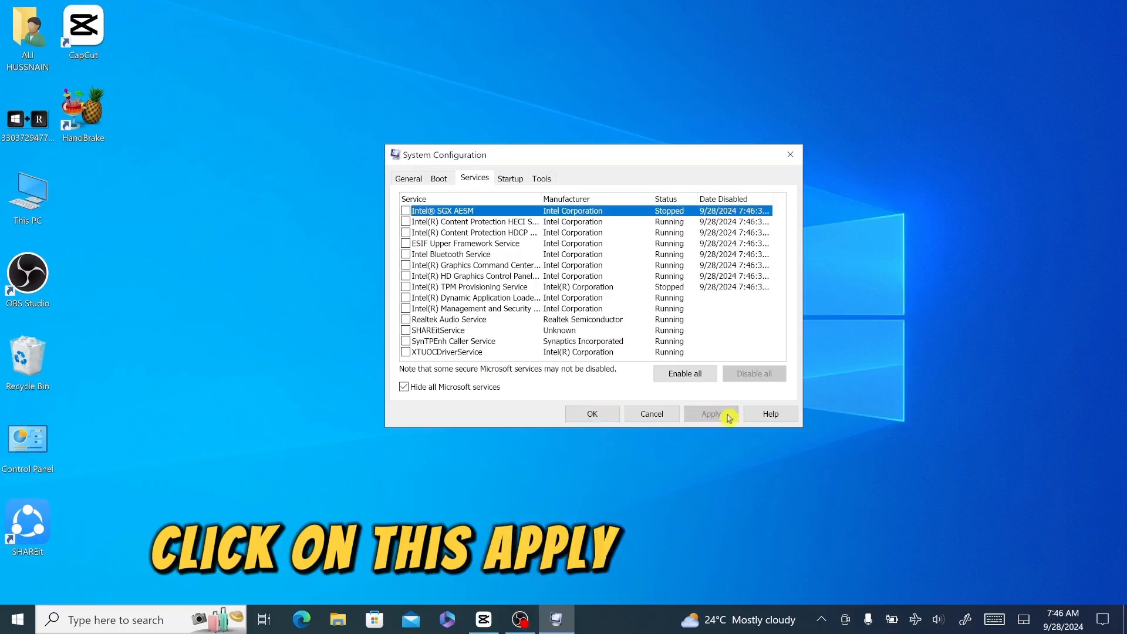
{"action": "left_click", "coordinate": [591, 414]}
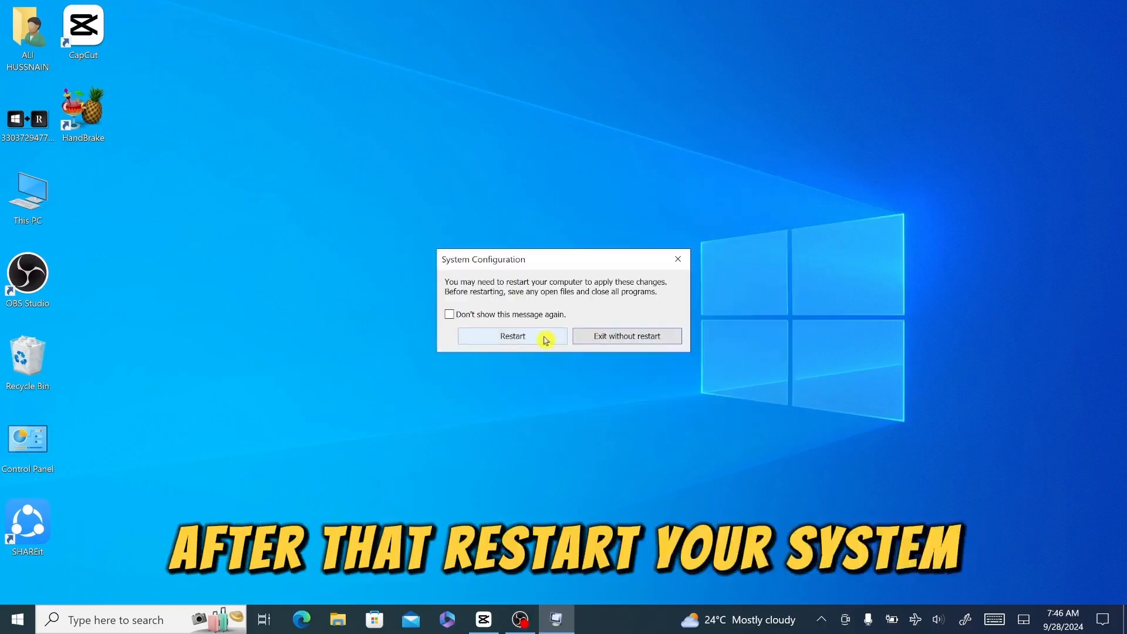
{"action": "left_click", "coordinate": [593, 336]}
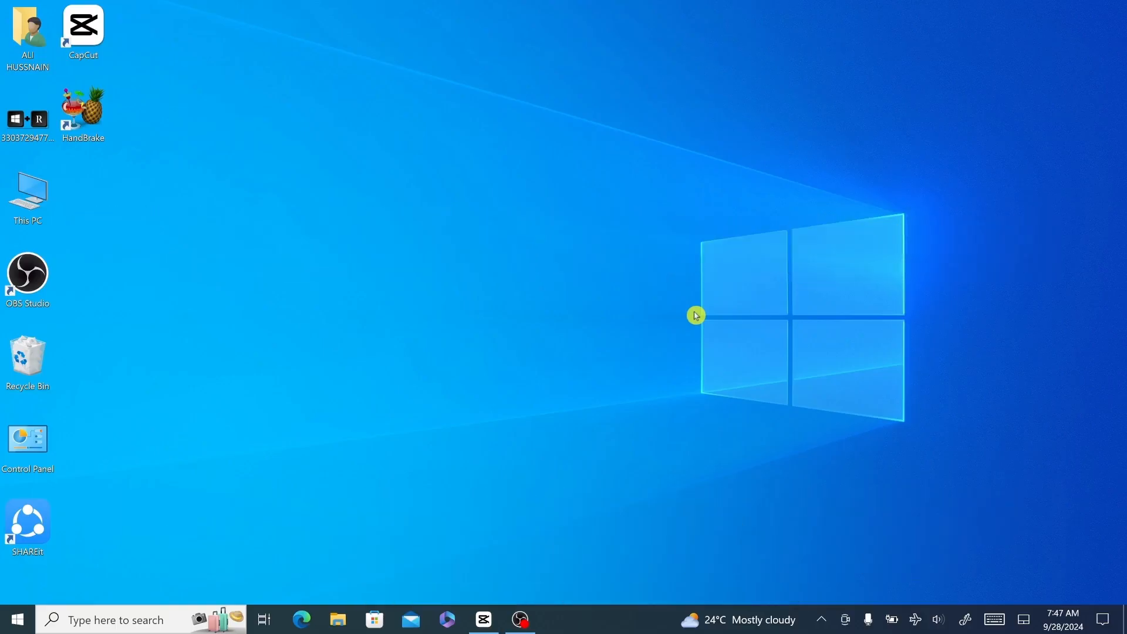
- Open the properties of Local Disk (C:) from This PC and run an error-checking scan of the drive
{"action": "double_click", "coordinate": [20, 213]}
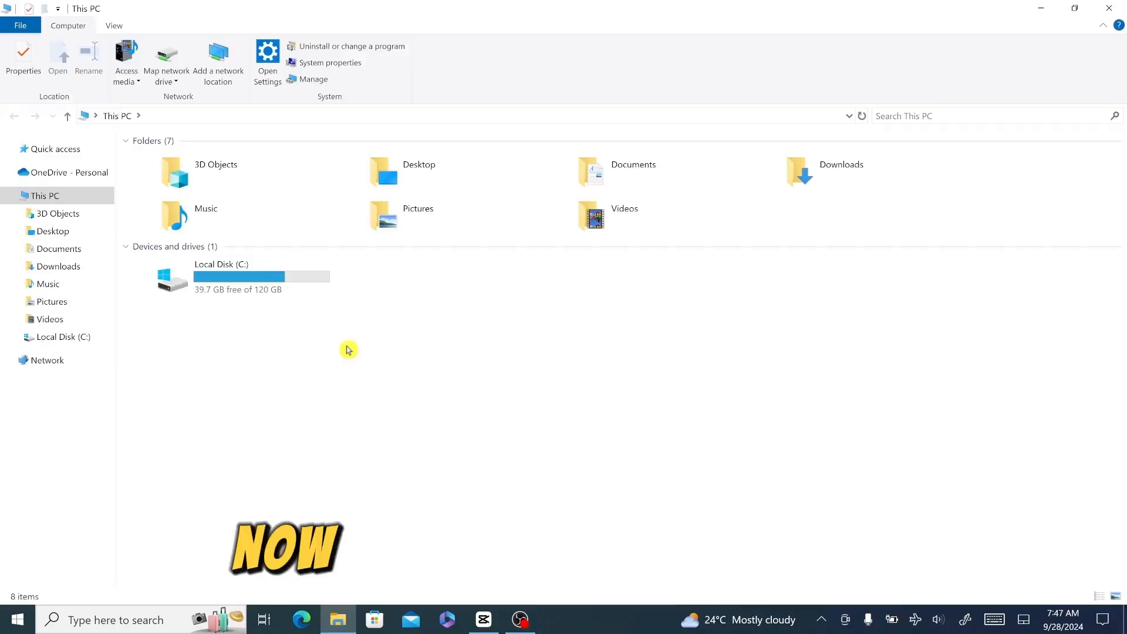
{"action": "left_click", "coordinate": [241, 287]}
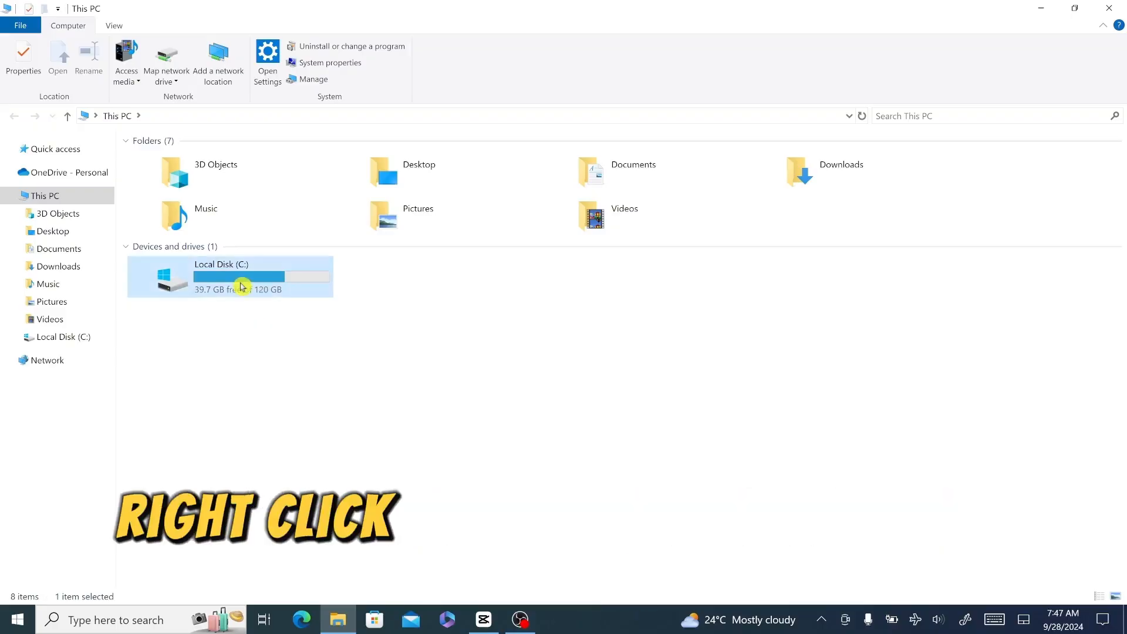
{"action": "right_click", "coordinate": [242, 287]}
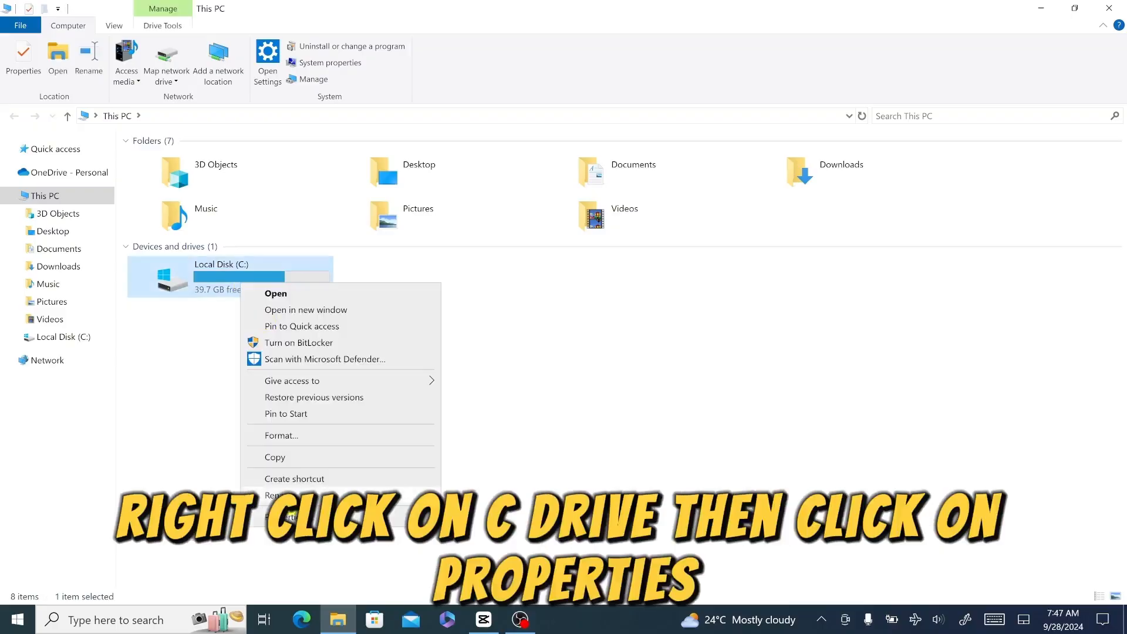
{"action": "left_click", "coordinate": [291, 517]}
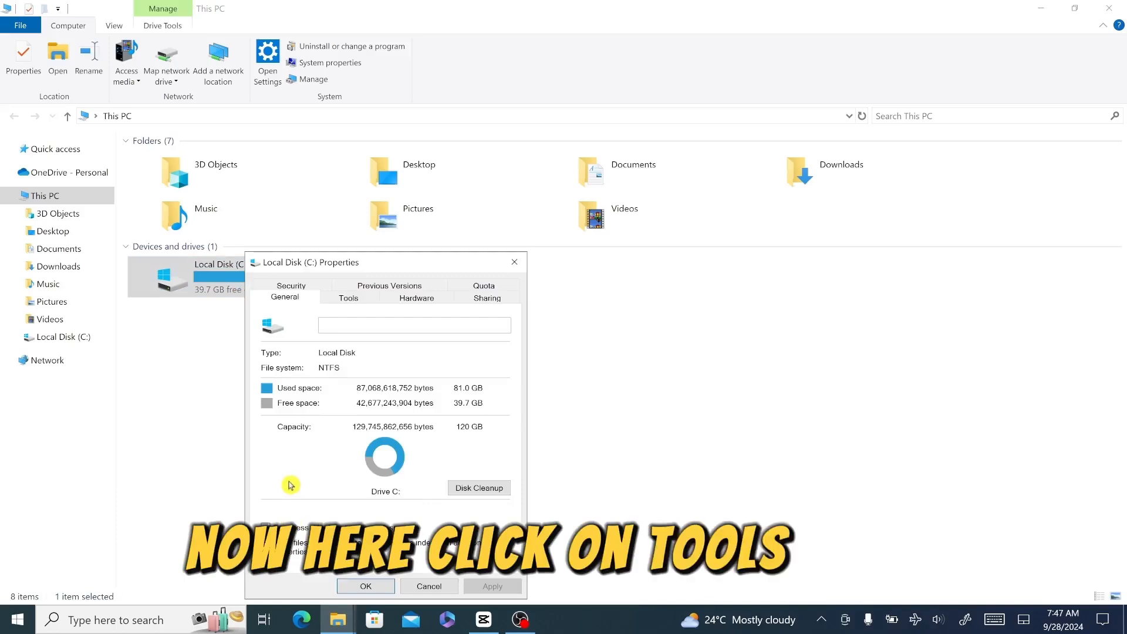
{"action": "left_click", "coordinate": [348, 298]}
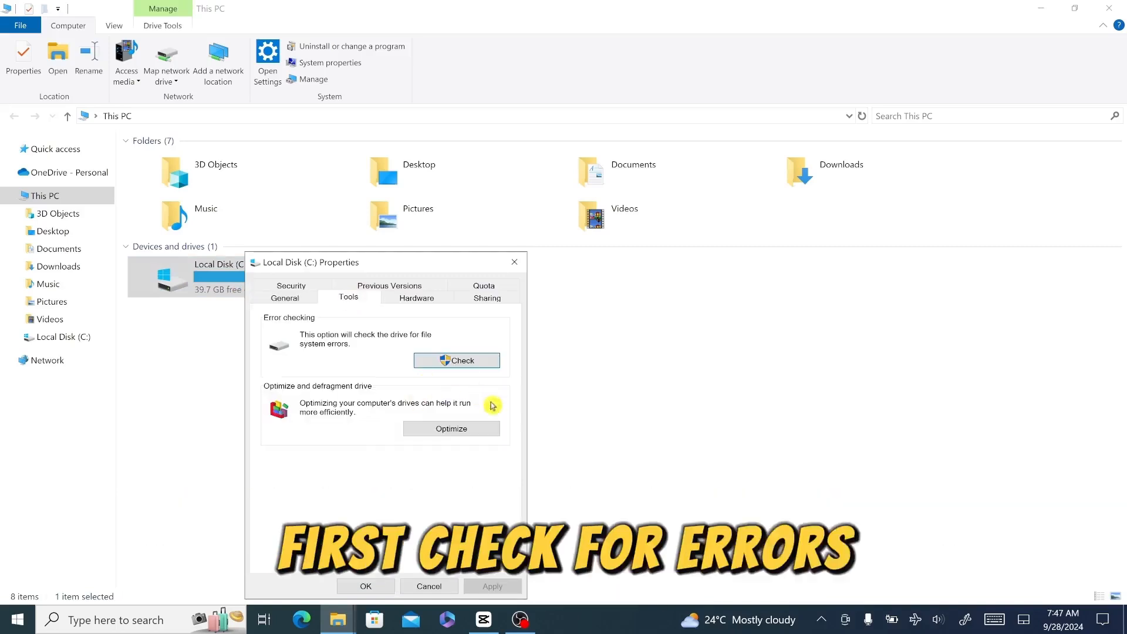
{"action": "left_click", "coordinate": [462, 363]}
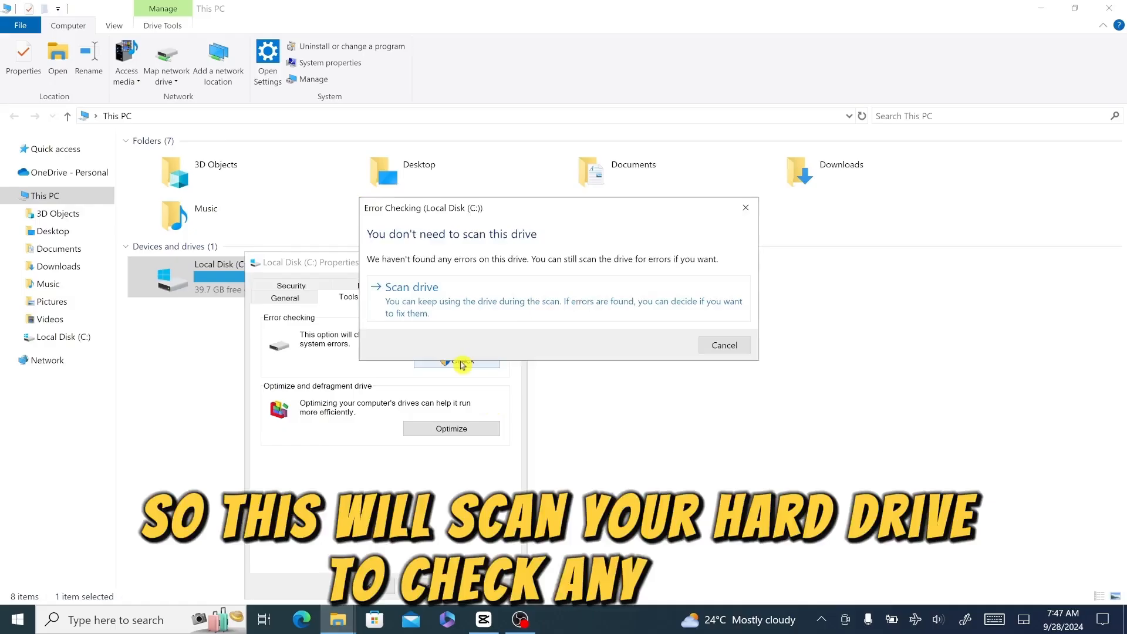
{"action": "left_click", "coordinate": [470, 315]}
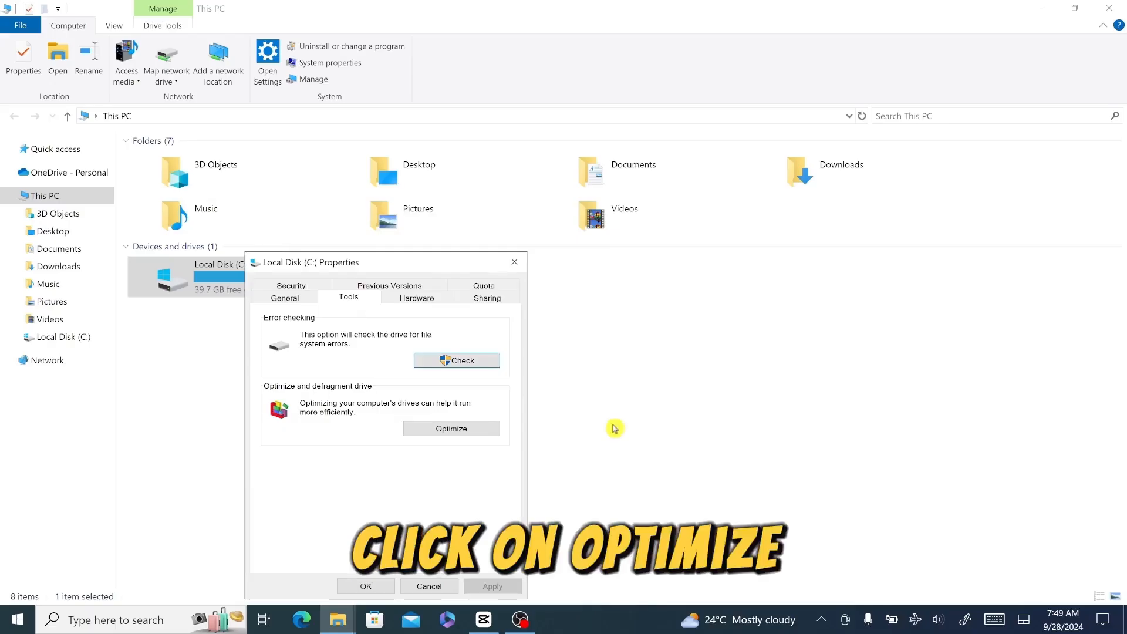
- Optimize drive C: with Optimize Drives and close the tool
{"action": "left_click", "coordinate": [452, 429]}
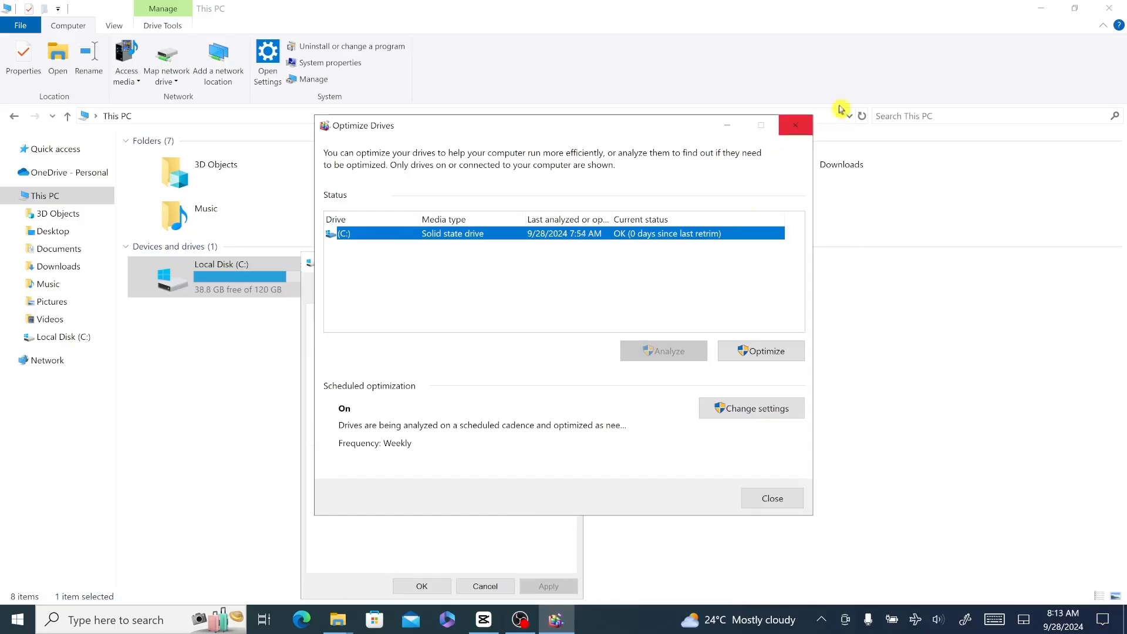
{"action": "left_click", "coordinate": [795, 125]}
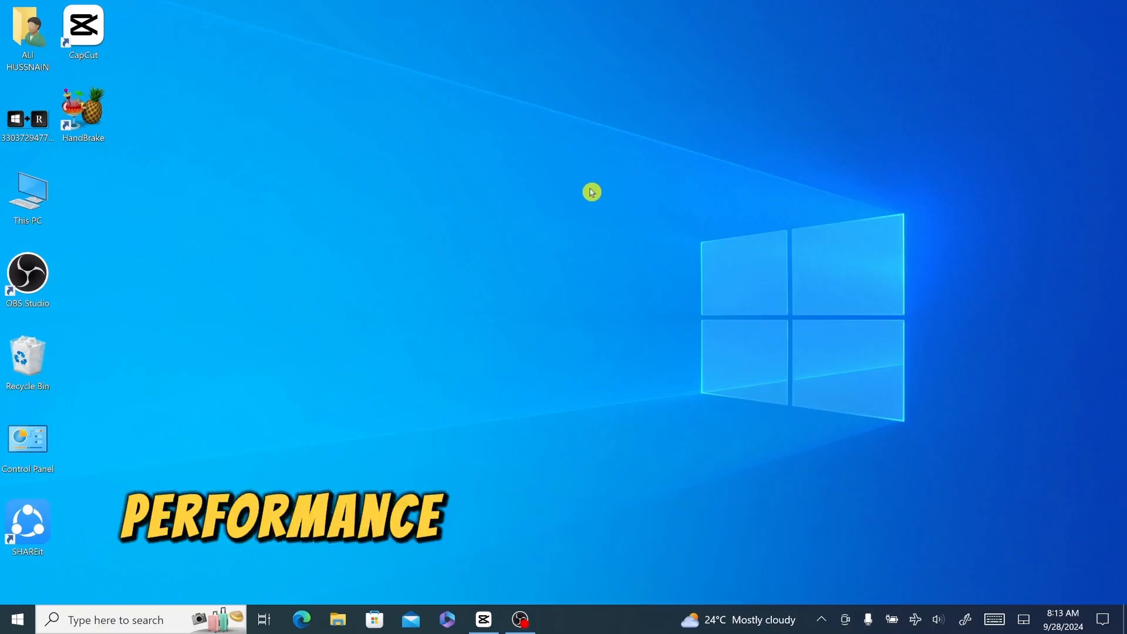
{"action": "right_click", "coordinate": [591, 191]}
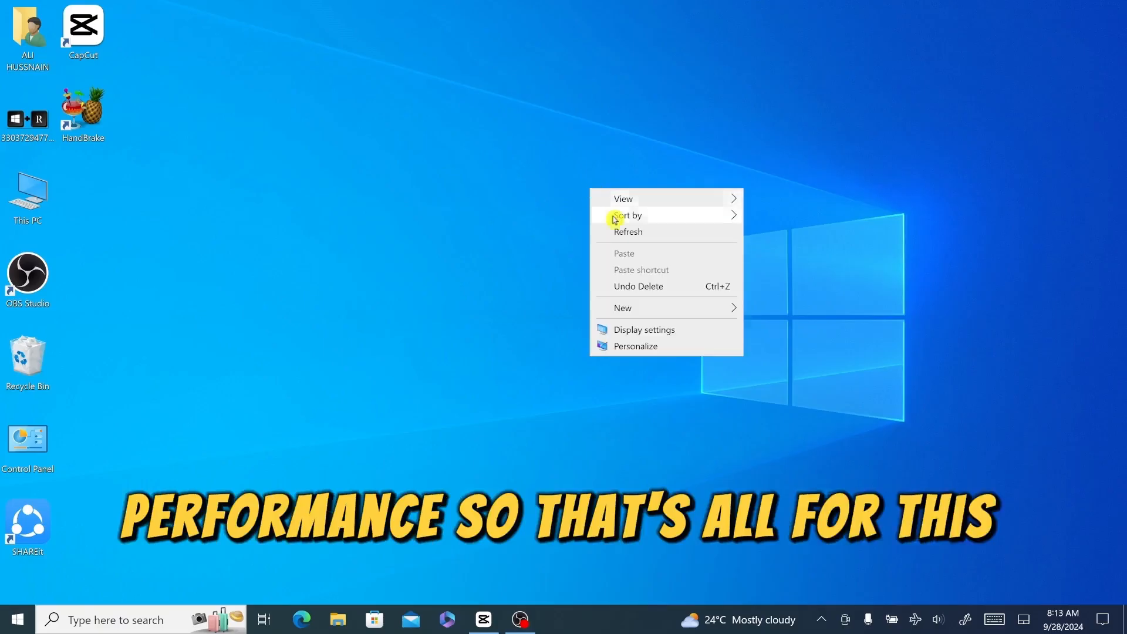